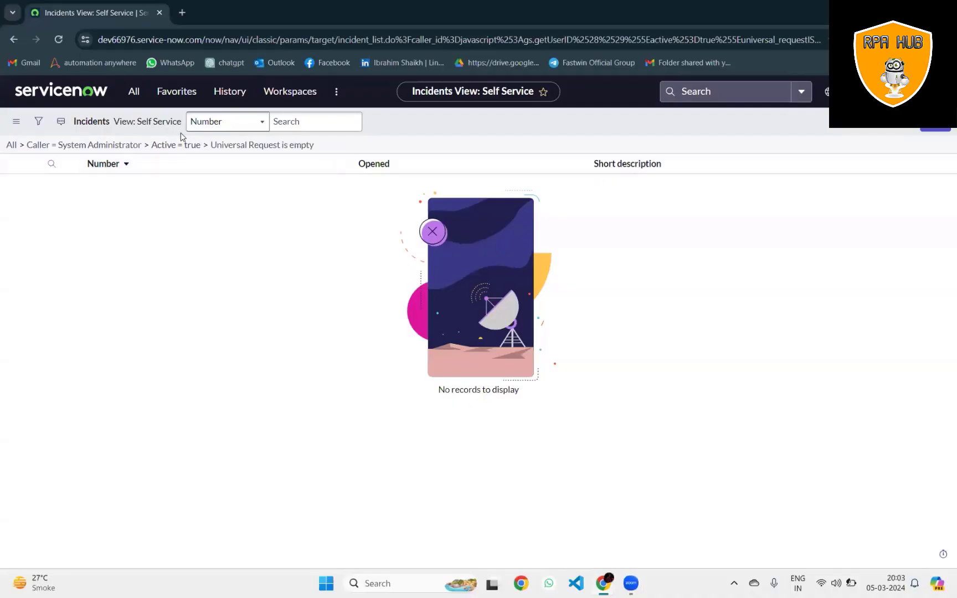
Go back to the Automation Anywhere bot repository to start the ServiceNow Integration task bot.
{"action": "left_click", "coordinate": [532, 531]}
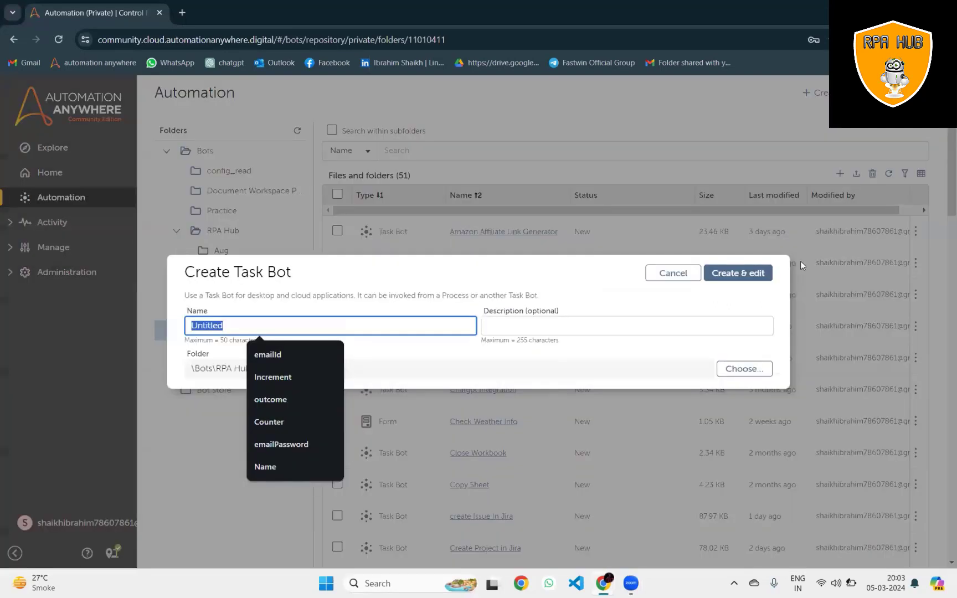
{"action": "type", "text": "ServiceNow Integration"}
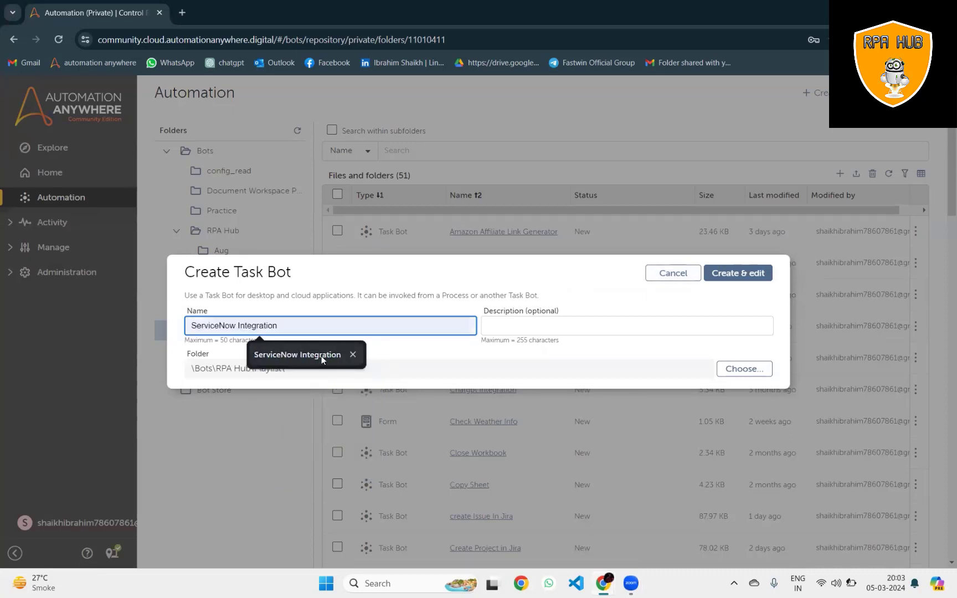
Create the bot and place an If step between Start and End.
{"action": "left_click", "coordinate": [322, 355]}
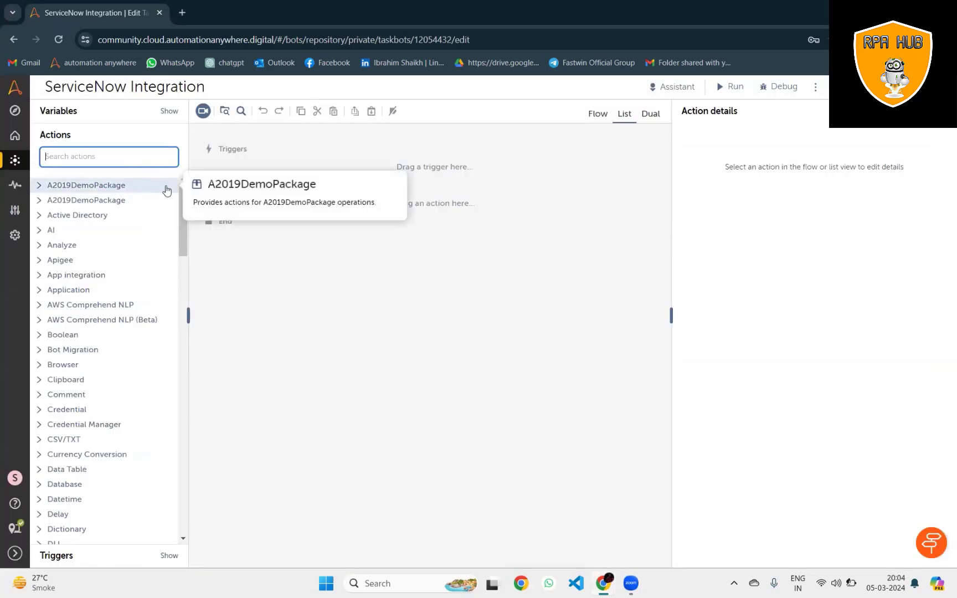
{"action": "type", "text": "i"}
{"action": "type", "text": "f"}
{"action": "left_click", "coordinate": [104, 215]}
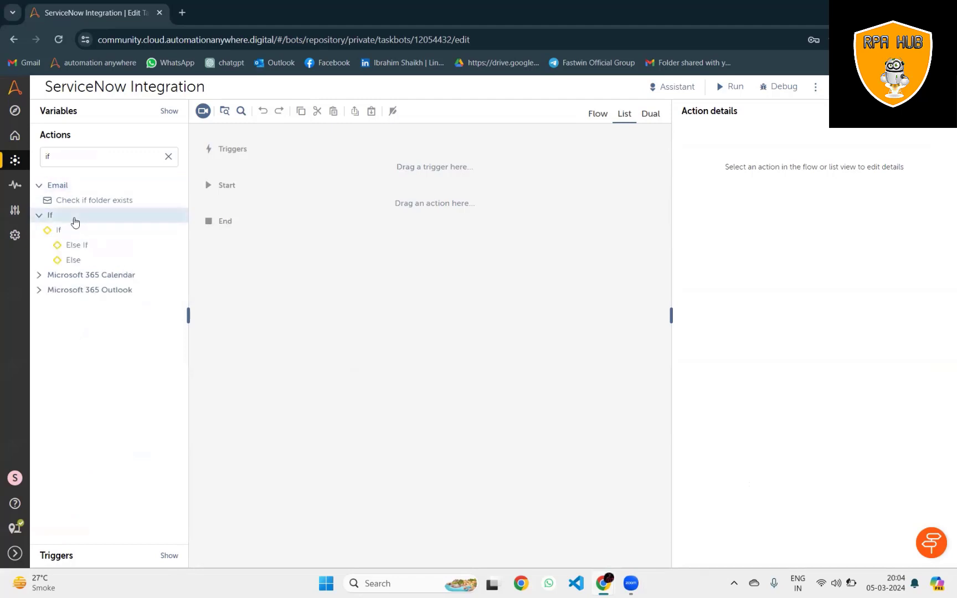
{"action": "left_click_drag", "start_coordinate": [58, 230], "coordinate": [291, 203]}
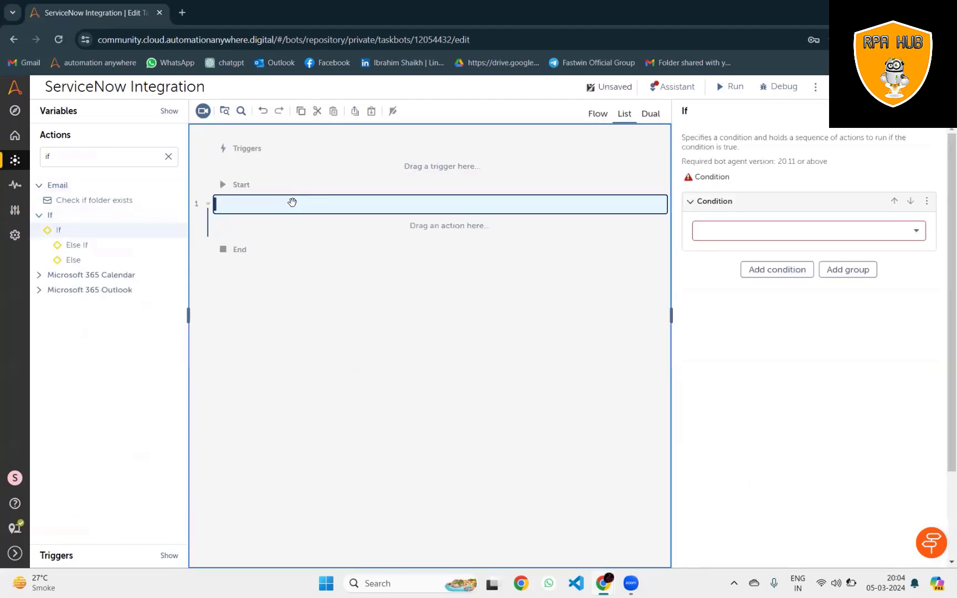
{"action": "left_click", "coordinate": [622, 555]}
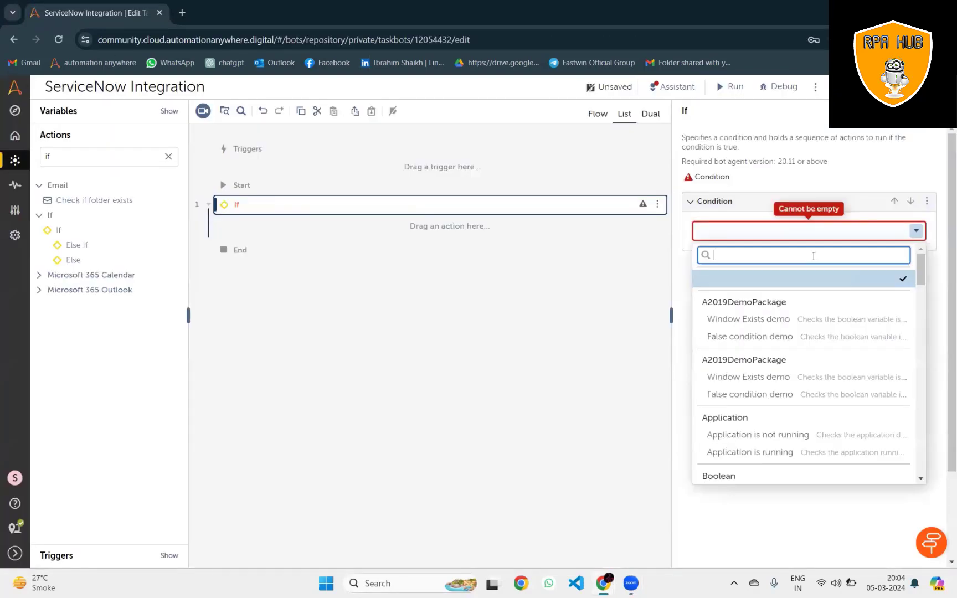
{"action": "type", "text": "win"}
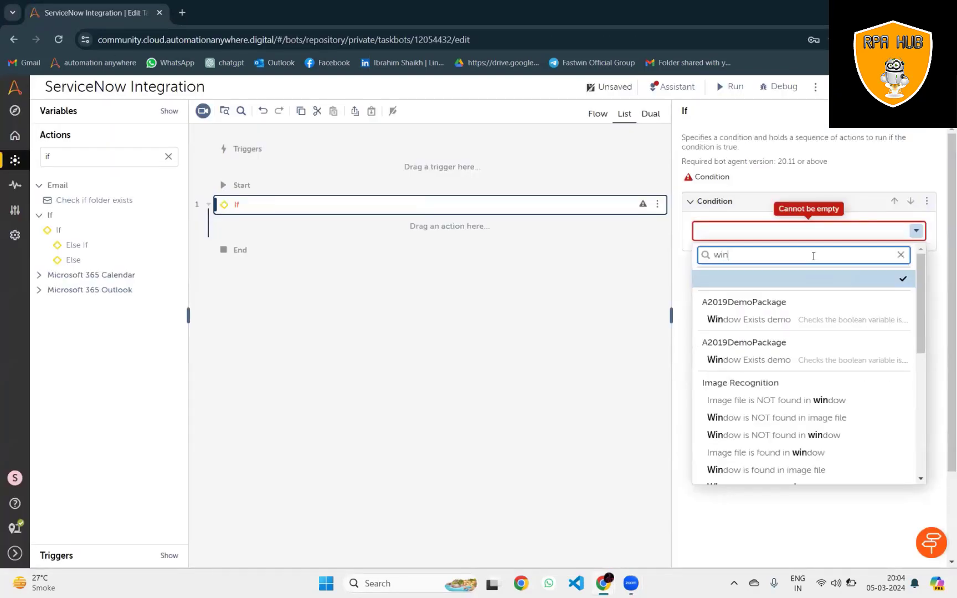
{"action": "type", "text": "dow"}
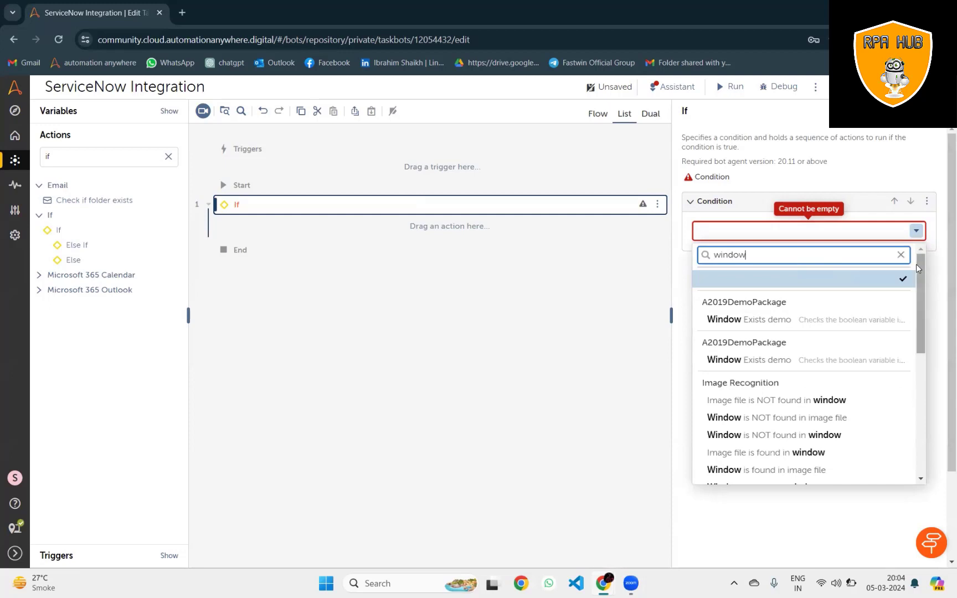
Set the If condition to Window exists for the Incidents View: Self Service tab, waiting 3 seconds.
{"action": "left_click_drag", "start_coordinate": [915, 264], "coordinate": [917, 452]}
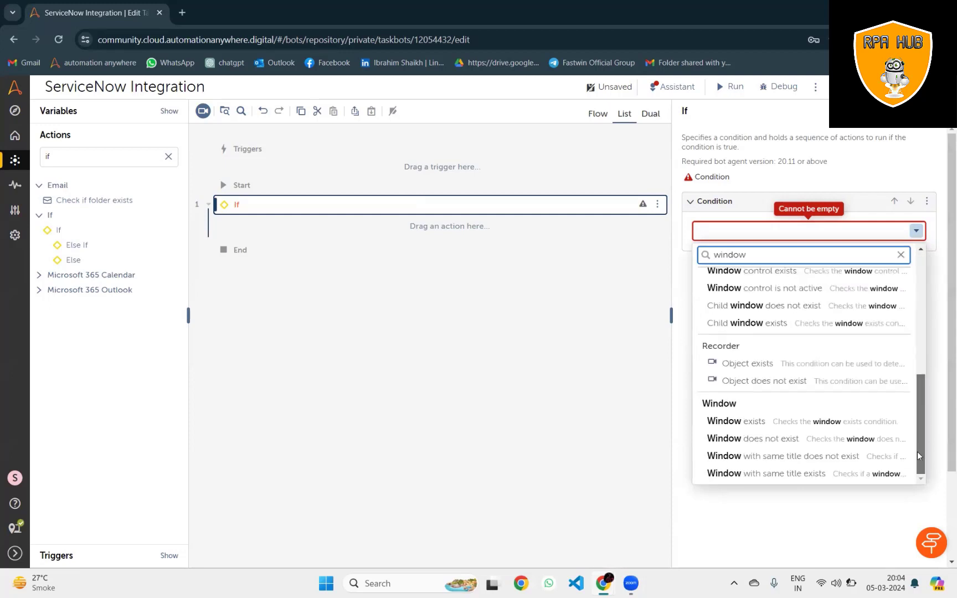
{"action": "left_click", "coordinate": [795, 430]}
{"action": "left_click", "coordinate": [711, 291]}
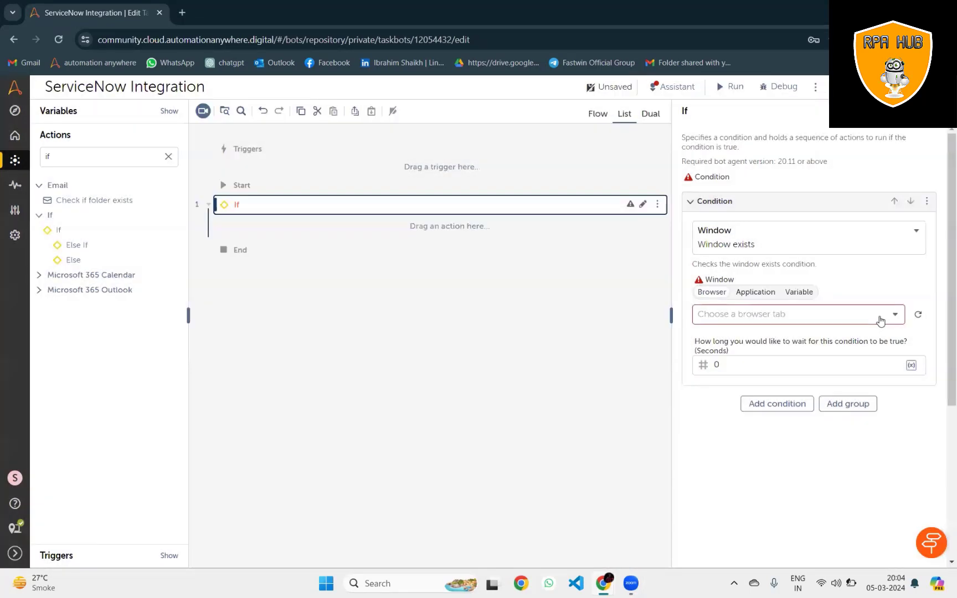
{"action": "left_click", "coordinate": [894, 314]}
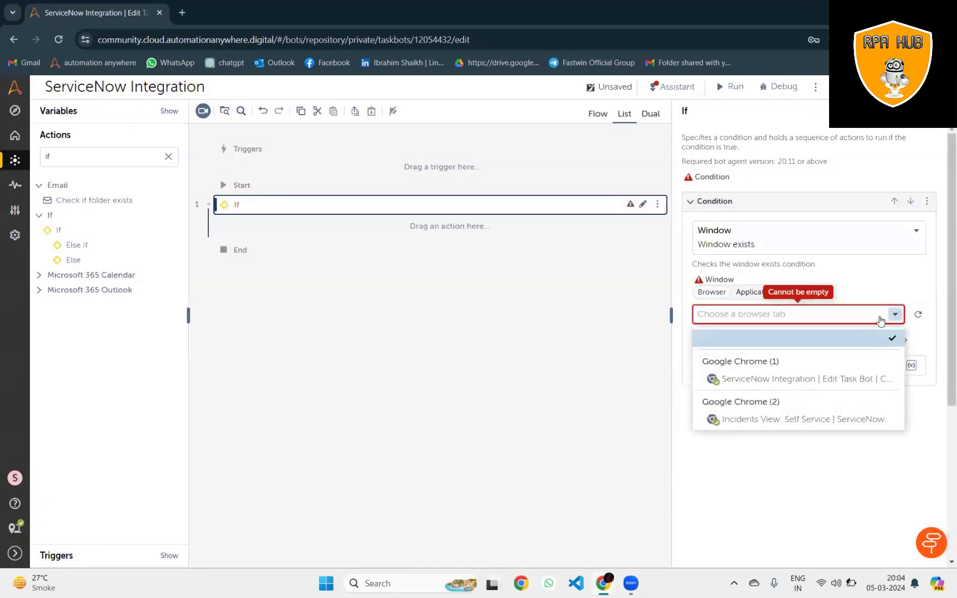
{"action": "left_click", "coordinate": [777, 421]}
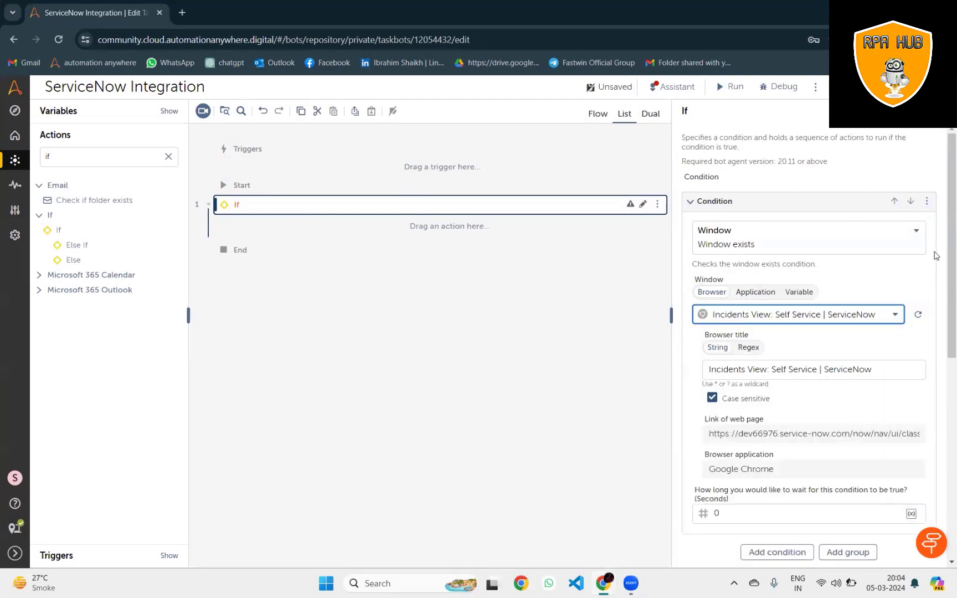
{"action": "left_click_drag", "start_coordinate": [945, 234], "coordinate": [945, 341]}
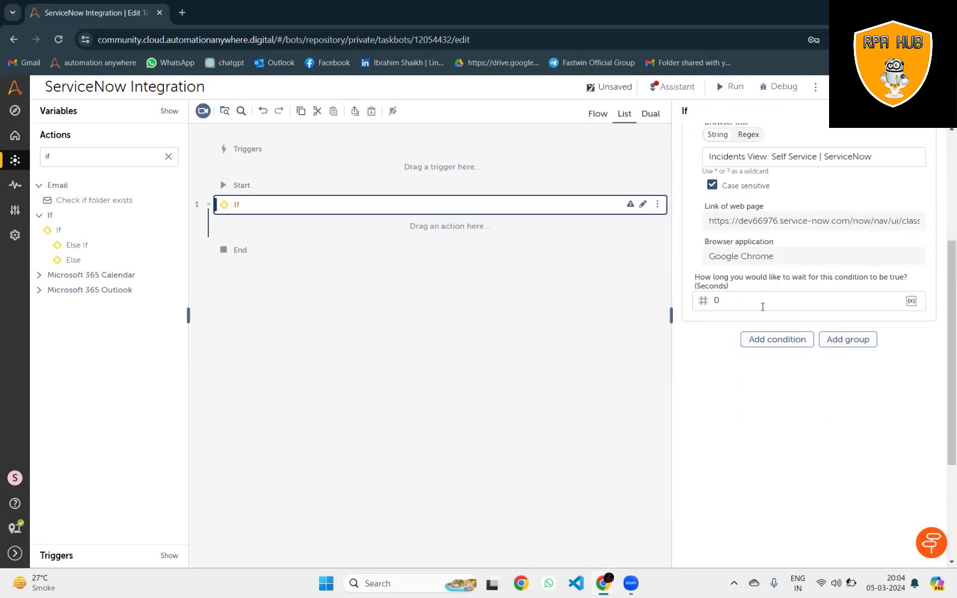
{"action": "double_click", "coordinate": [763, 306]}
{"action": "type", "text": "3"}
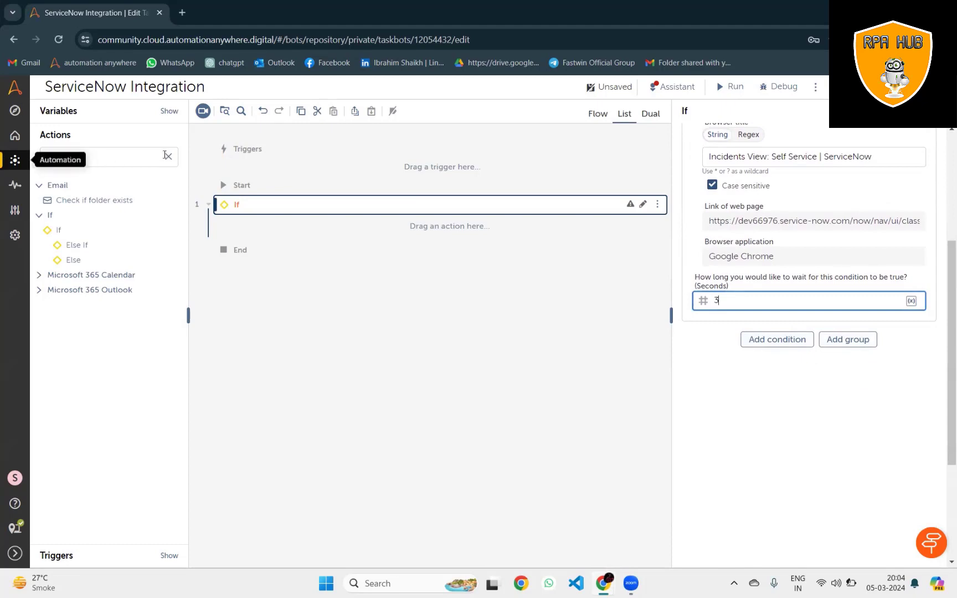
{"action": "left_click", "coordinate": [168, 156]}
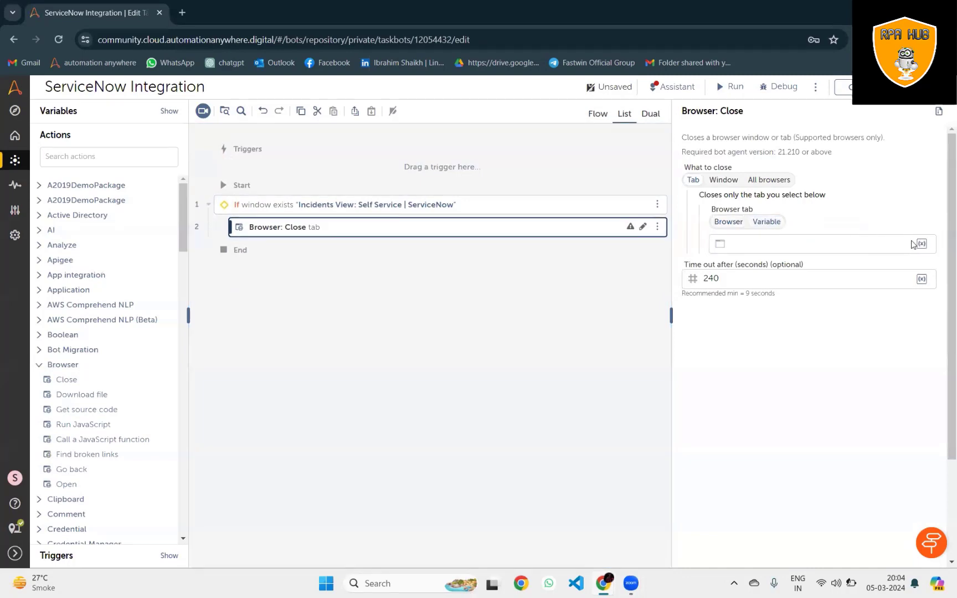
Point the Close tab action at the Browser1 variable and add a Browser: Open step below it.
{"action": "left_click", "coordinate": [921, 244]}
{"action": "left_click", "coordinate": [484, 327]}
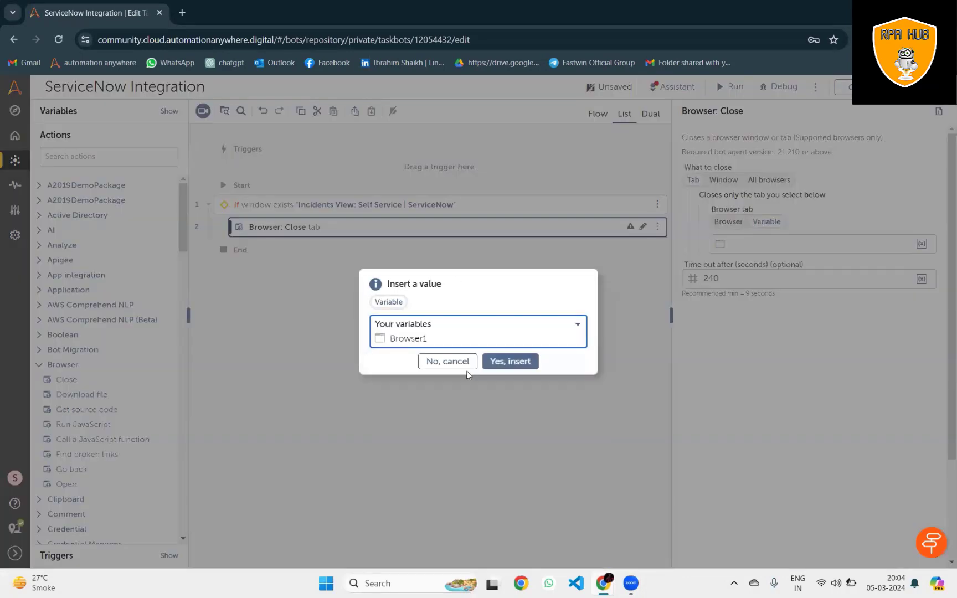
{"action": "left_click", "coordinate": [506, 361]}
{"action": "left_click", "coordinate": [130, 156]}
{"action": "type", "text": "bri"}
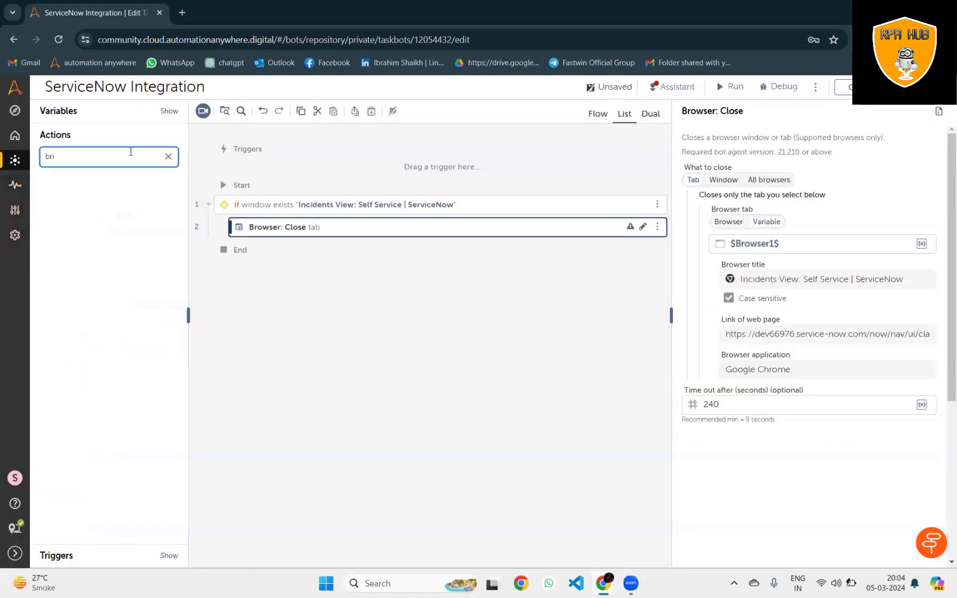
{"action": "type", "text": "o"}
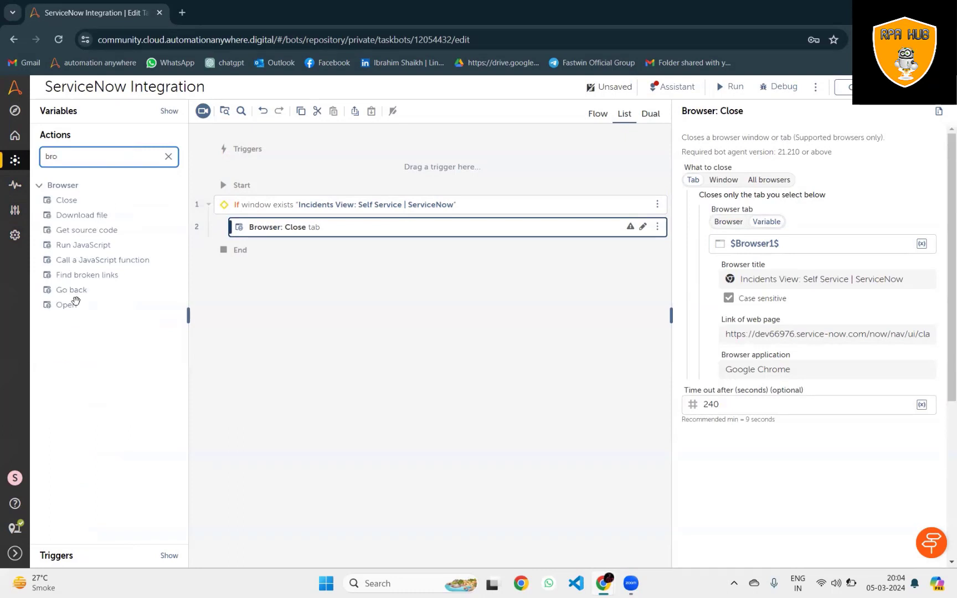
{"action": "mouse_move", "coordinate": [68, 305]}
{"action": "left_mouse_down"}
{"action": "mouse_move", "coordinate": [186, 293]}
{"action": "mouse_move", "coordinate": [213, 247]}
{"action": "left_mouse_up"}
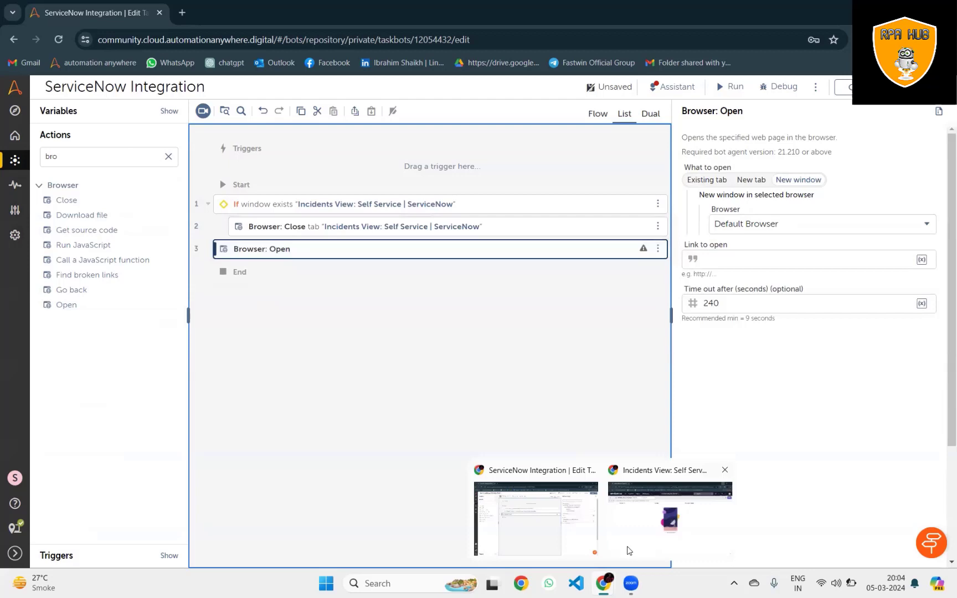
Give Browser: Open the copied ServiceNow incidents URL and a 300-second timeout, then save.
{"action": "left_click", "coordinate": [627, 551]}
{"action": "left_click", "coordinate": [736, 40]}
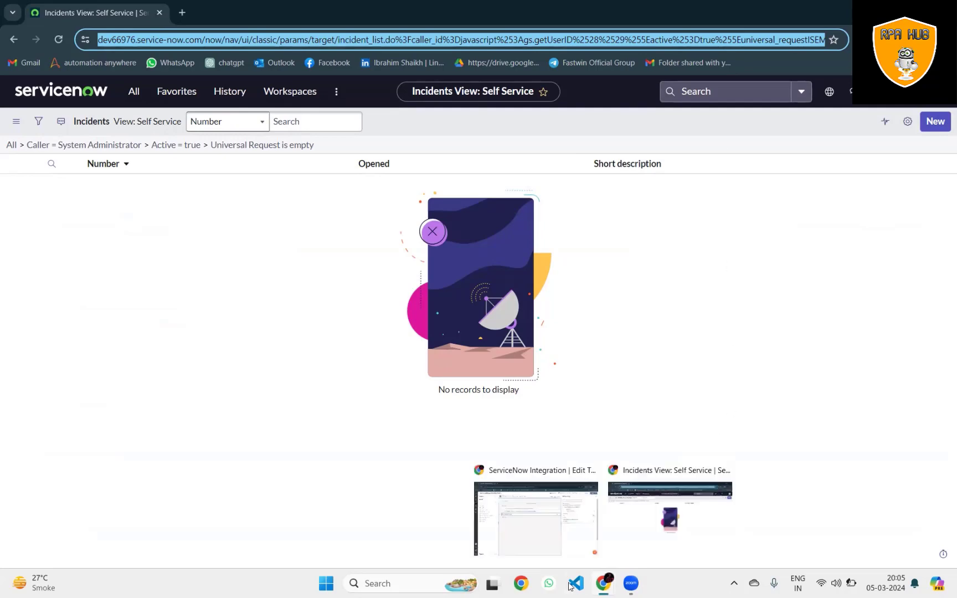
{"action": "left_click", "coordinate": [560, 542]}
{"action": "key", "text": "ctrl+v"}
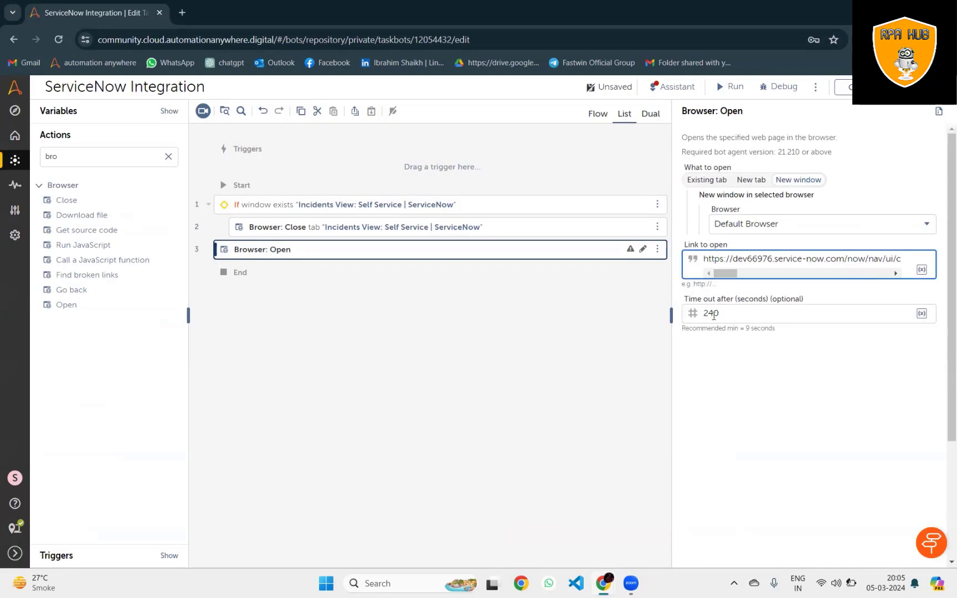
{"action": "double_click", "coordinate": [714, 315]}
{"action": "type", "text": "300"}
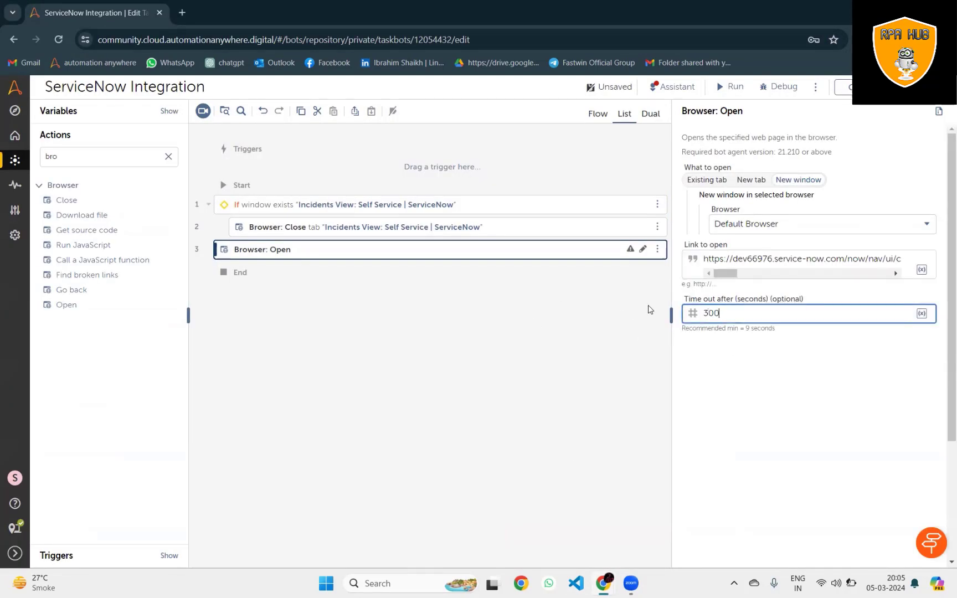
{"action": "left_click", "coordinate": [648, 309]}
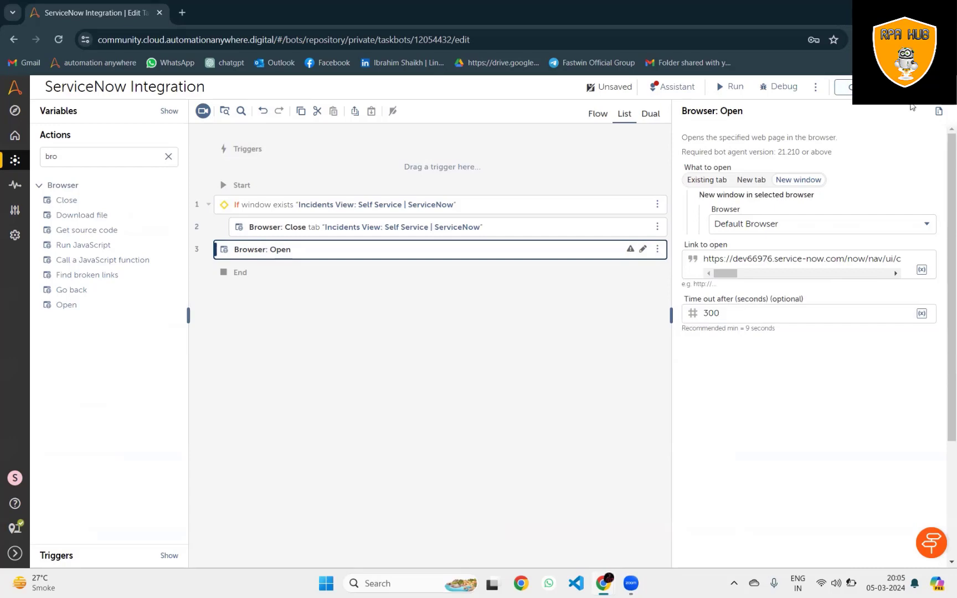
{"action": "key", "text": "ctrl+s"}
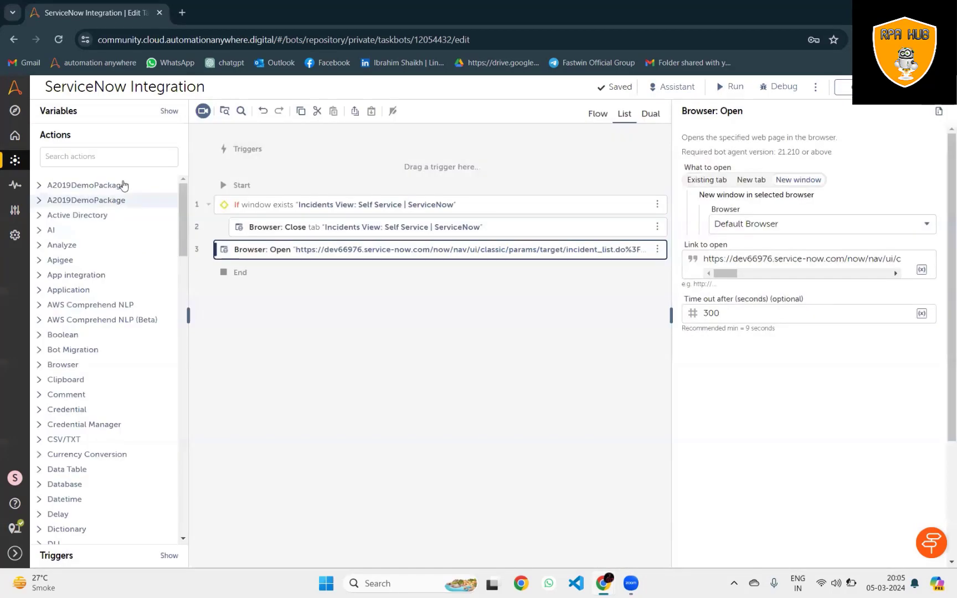
Add an Excel advanced: Open step for the local RPA Hub\ServiceNow Incidents Details workbook, with a header row.
{"action": "left_click", "coordinate": [114, 148]}
{"action": "type", "text": "exce"}
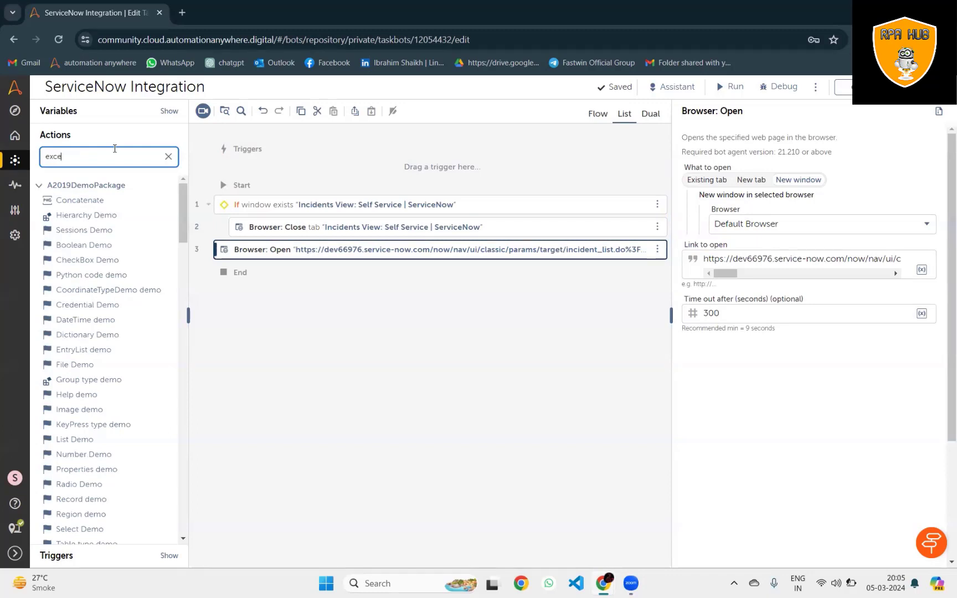
{"action": "type", "text": "l"}
{"action": "scroll", "coordinate": [113, 337], "scroll_direction": "down", "scroll_amount": 5}
{"action": "left_click_drag", "start_coordinate": [65, 380], "coordinate": [270, 267]}
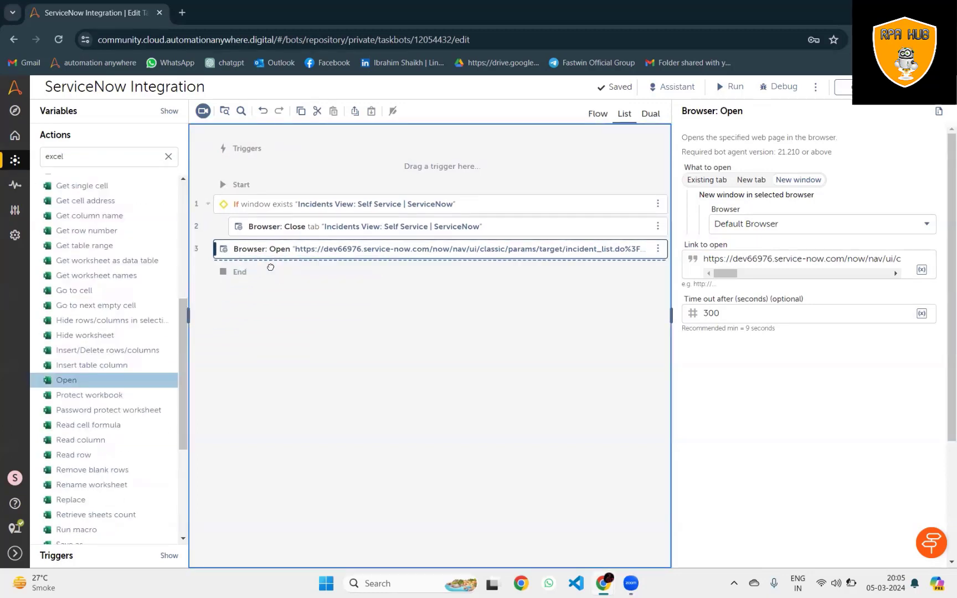
{"action": "left_click", "coordinate": [832, 196]}
{"action": "left_click", "coordinate": [901, 220]}
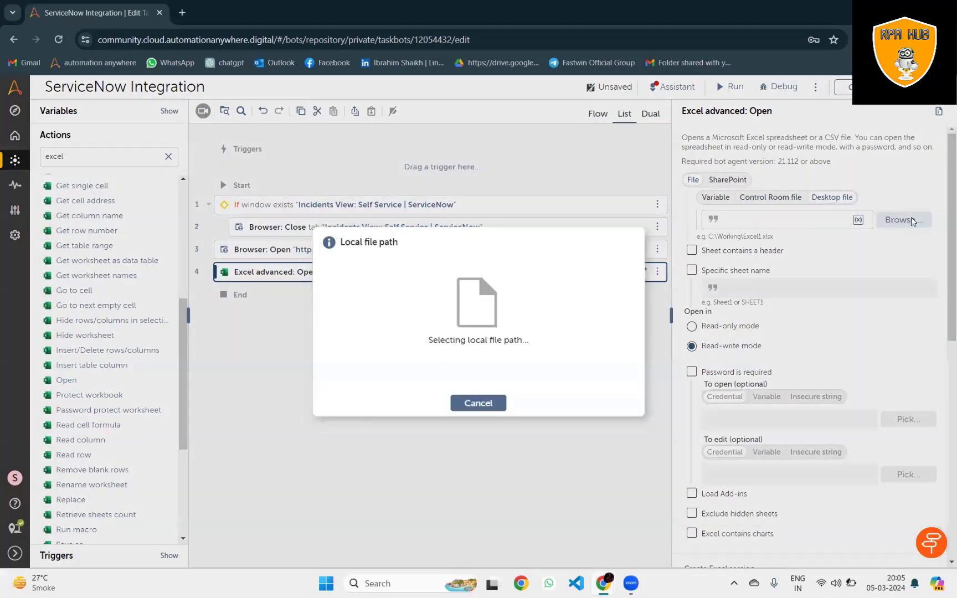
{"action": "double_click", "coordinate": [258, 224]}
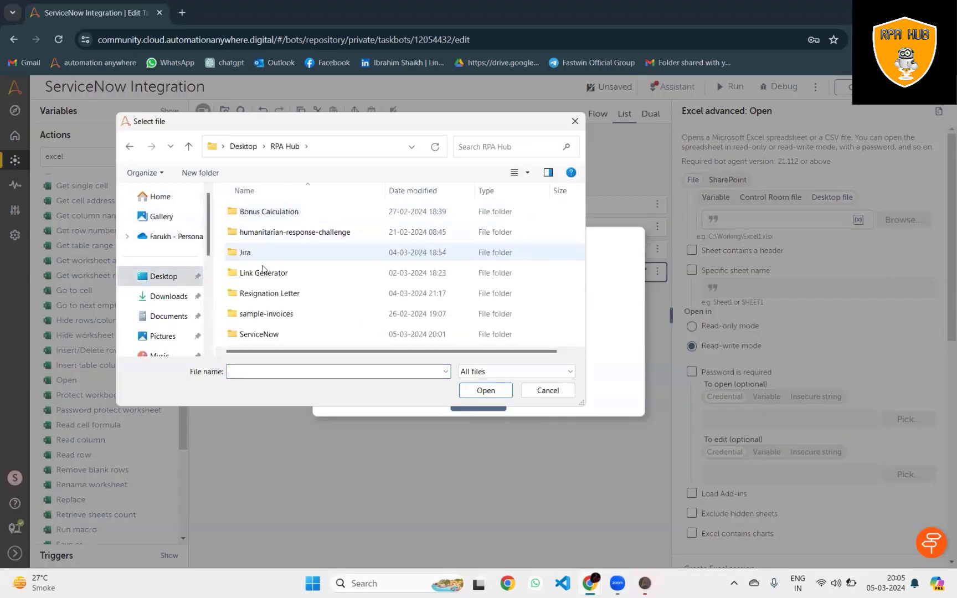
{"action": "left_click", "coordinate": [268, 334]}
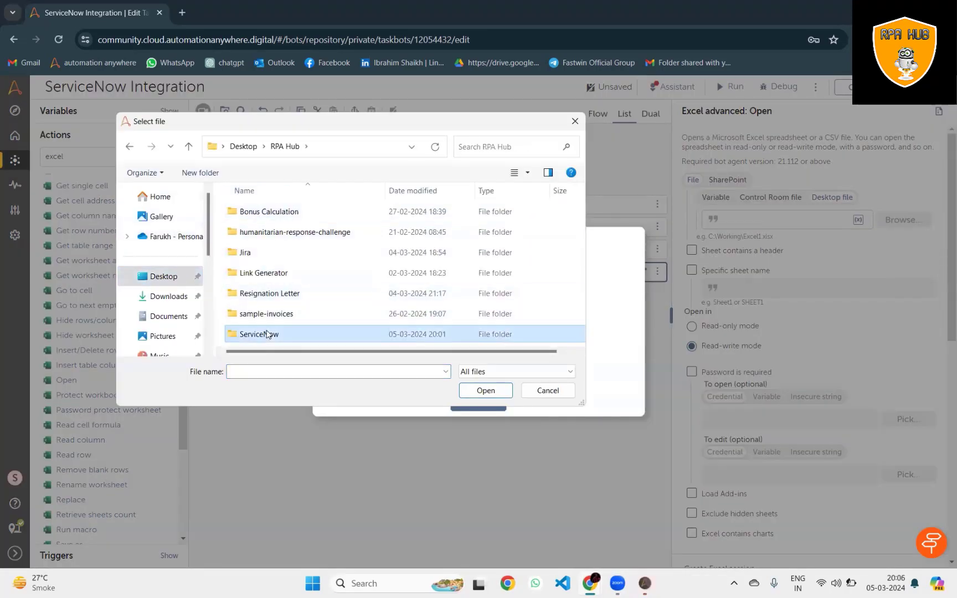
{"action": "double_click", "coordinate": [267, 334]}
{"action": "left_click", "coordinate": [273, 213]}
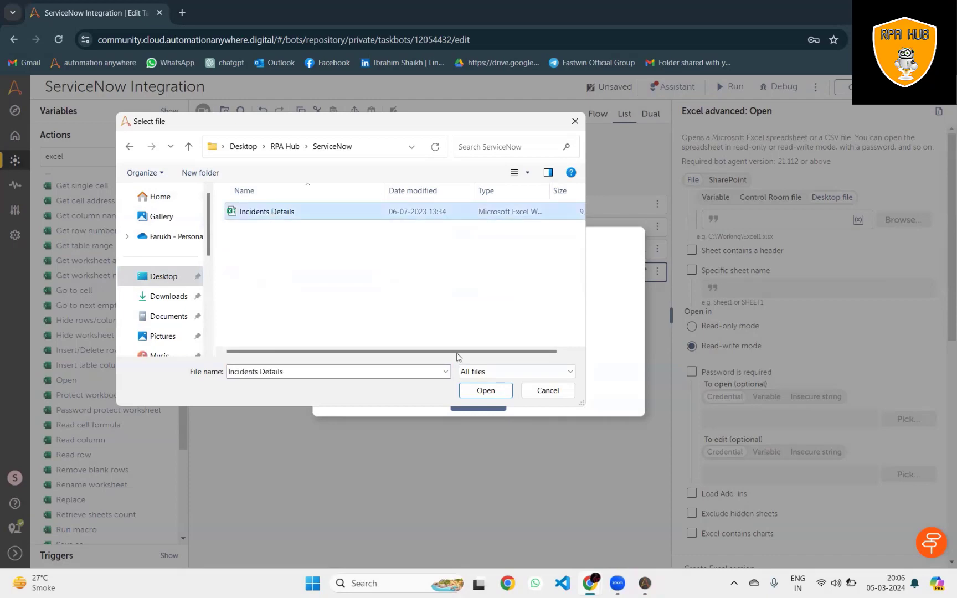
{"action": "left_click", "coordinate": [484, 394]}
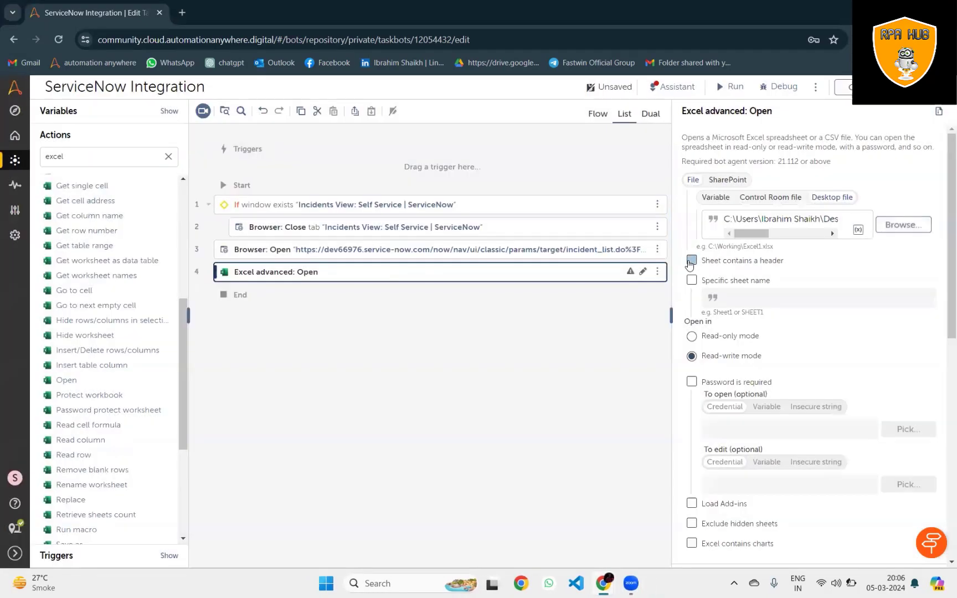
{"action": "left_click", "coordinate": [692, 261]}
{"action": "left_click_drag", "start_coordinate": [945, 198], "coordinate": [943, 299]}
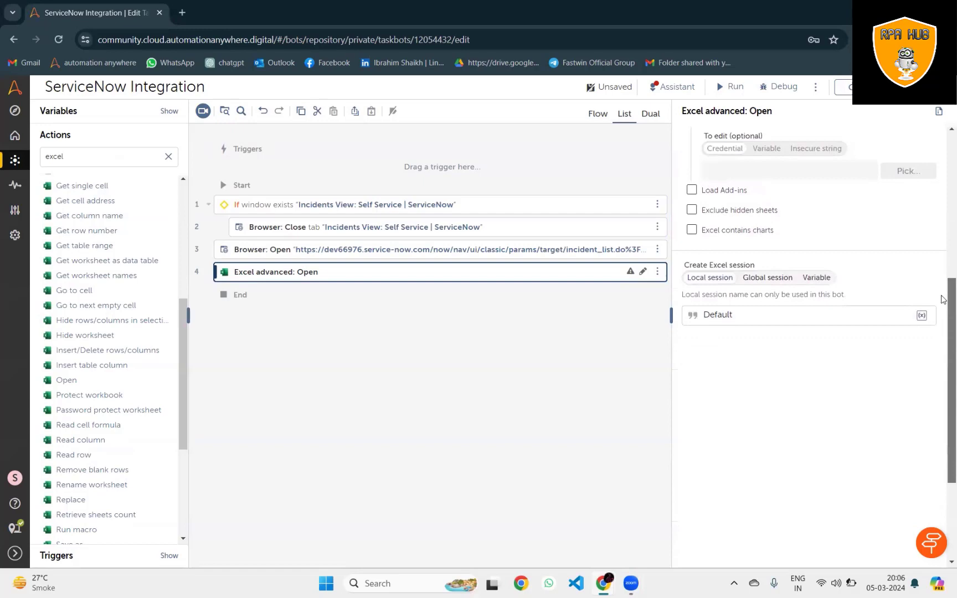
{"action": "scroll", "coordinate": [941, 300], "scroll_direction": "up", "scroll_amount": 5}
Add a Window: Maximize step targeting the currently active window.
{"action": "left_click", "coordinate": [168, 156]}
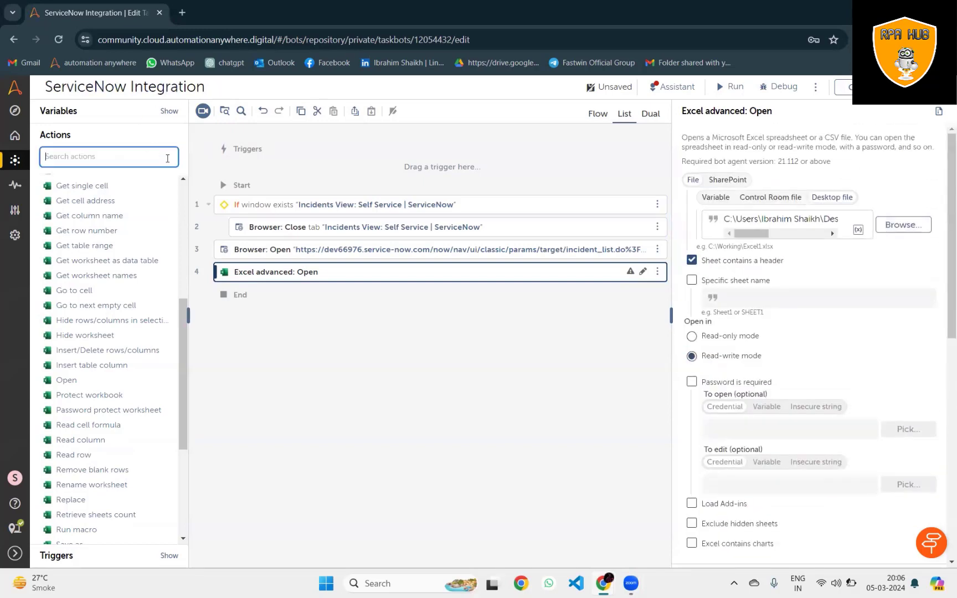
{"action": "type", "text": "me"}
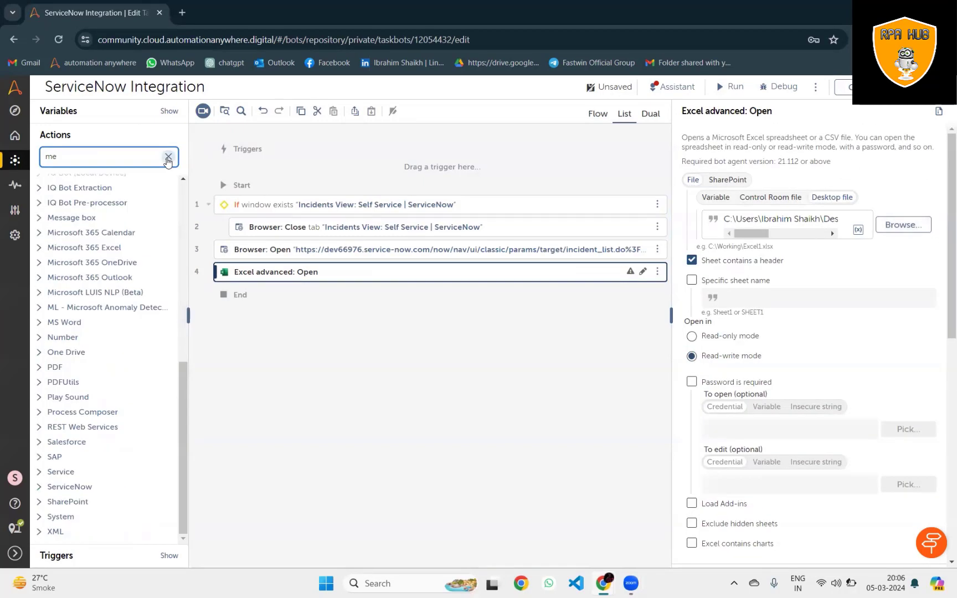
{"action": "type", "text": "ax"}
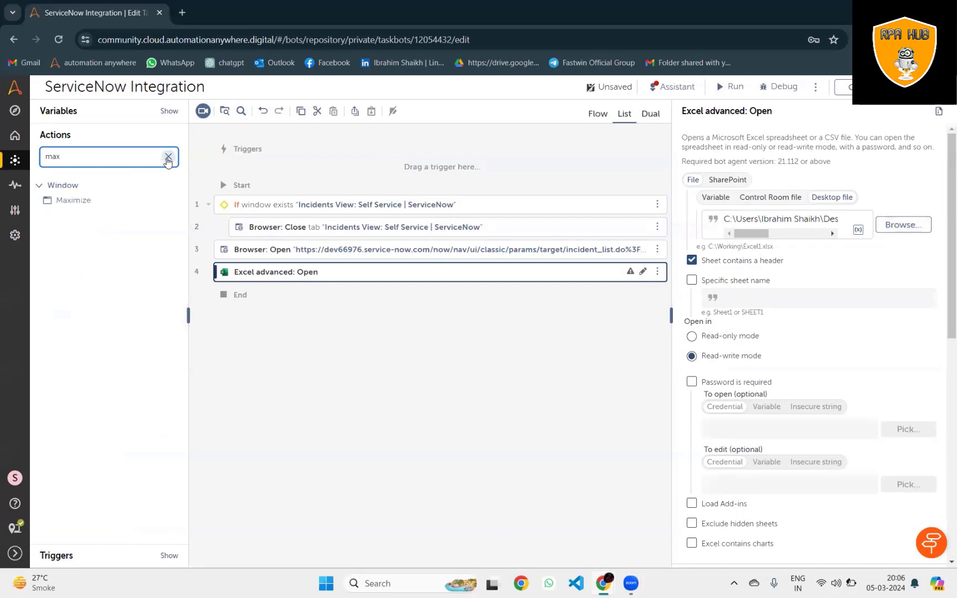
{"action": "left_click_drag", "start_coordinate": [74, 199], "coordinate": [340, 282]}
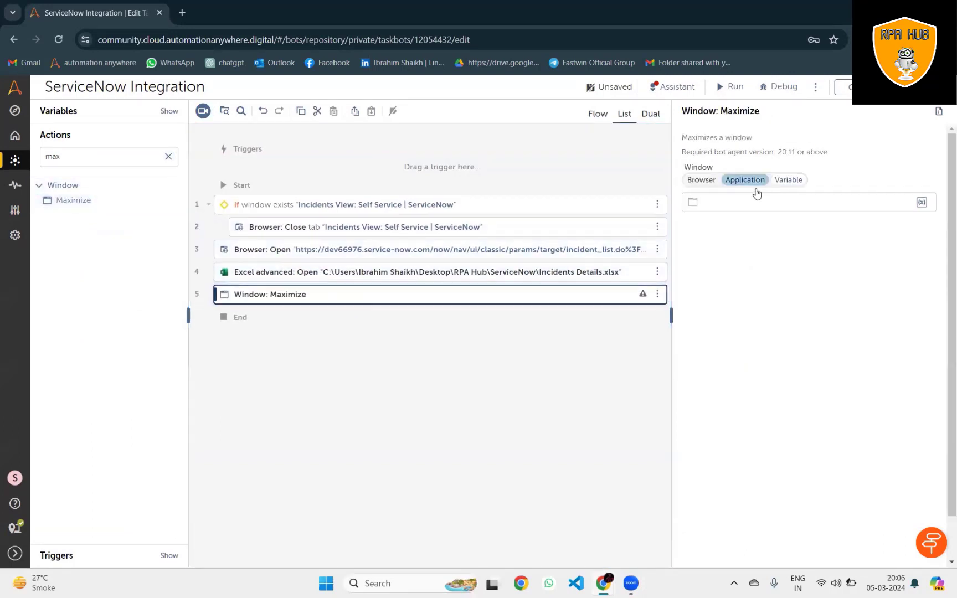
{"action": "left_click", "coordinate": [752, 186]}
{"action": "left_click", "coordinate": [778, 202]}
{"action": "left_click", "coordinate": [764, 269]}
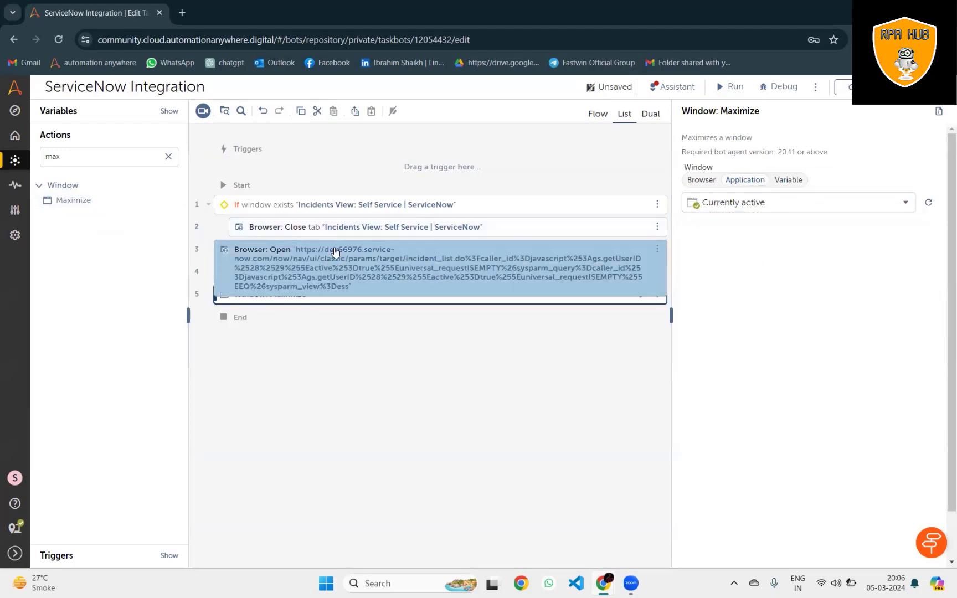
Add a 3-second delay after Browser: Open and a 2-millisecond delay after the maximize step.
{"action": "left_click", "coordinate": [336, 253]}
{"action": "left_click", "coordinate": [170, 160]}
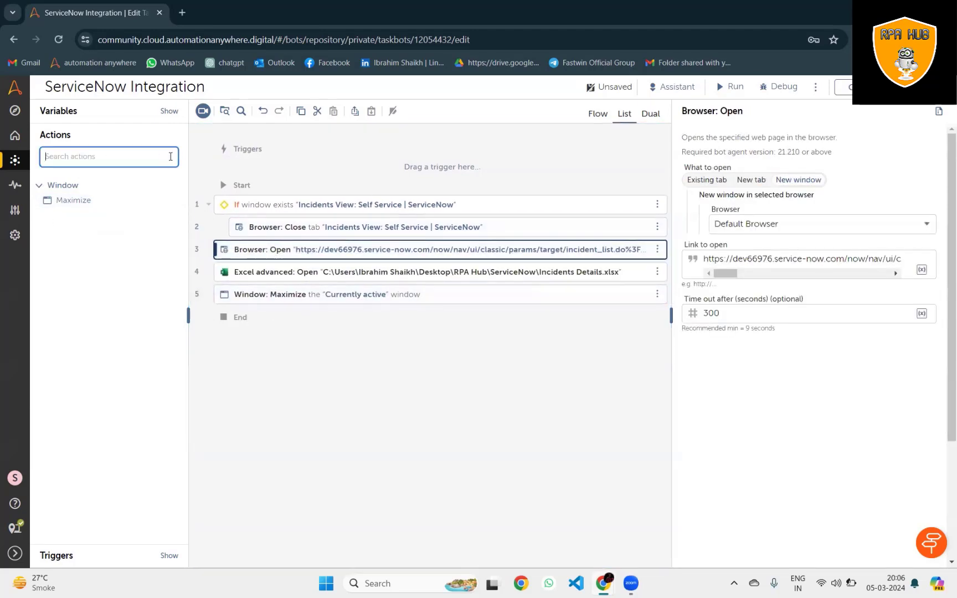
{"action": "type", "text": "delay"}
{"action": "left_click_drag", "start_coordinate": [66, 200], "coordinate": [340, 261]}
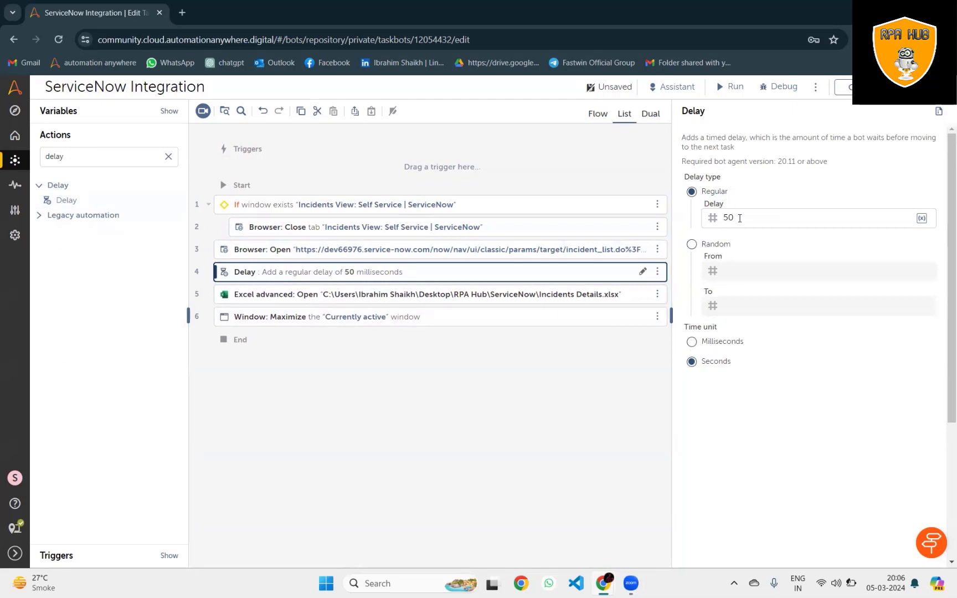
{"action": "left_click_drag", "start_coordinate": [739, 218], "coordinate": [708, 222]}
{"action": "type", "text": "3"}
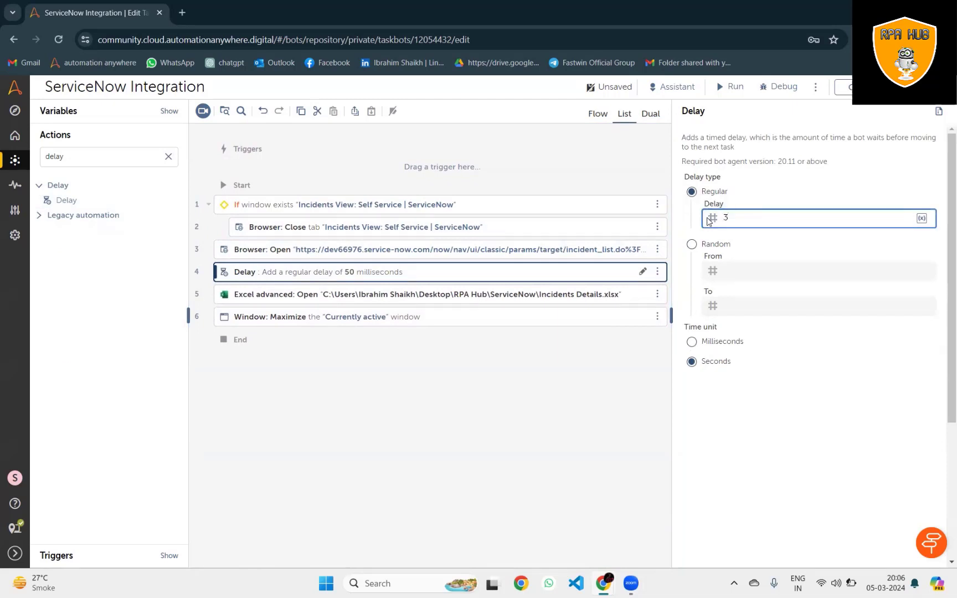
{"action": "mouse_move", "coordinate": [66, 200]}
{"action": "left_mouse_down"}
{"action": "mouse_move", "coordinate": [312, 281]}
{"action": "mouse_move", "coordinate": [393, 329]}
{"action": "left_mouse_up"}
{"action": "left_click", "coordinate": [754, 217]}
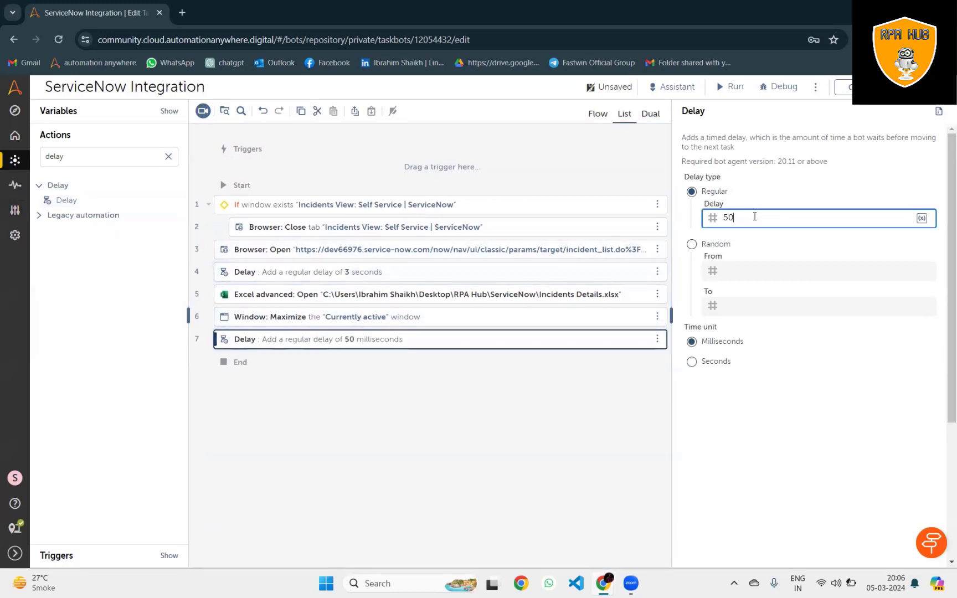
{"action": "left_click_drag", "start_coordinate": [738, 217], "coordinate": [707, 222]}
{"action": "type", "text": "2"}
Add a Loop over each worksheet row, storing rows in a new record variable named incidents.
{"action": "left_click", "coordinate": [168, 156]}
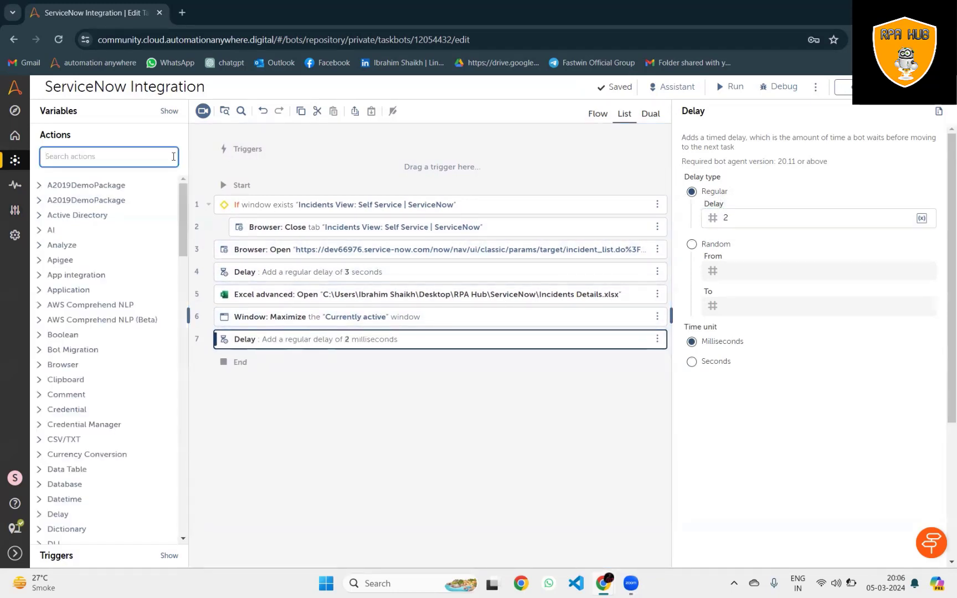
{"action": "type", "text": "loop"}
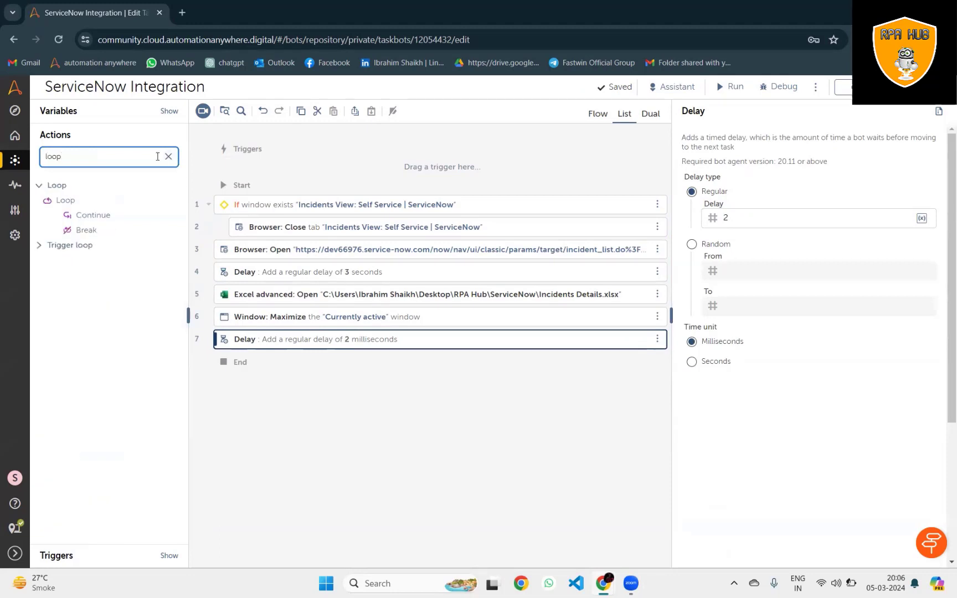
{"action": "left_click_drag", "start_coordinate": [95, 201], "coordinate": [338, 362]}
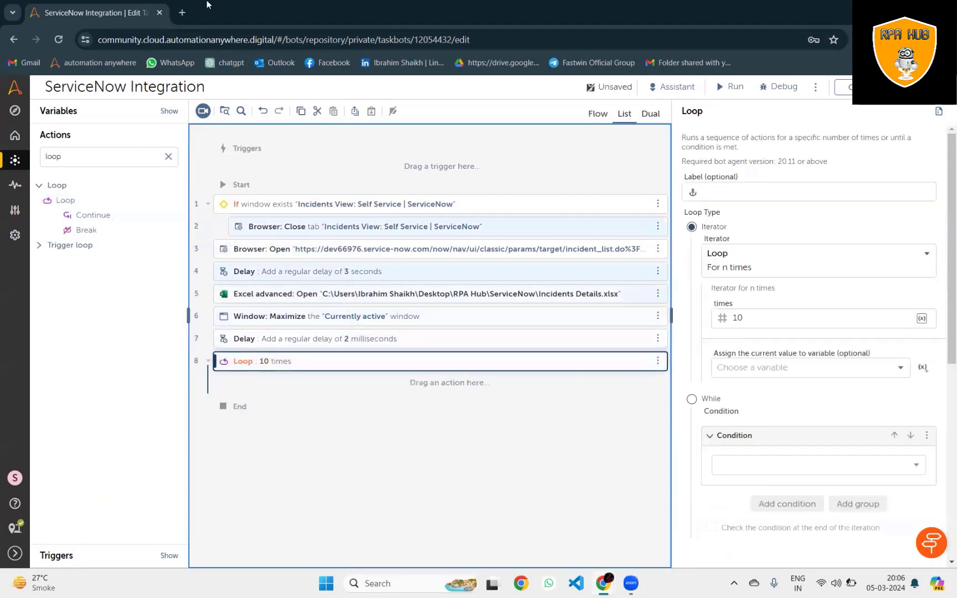
{"action": "left_click", "coordinate": [828, 269]}
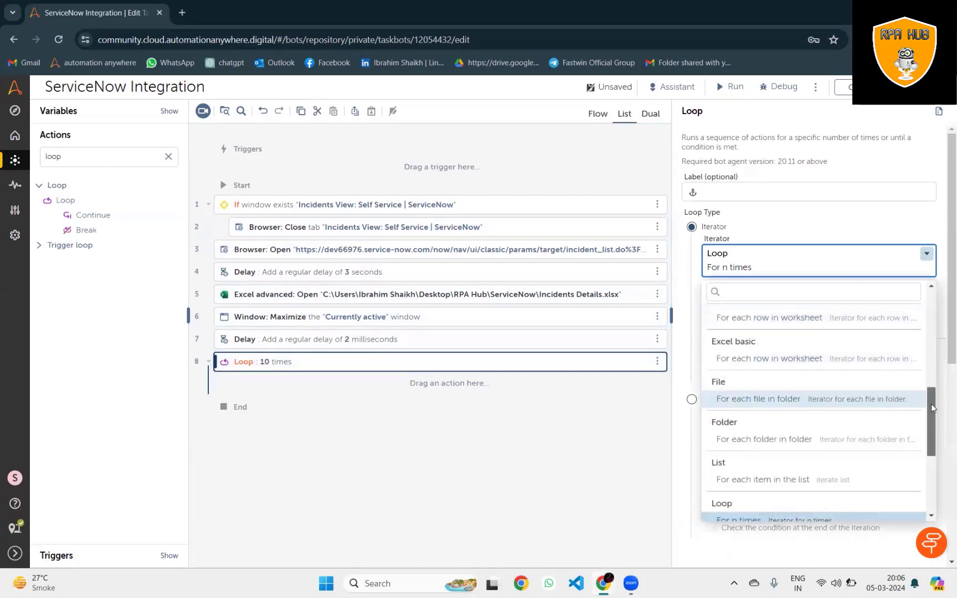
{"action": "scroll", "coordinate": [906, 391], "scroll_direction": "up", "scroll_amount": 2}
{"action": "scroll", "coordinate": [763, 426], "scroll_direction": "up", "scroll_amount": 1}
{"action": "left_click", "coordinate": [763, 426]}
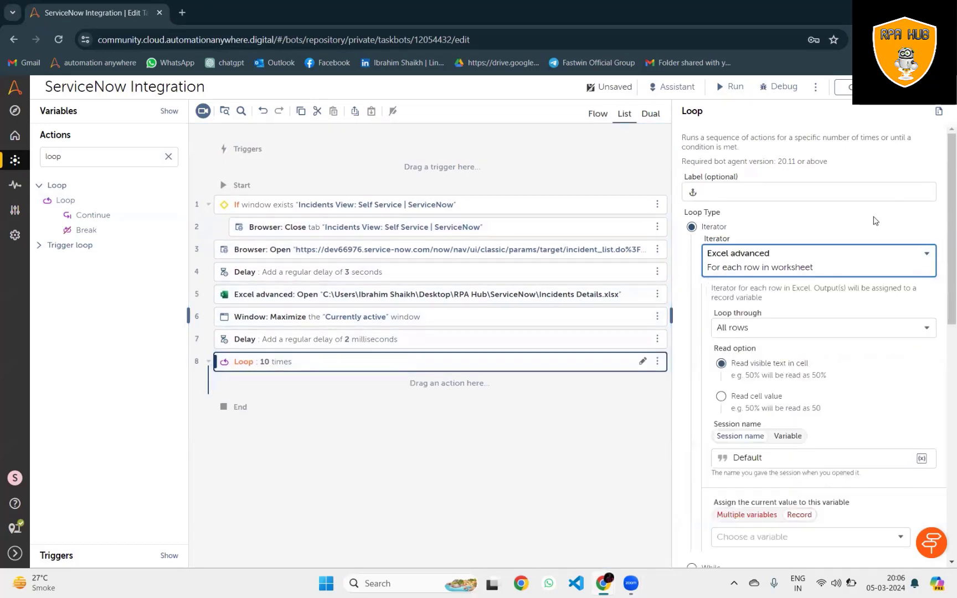
{"action": "scroll", "coordinate": [898, 419], "scroll_direction": "down", "scroll_amount": 2}
{"action": "scroll", "coordinate": [920, 337], "scroll_direction": "down", "scroll_amount": 1}
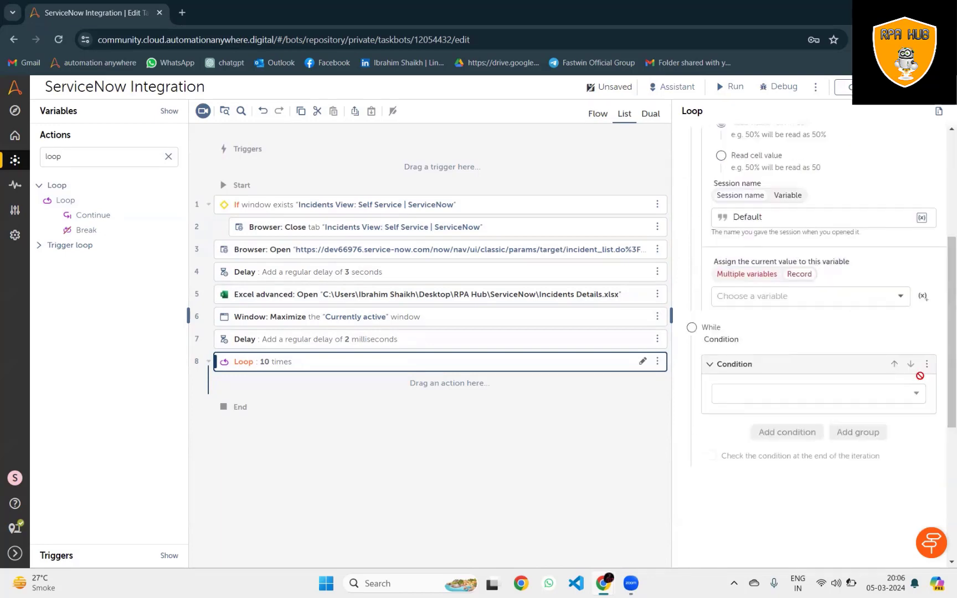
{"action": "left_click", "coordinate": [927, 300]}
{"action": "type", "text": "ExcelRow"}
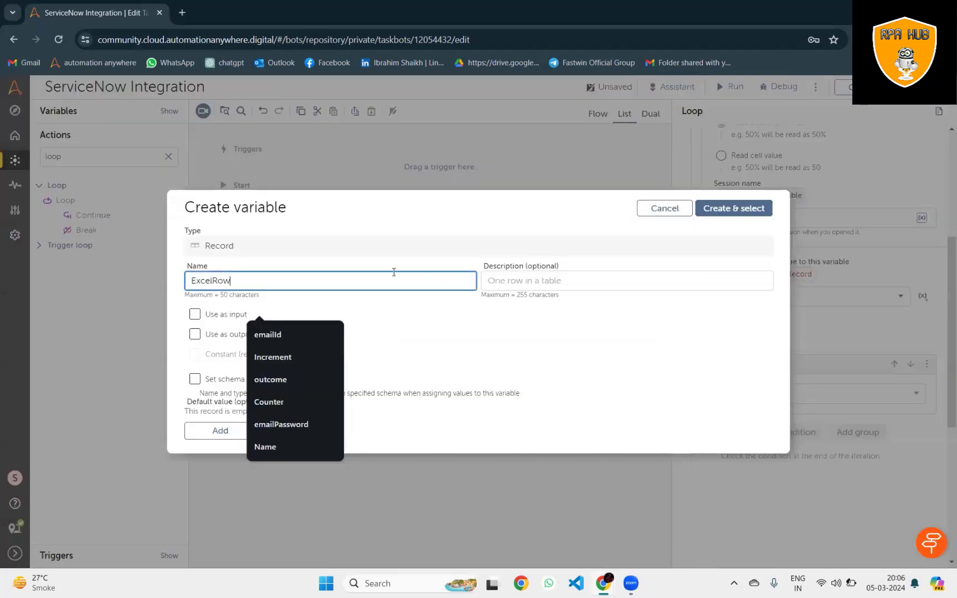
{"action": "key", "text": "BackSpace"}
{"action": "key", "text": "BackSpace"}
{"action": "key", "text": "BackSpace"}
{"action": "key", "text": "BackSpace"}
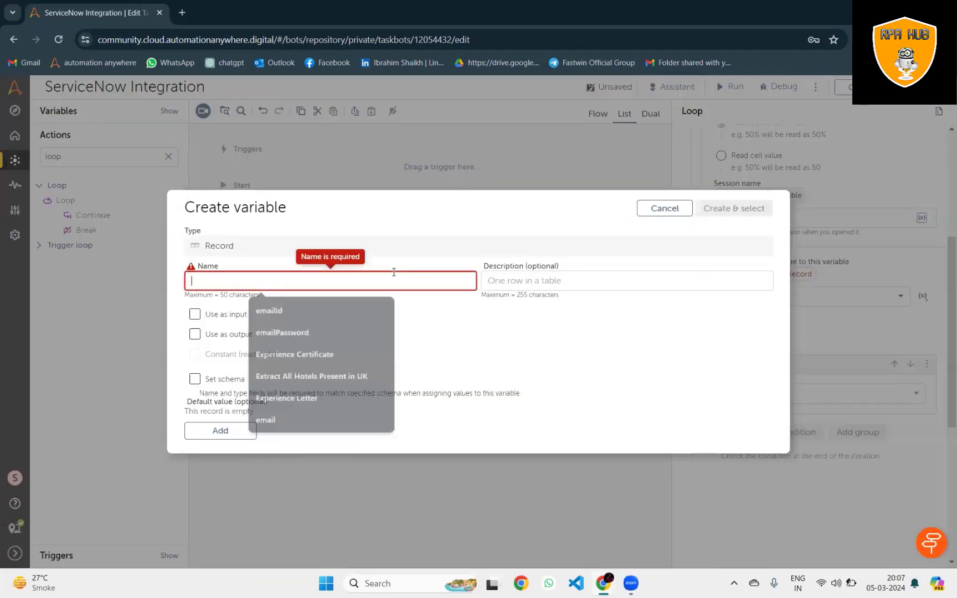
{"action": "type", "text": "In"}
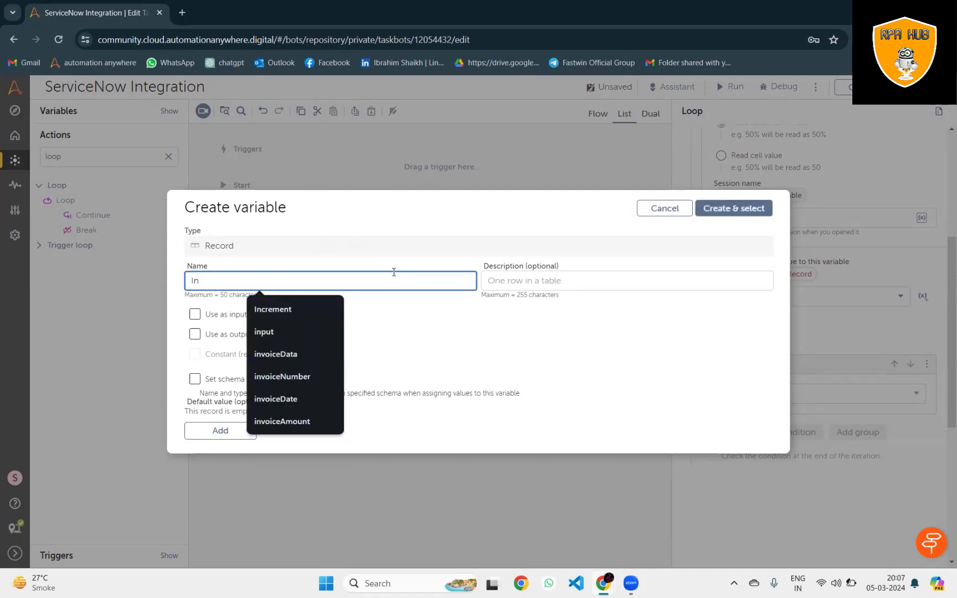
{"action": "type", "text": "ci"}
{"action": "key", "text": "BackSpace"}
{"action": "key", "text": "BackSpace"}
{"action": "key", "text": "BackSpace"}
{"action": "key", "text": "BackSpace"}
{"action": "type", "text": "incidents"}
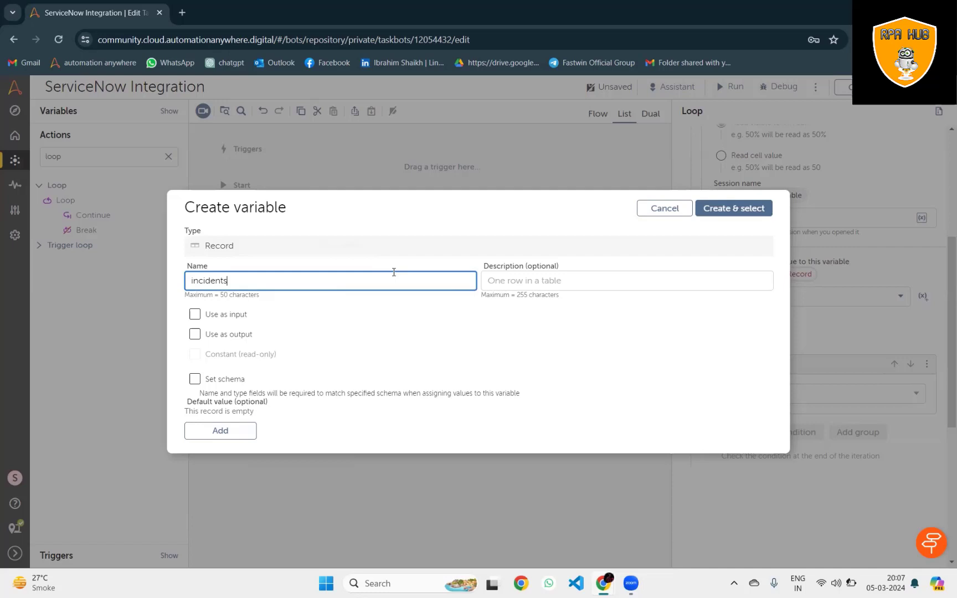
{"action": "left_click", "coordinate": [734, 209]}
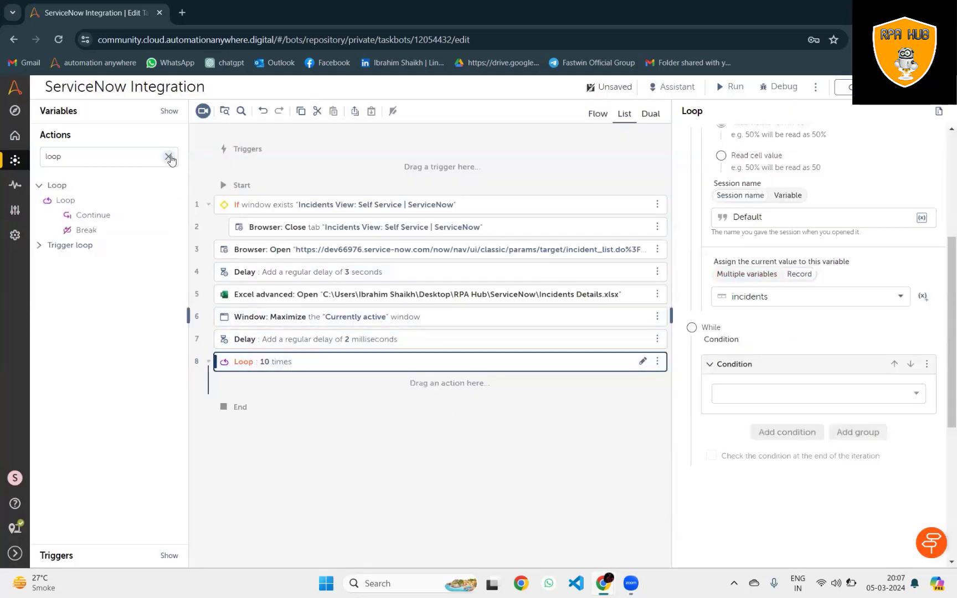
Add a Recorder: Capture step inside the loop that targets the Browser1 window variable.
{"action": "left_click", "coordinate": [168, 156]}
{"action": "type", "text": "cap"}
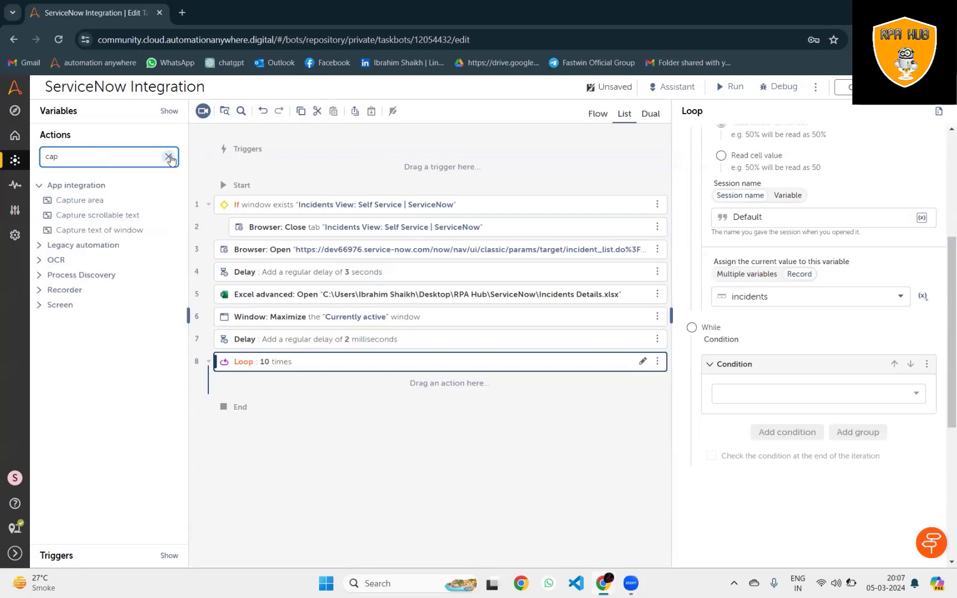
{"action": "left_click", "coordinate": [75, 289]}
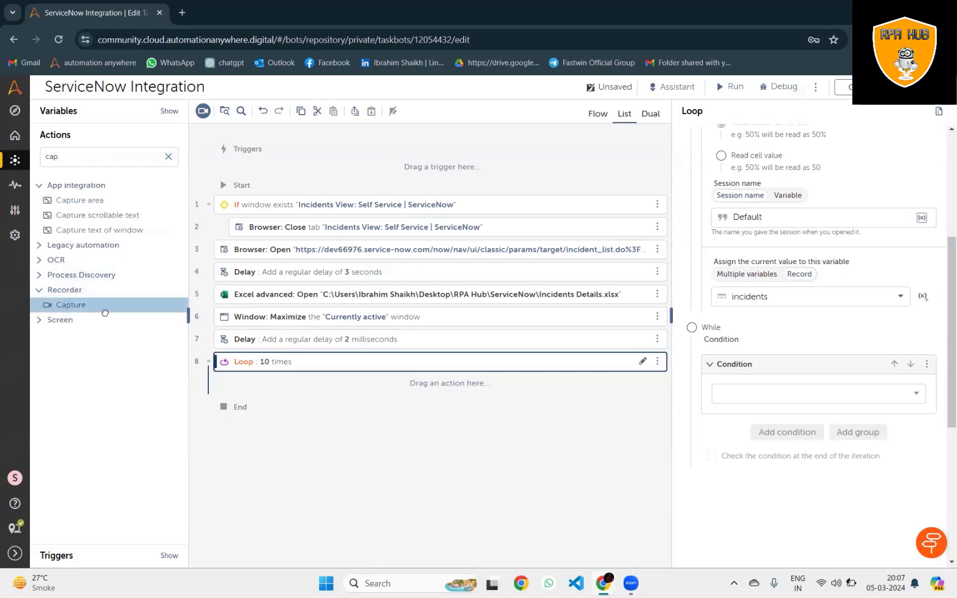
{"action": "left_click_drag", "start_coordinate": [98, 305], "coordinate": [409, 392]}
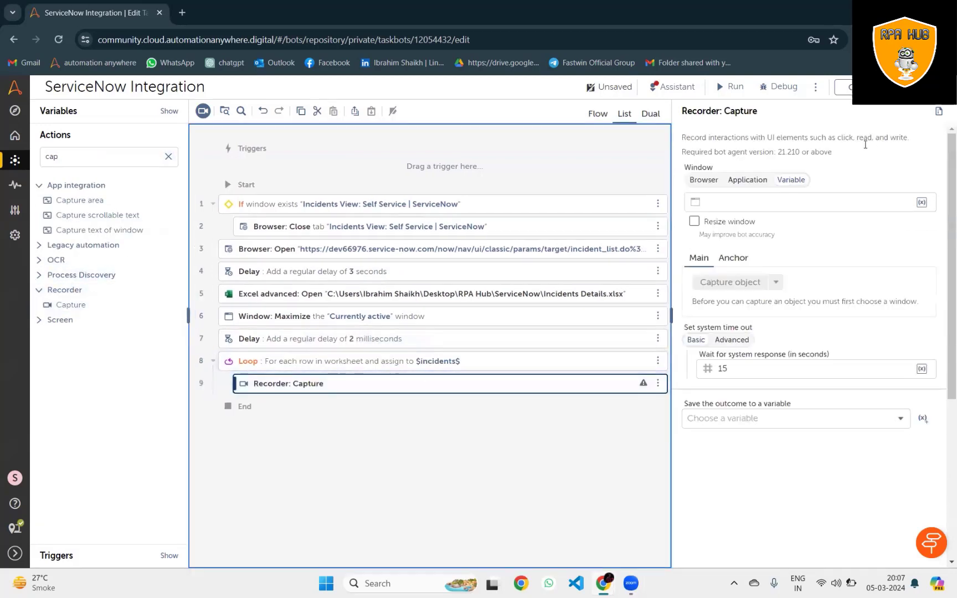
{"action": "left_click", "coordinate": [703, 180]}
{"action": "left_click", "coordinate": [790, 180]}
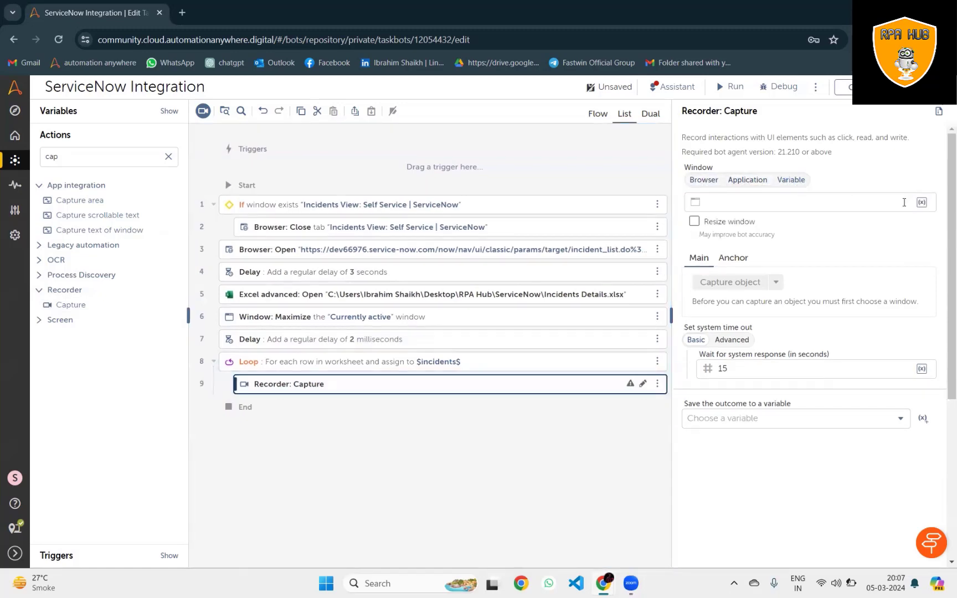
{"action": "left_click", "coordinate": [921, 202]}
{"action": "left_click", "coordinate": [578, 330]}
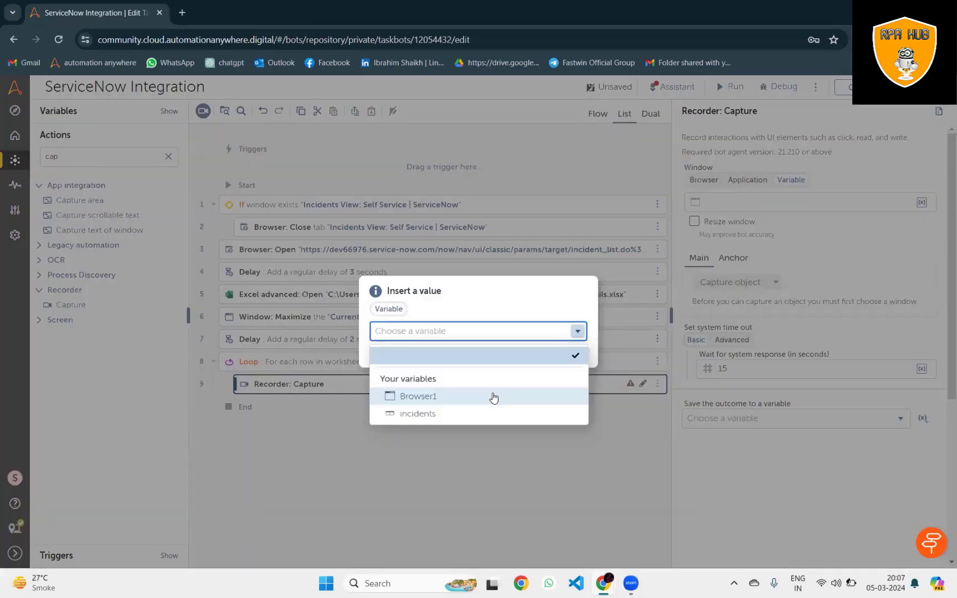
{"action": "left_click", "coordinate": [493, 397]}
{"action": "left_click", "coordinate": [511, 362]}
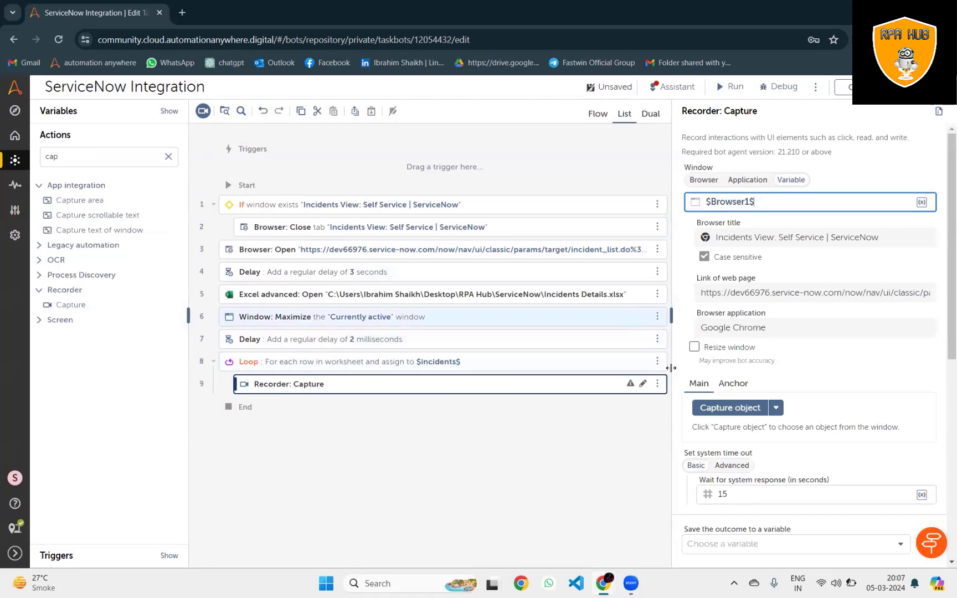
Capture the ServiceNow New button and set the capture action to Click.
{"action": "left_click", "coordinate": [712, 407]}
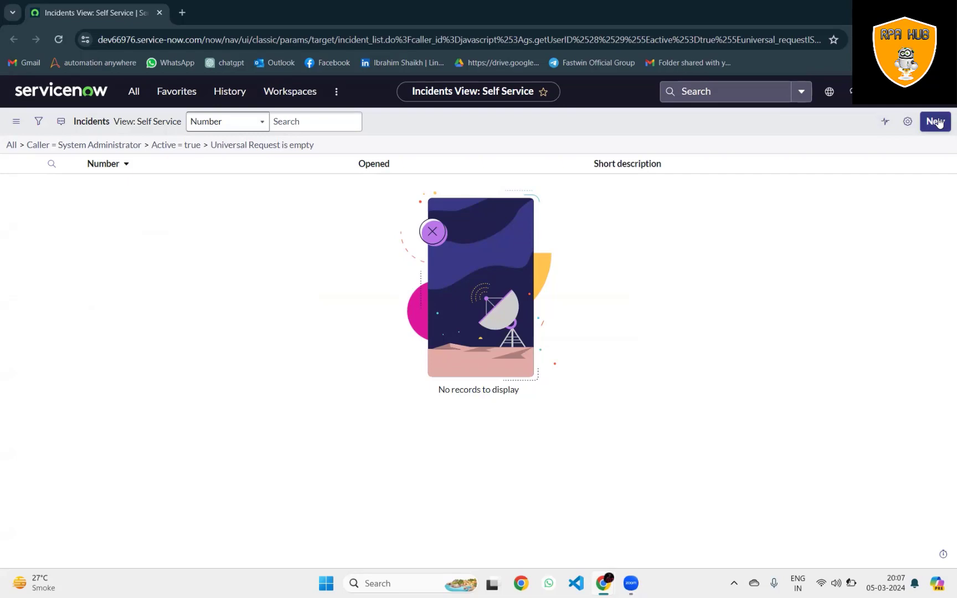
{"action": "left_click", "coordinate": [939, 123]}
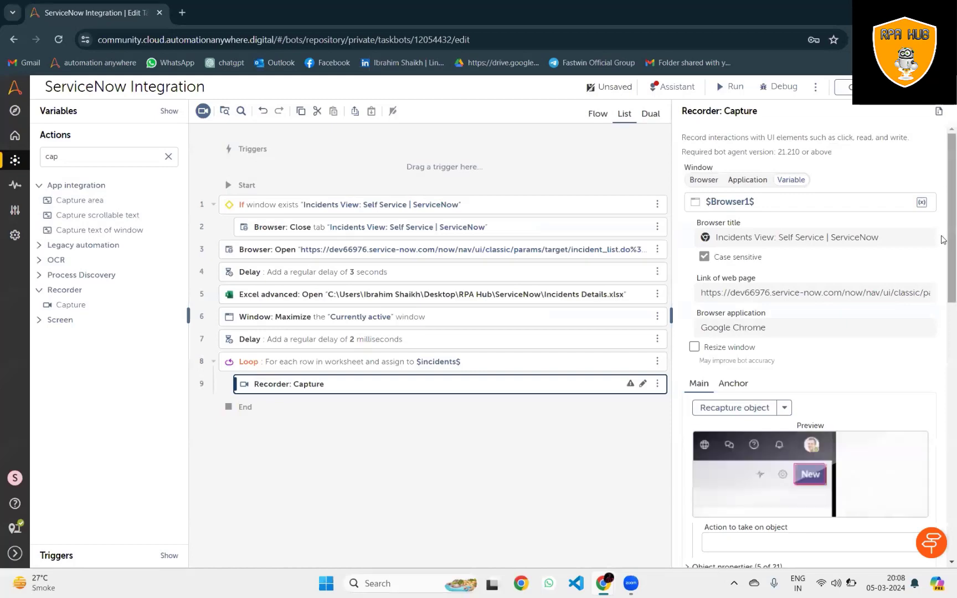
{"action": "scroll", "coordinate": [938, 304], "scroll_direction": "down", "scroll_amount": 3}
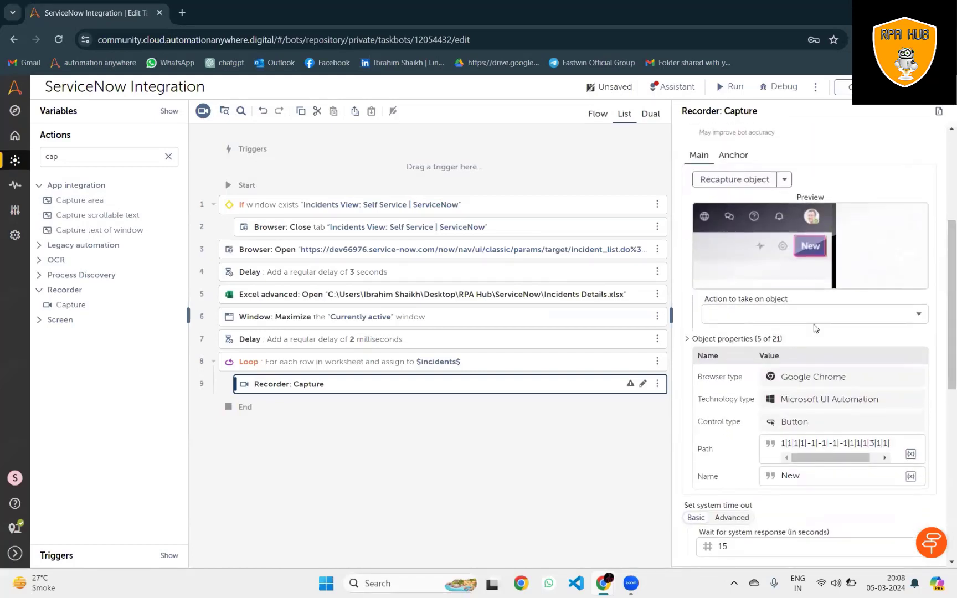
{"action": "left_click", "coordinate": [809, 318]}
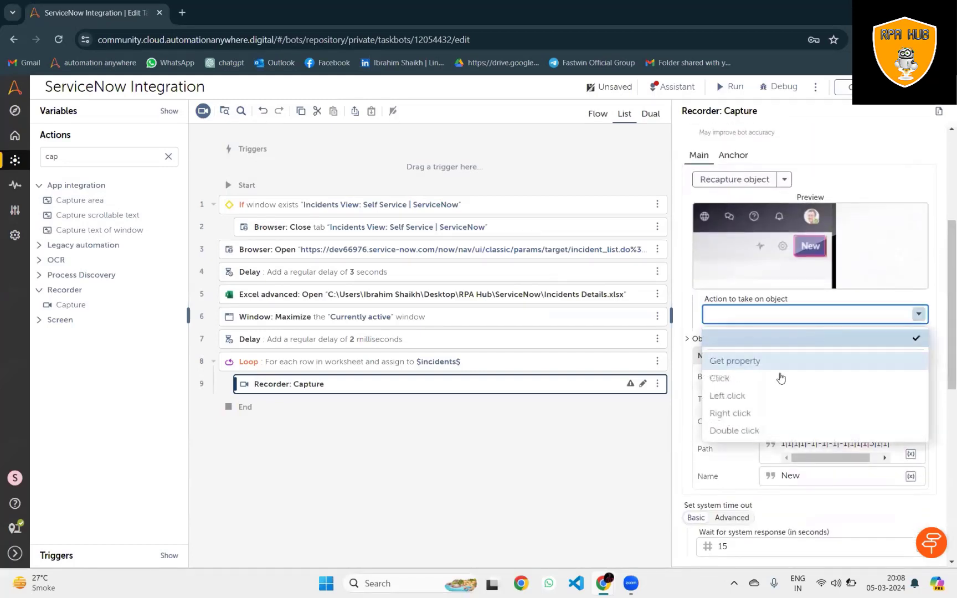
{"action": "left_click", "coordinate": [753, 389]}
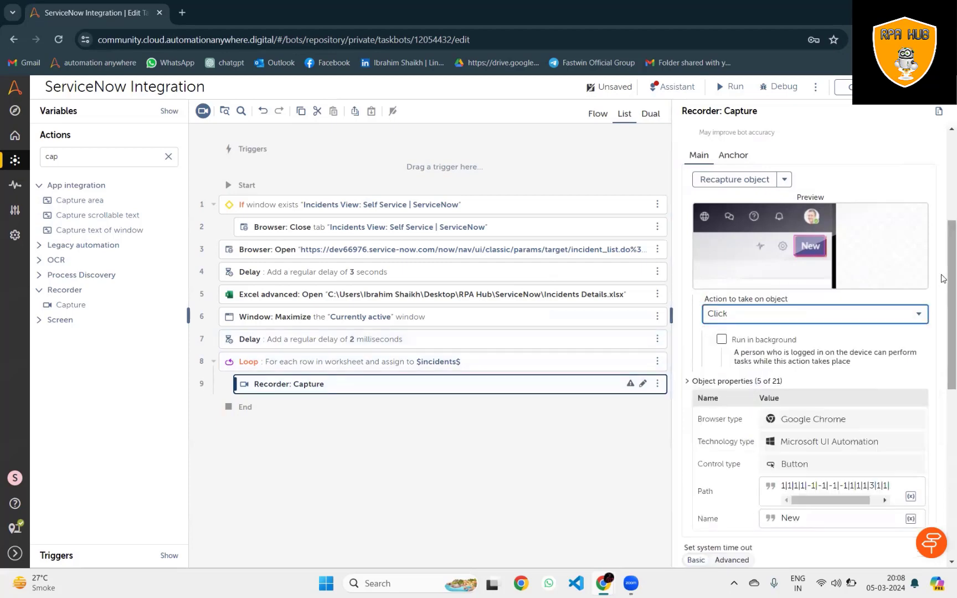
{"action": "scroll", "coordinate": [942, 370], "scroll_direction": "down", "scroll_amount": 3}
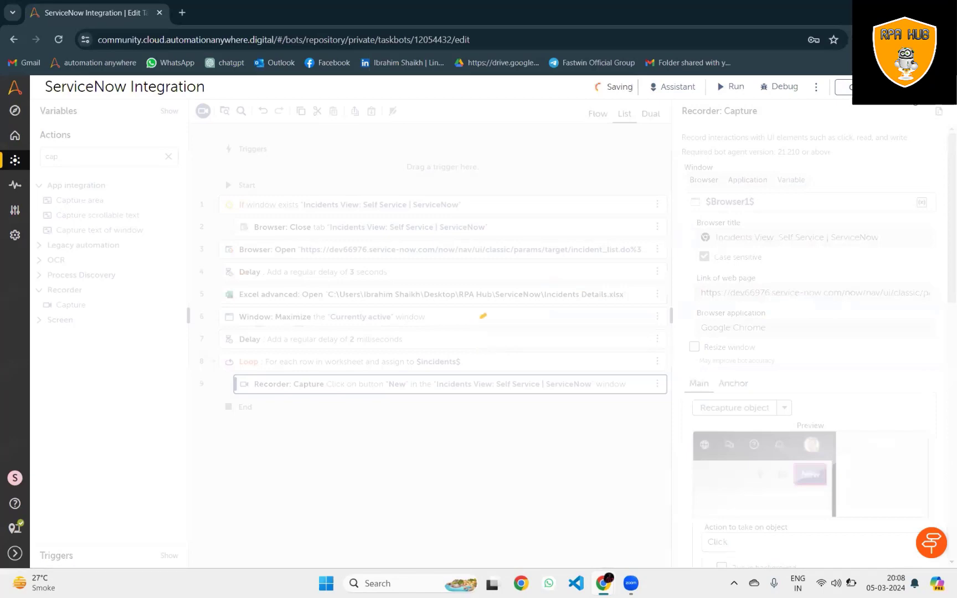
Move the 2-millisecond delay into the loop and paste a copy after the New-button capture.
{"action": "left_click", "coordinate": [418, 346]}
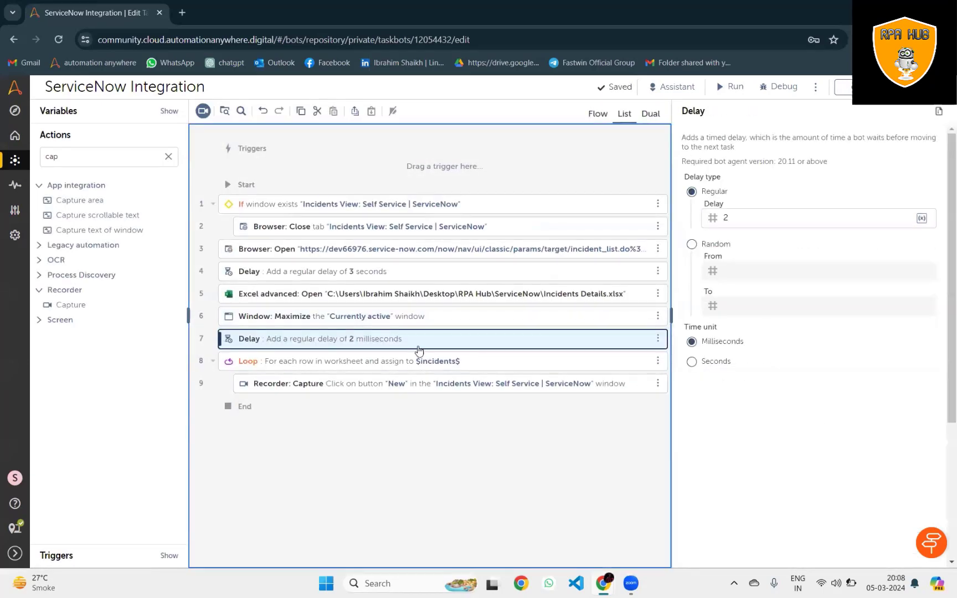
{"action": "left_click_drag", "start_coordinate": [419, 352], "coordinate": [427, 402]}
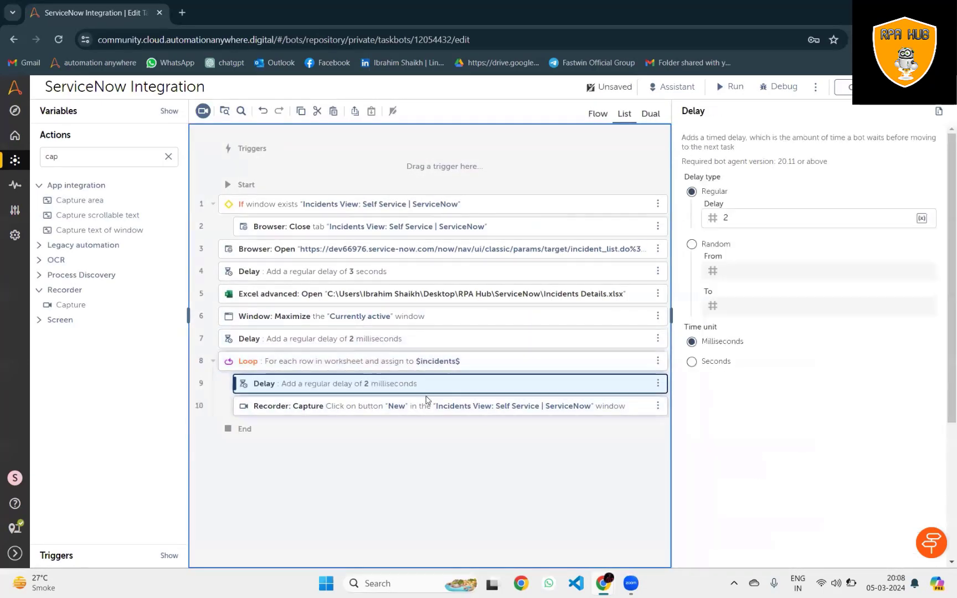
{"action": "left_click", "coordinate": [406, 411]}
{"action": "key", "text": "ctrl+v"}
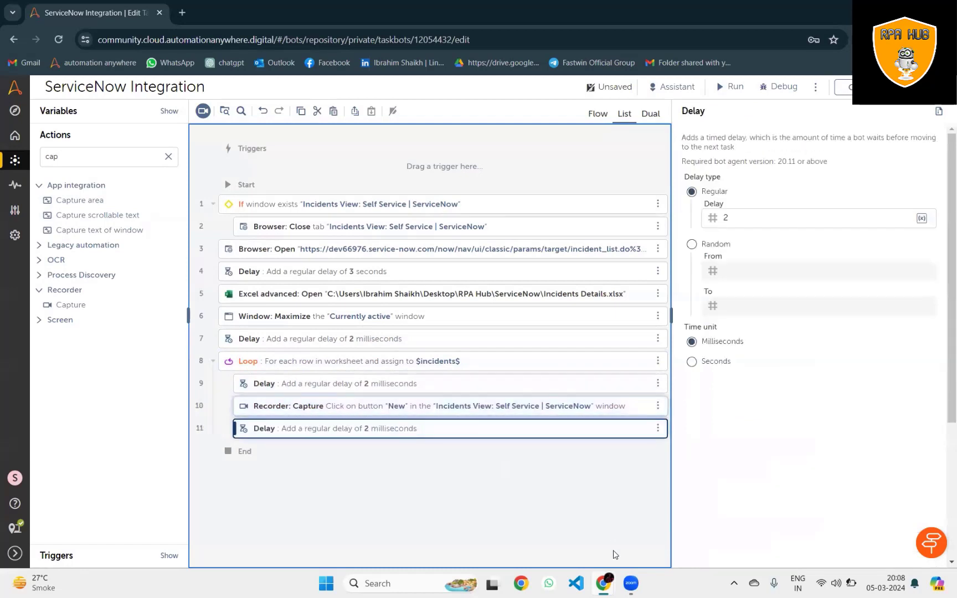
{"action": "left_click", "coordinate": [665, 516]}
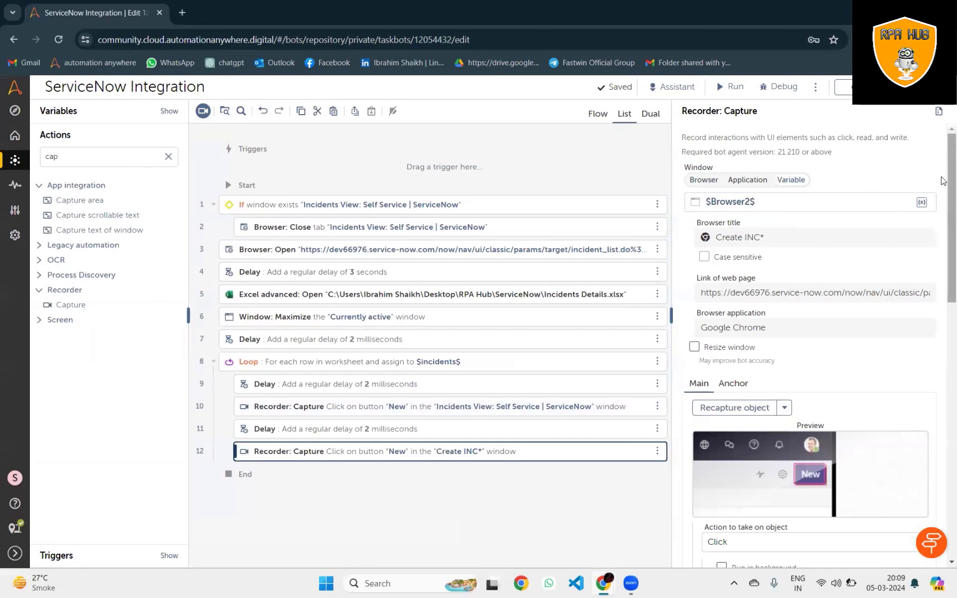
{"action": "scroll", "coordinate": [778, 216], "scroll_direction": "down", "scroll_amount": 3}
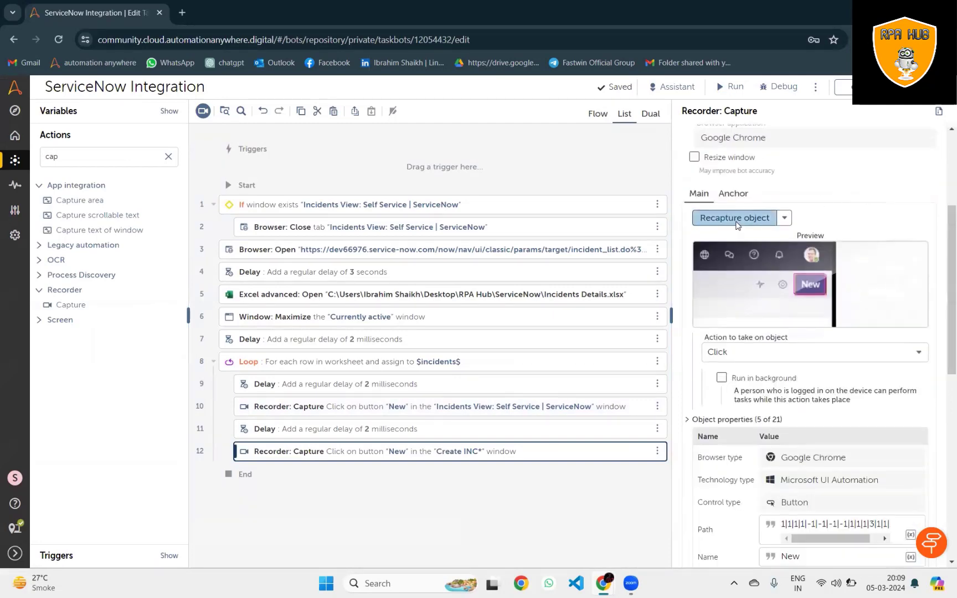
Recapture the Create INC Urgency combobox using a different detection technology.
{"action": "left_click", "coordinate": [779, 216]}
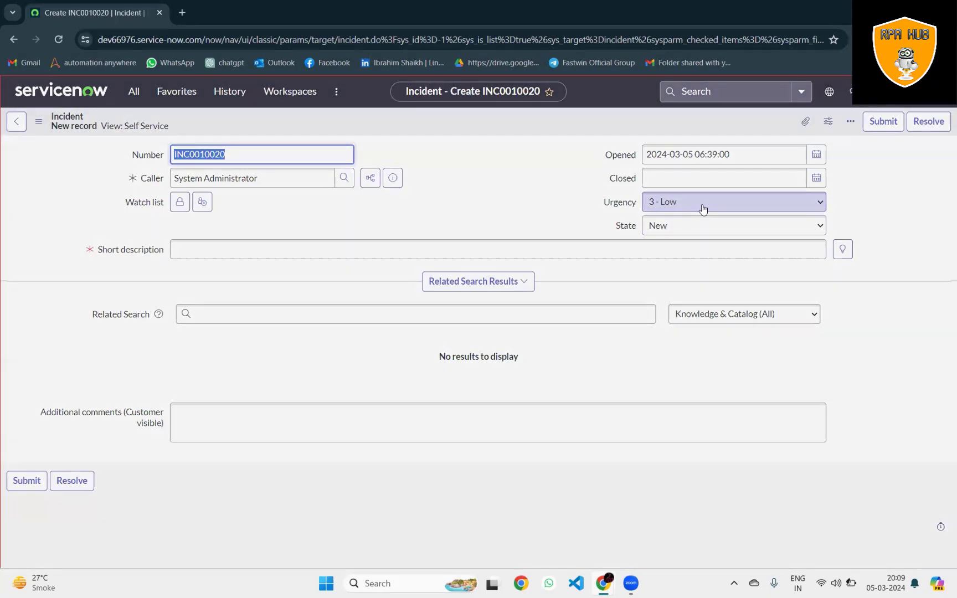
{"action": "key", "text": "Escape"}
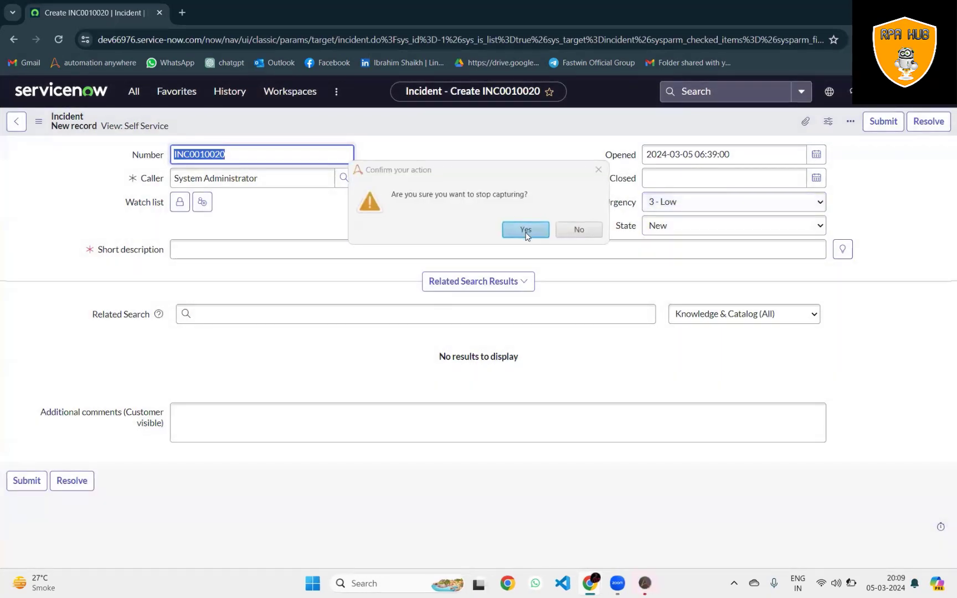
{"action": "left_click", "coordinate": [524, 230]}
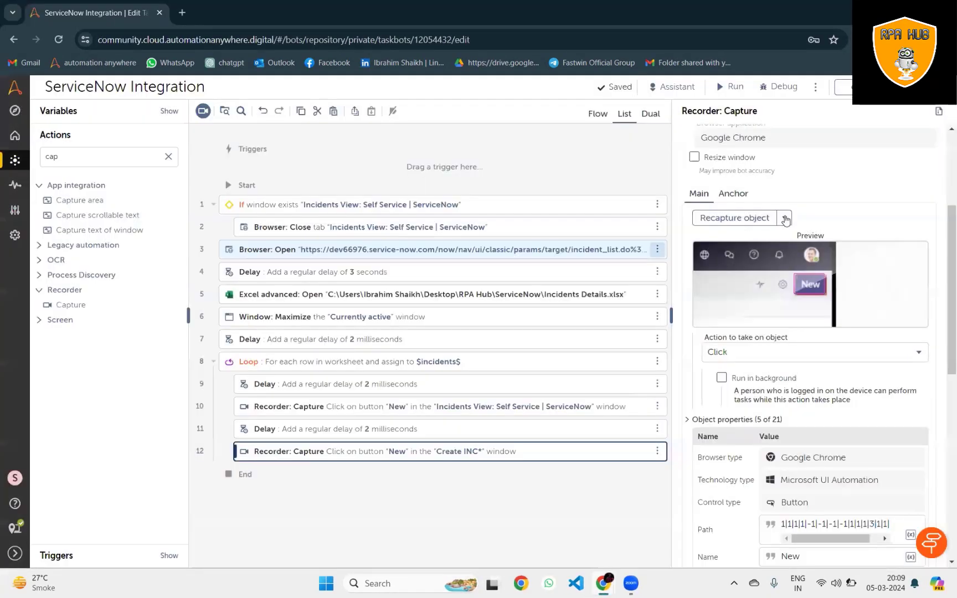
{"action": "left_click", "coordinate": [785, 217]}
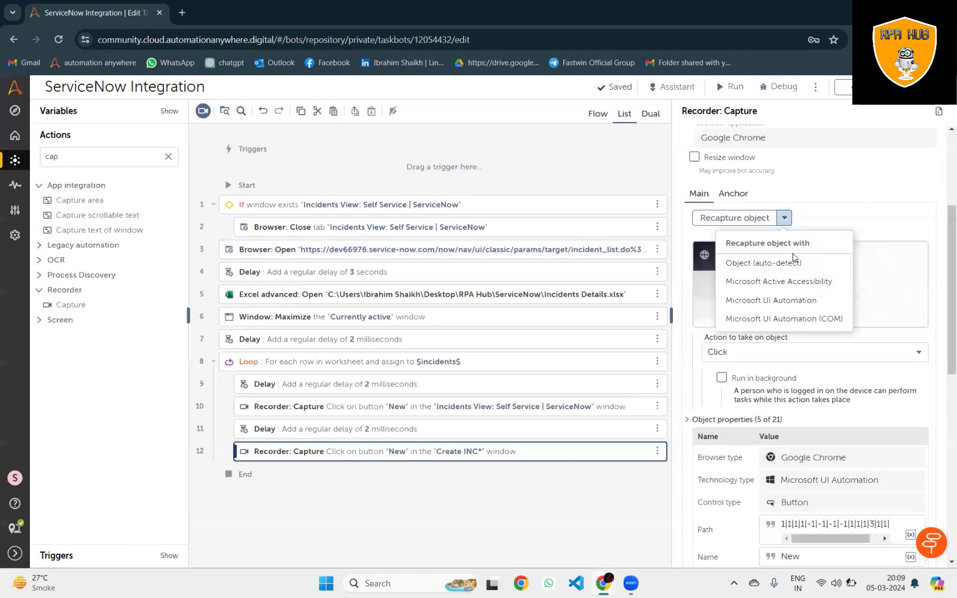
{"action": "left_click", "coordinate": [793, 294]}
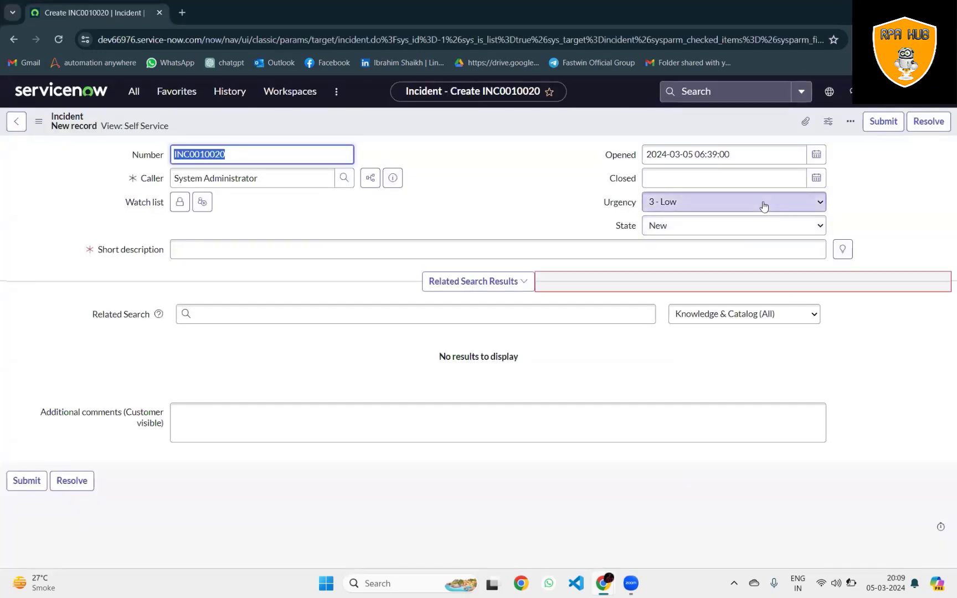
{"action": "left_click", "coordinate": [763, 206]}
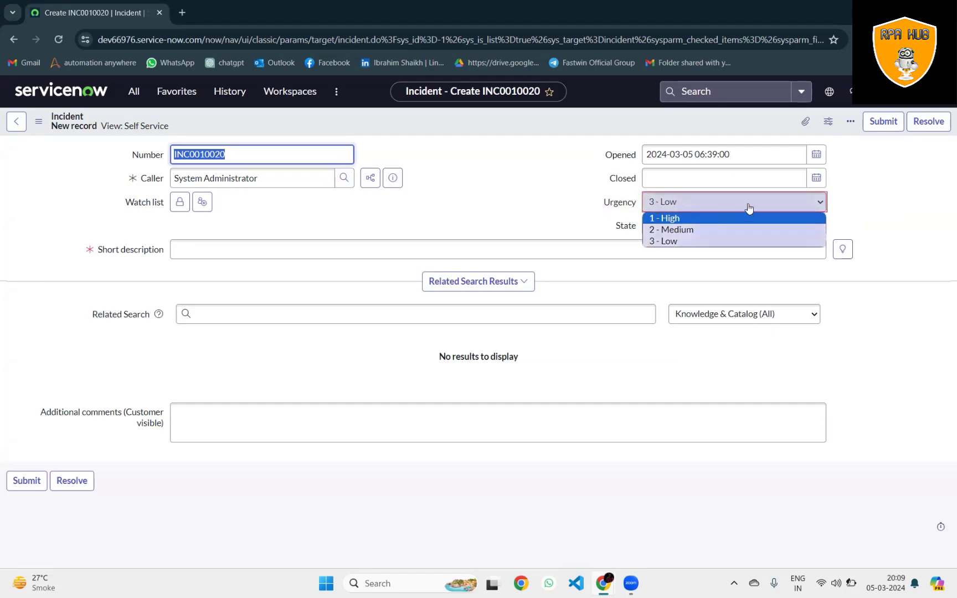
{"action": "left_click", "coordinate": [821, 197]}
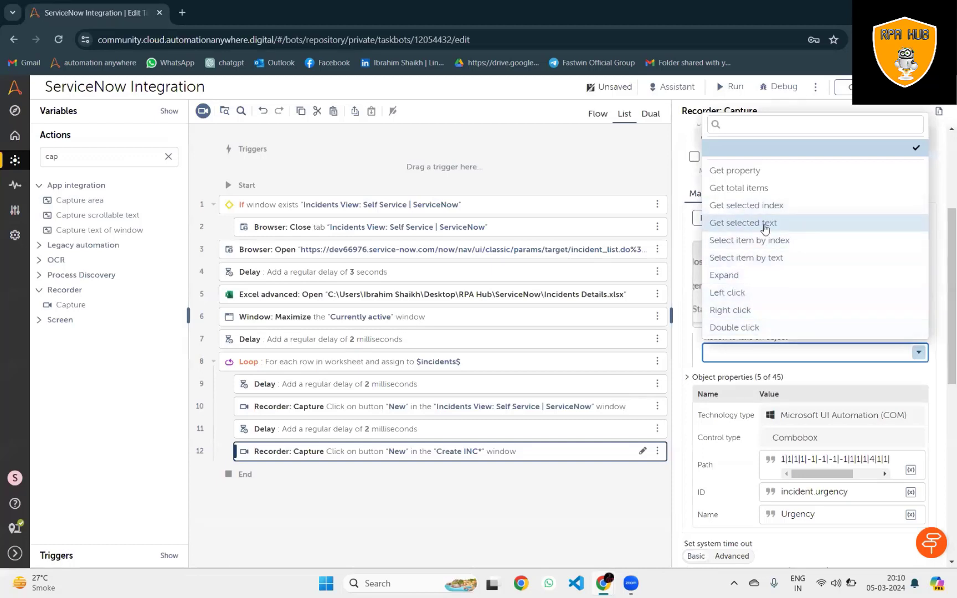
Set the capture to Select item by text with the value $incidents[0]$.
{"action": "left_click", "coordinate": [764, 258]}
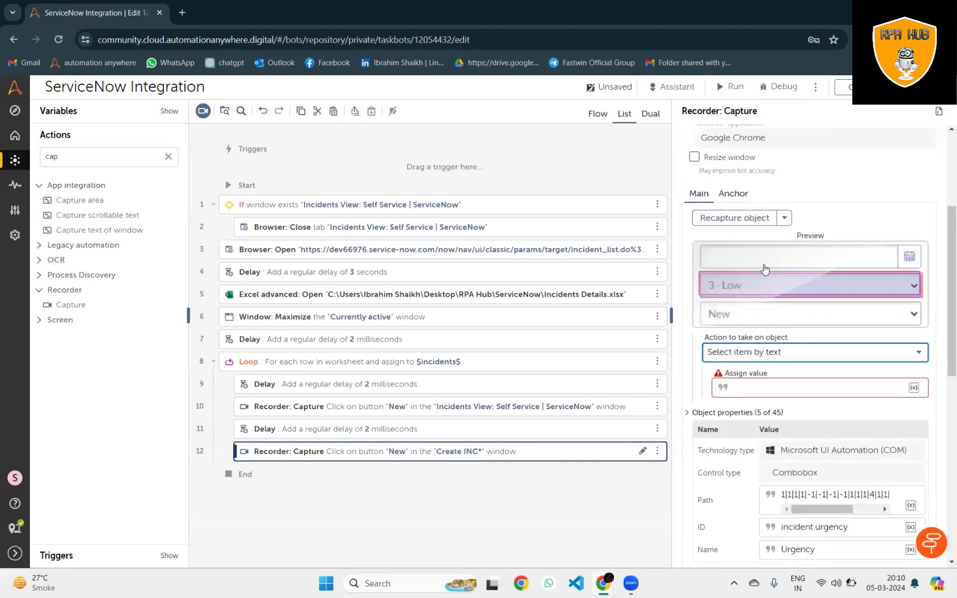
{"action": "left_click", "coordinate": [914, 388]}
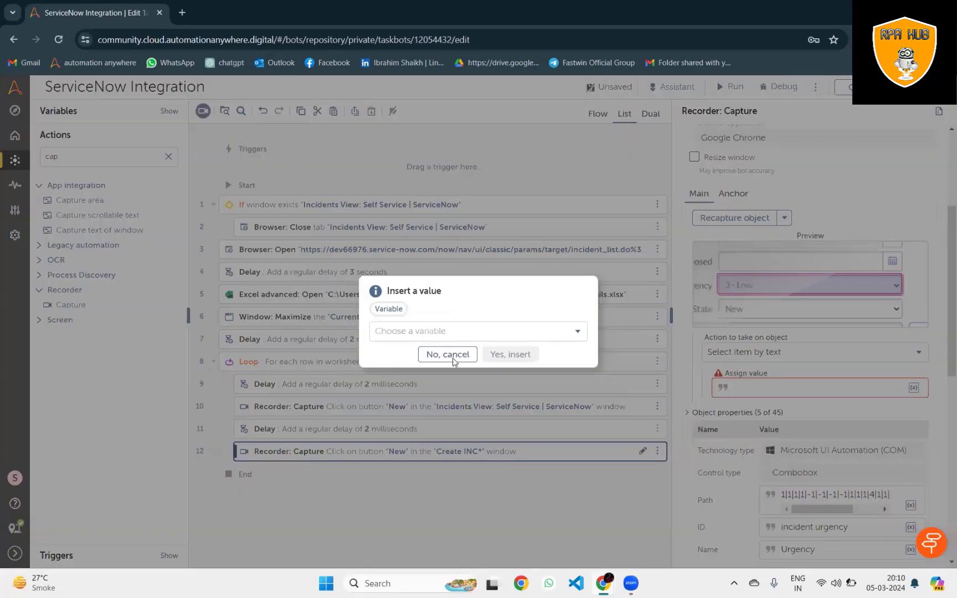
{"action": "left_click", "coordinate": [448, 332]}
{"action": "left_click", "coordinate": [426, 400]}
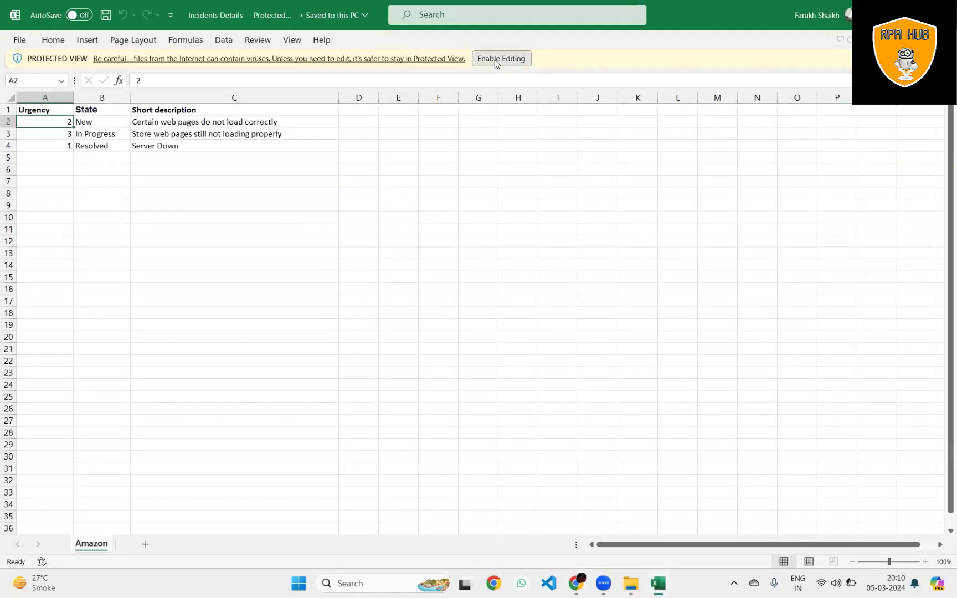
Enable editing in the Incidents Details workbook and inspect its State and Short description columns.
{"action": "left_click", "coordinate": [494, 59]}
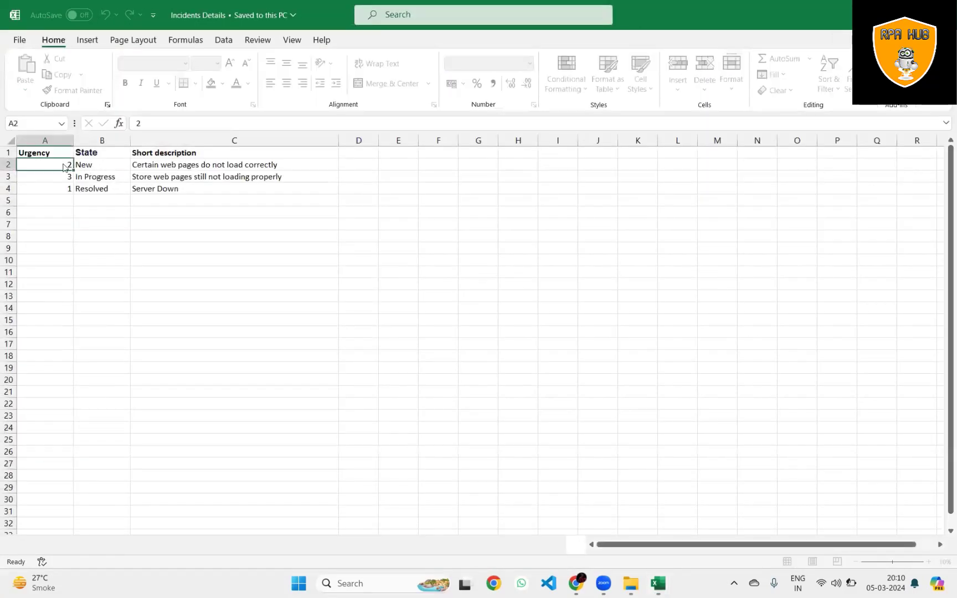
{"action": "left_click", "coordinate": [94, 164]}
{"action": "left_click", "coordinate": [157, 165]}
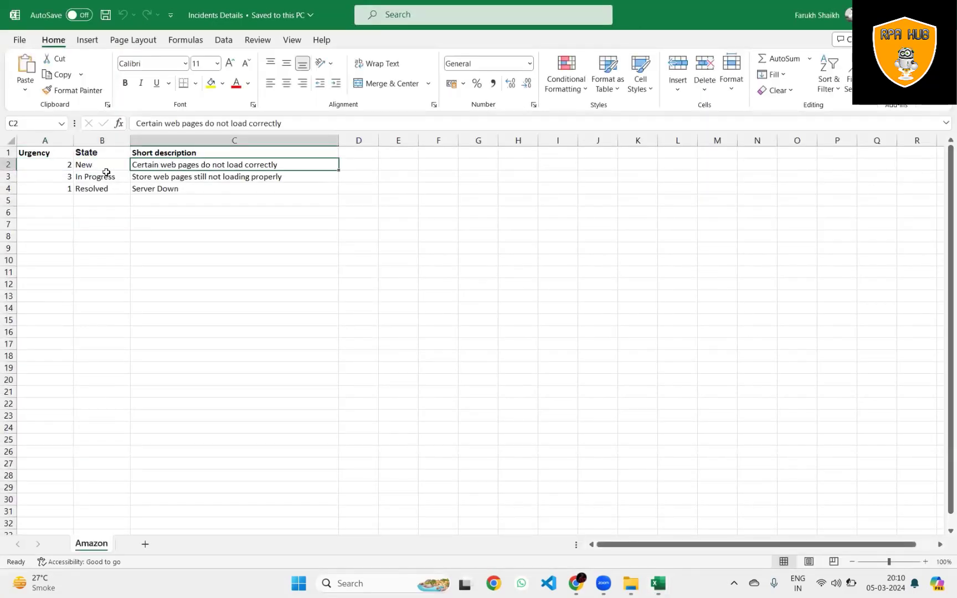
{"action": "mouse_move", "coordinate": [576, 584]}
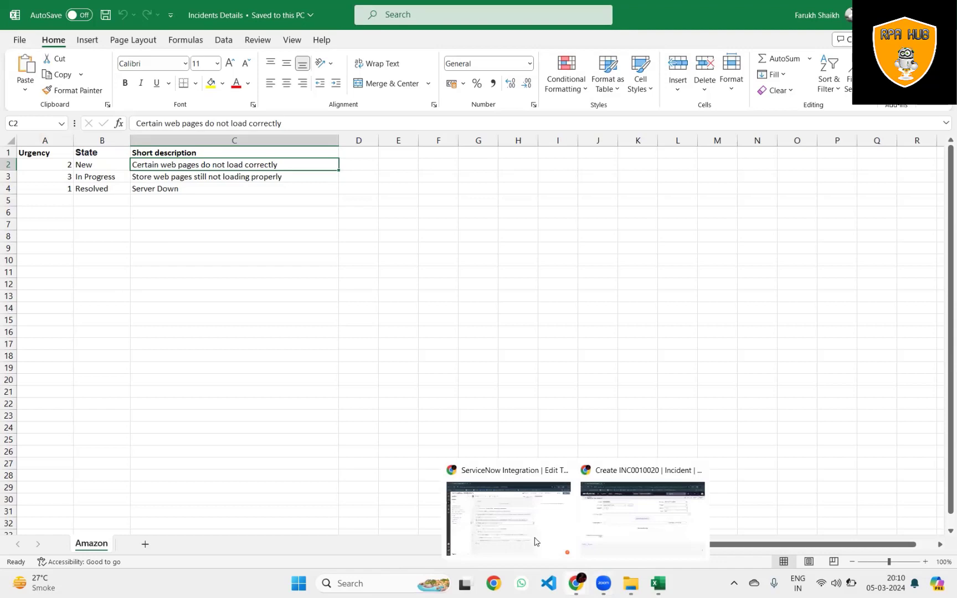
{"action": "left_click", "coordinate": [532, 533]}
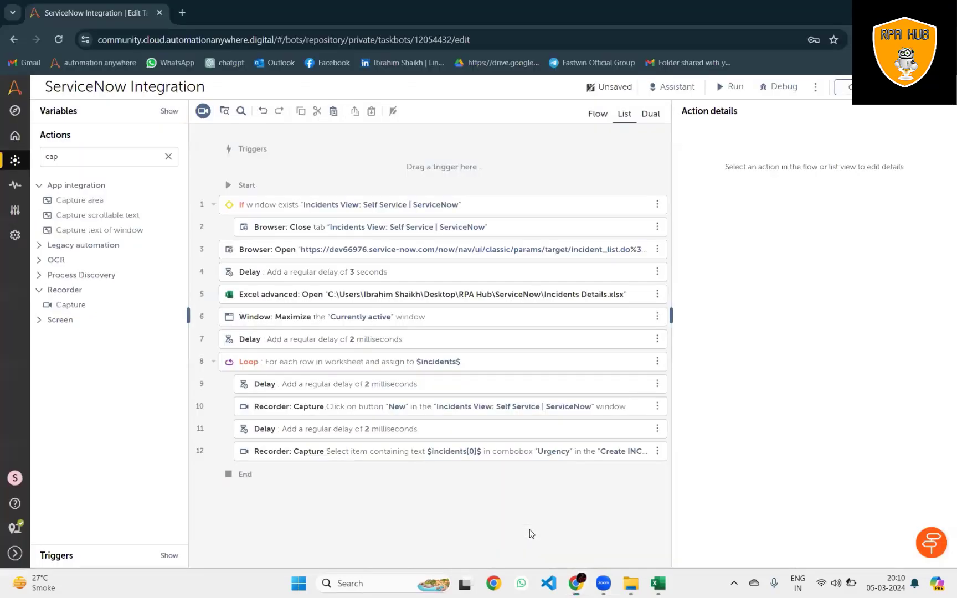
Paste copies of the Delay and Urgency Recorder: Capture steps below the Urgency step.
{"action": "left_click", "coordinate": [439, 432]}
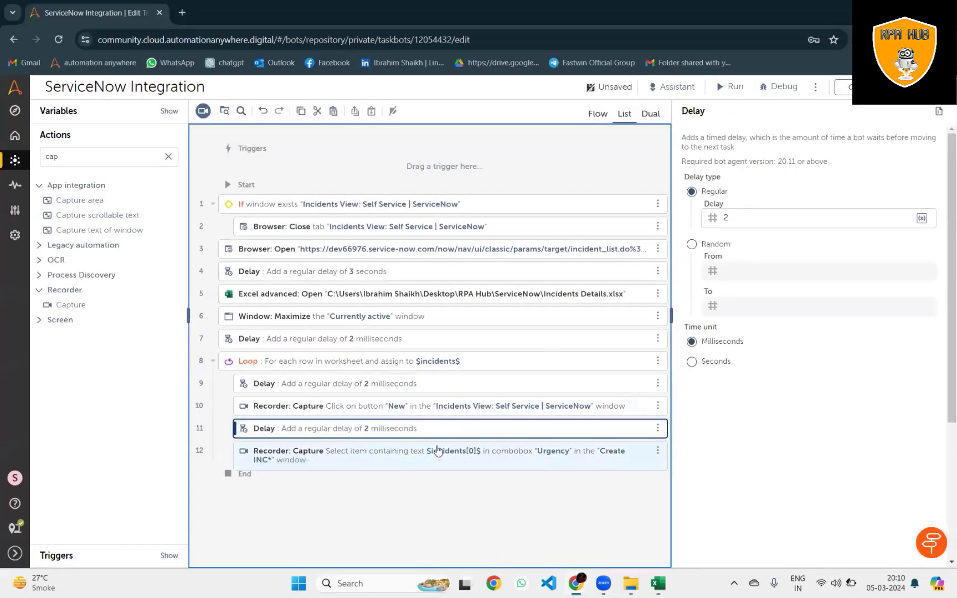
{"action": "left_click", "coordinate": [435, 451]}
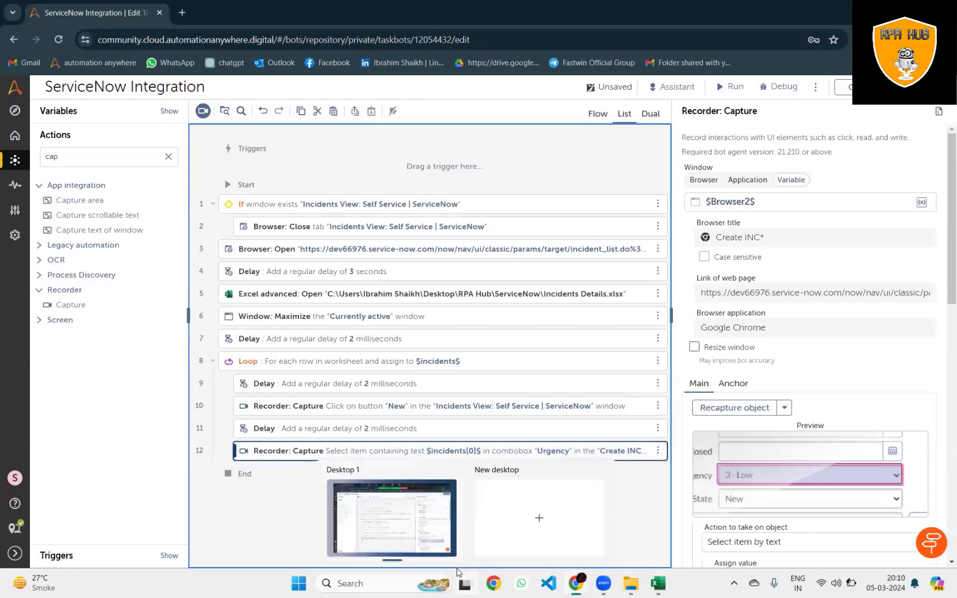
{"action": "key", "text": "ctrl+v"}
{"action": "left_click", "coordinate": [464, 464]}
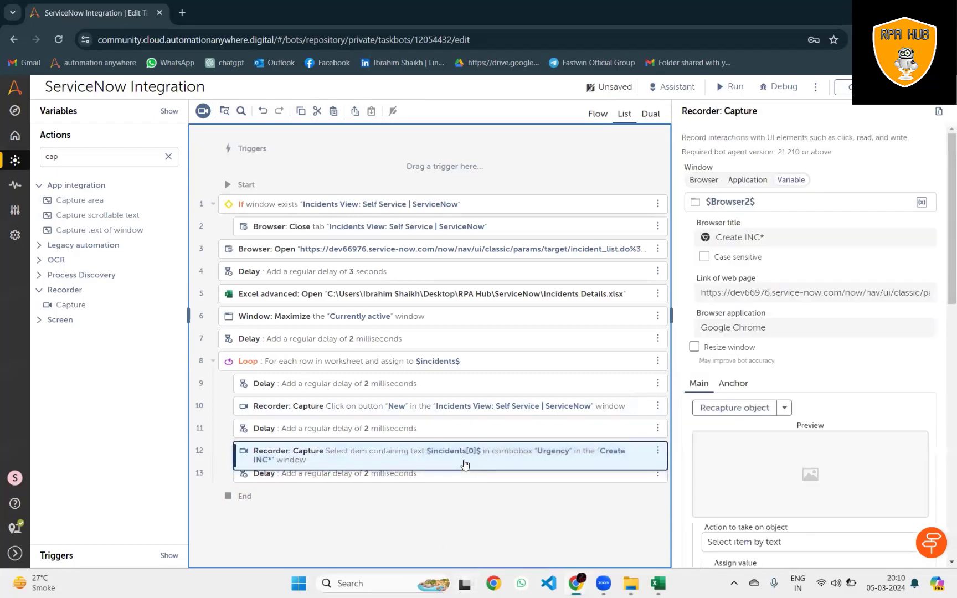
{"action": "left_click", "coordinate": [432, 480]}
{"action": "key", "text": "ctrl+v"}
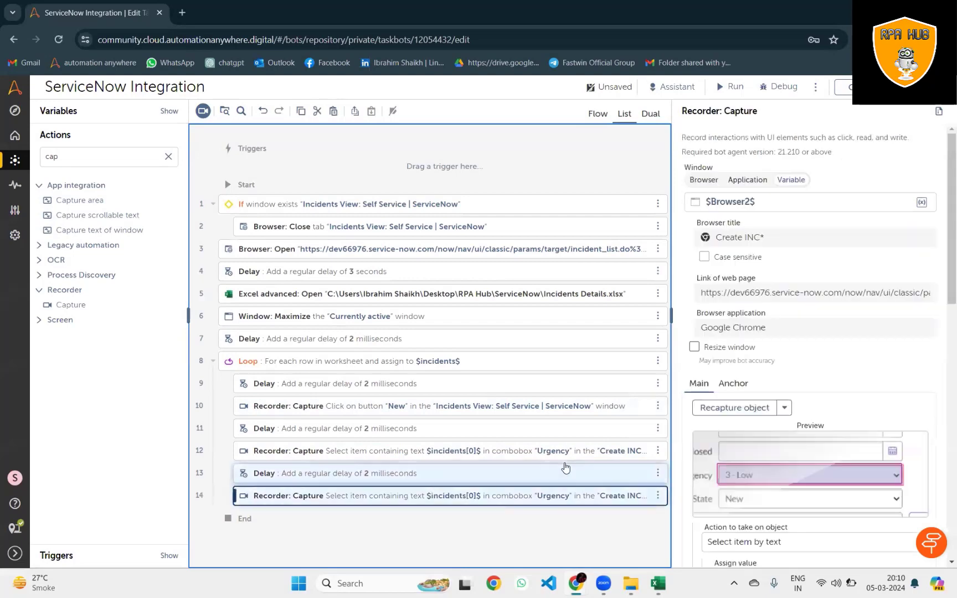
Recapture the State combobox with UI Automation (COM) and assign $incidents[1]$.
{"action": "left_click", "coordinate": [783, 408]}
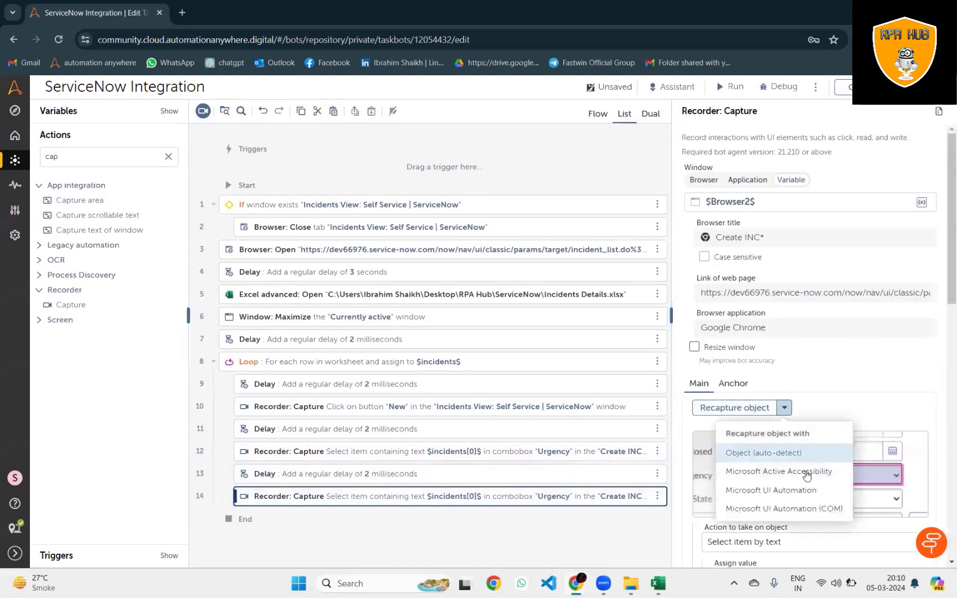
{"action": "left_click", "coordinate": [798, 513]}
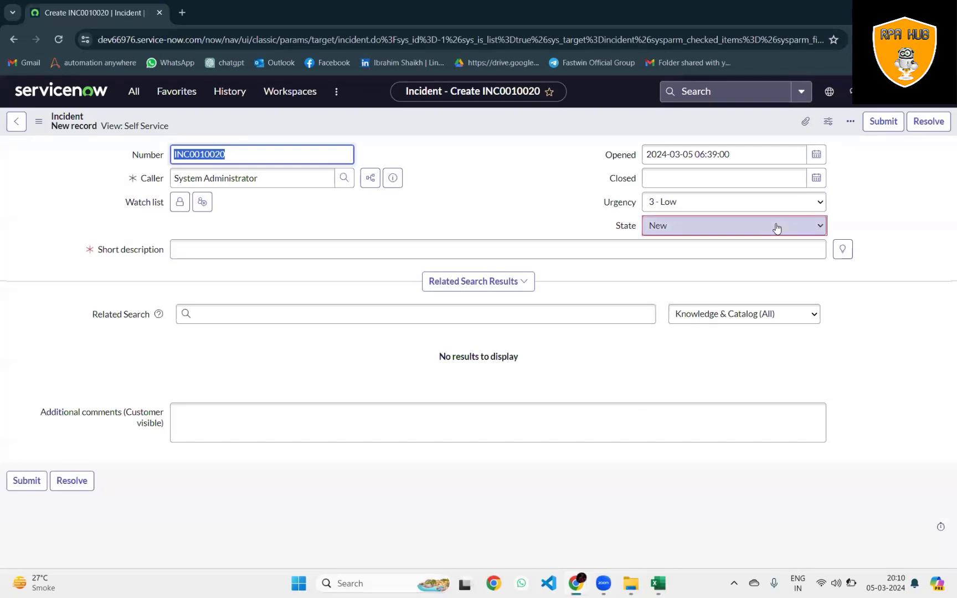
{"action": "left_click", "coordinate": [776, 228]}
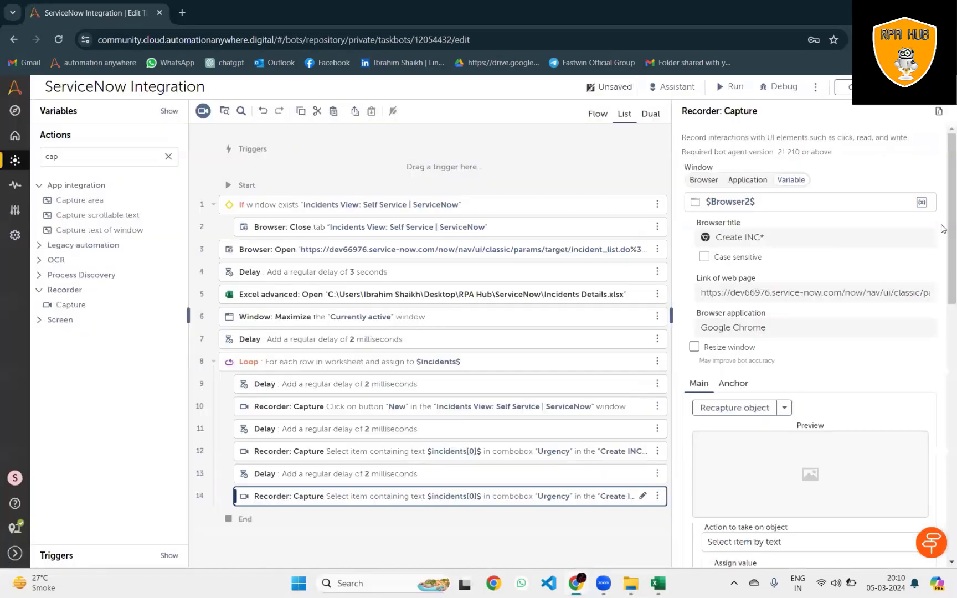
{"action": "scroll", "coordinate": [942, 299], "scroll_direction": "down", "scroll_amount": 3}
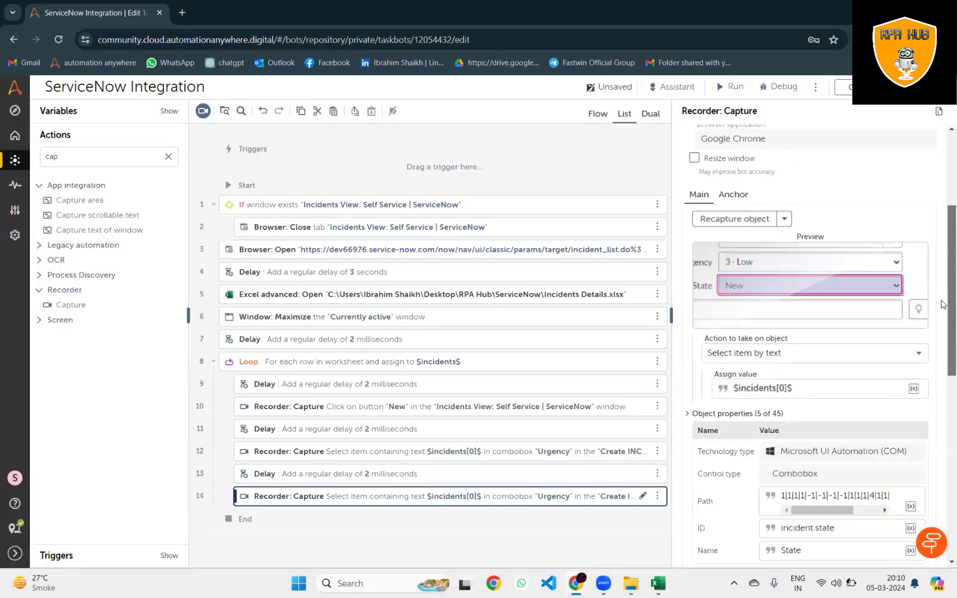
{"action": "double_click", "coordinate": [781, 377]}
{"action": "type", "text": "1"}
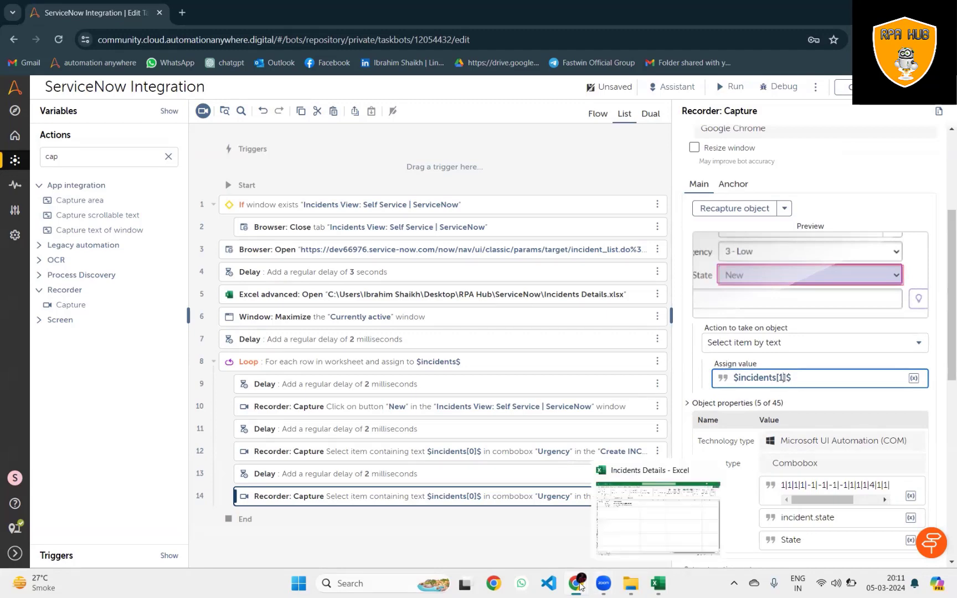
Paste copies of the Delay and State capture steps.
{"action": "left_click", "coordinate": [397, 474]}
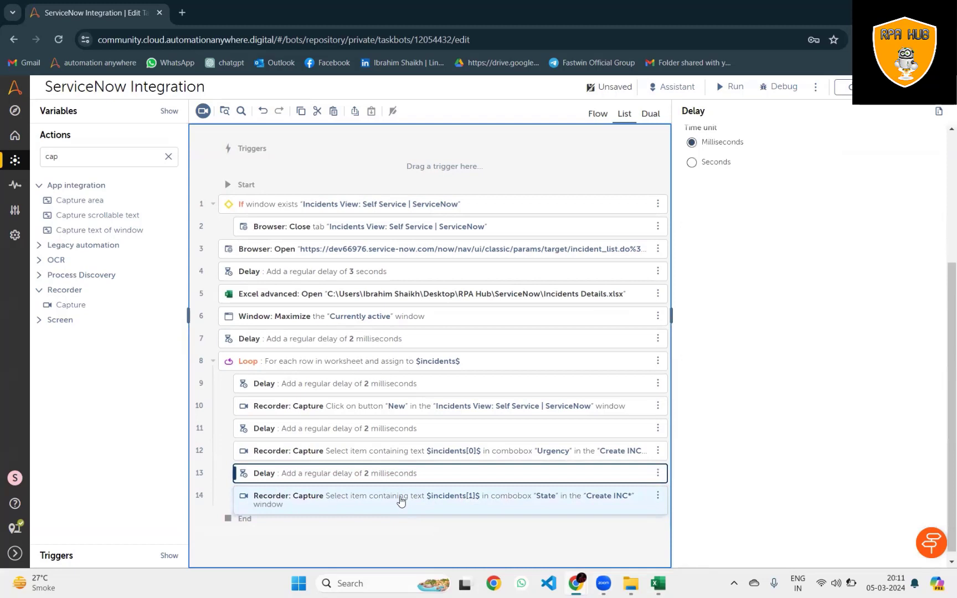
{"action": "left_click", "coordinate": [404, 497], "text": "shift"}
{"action": "left_click", "coordinate": [823, 302]}
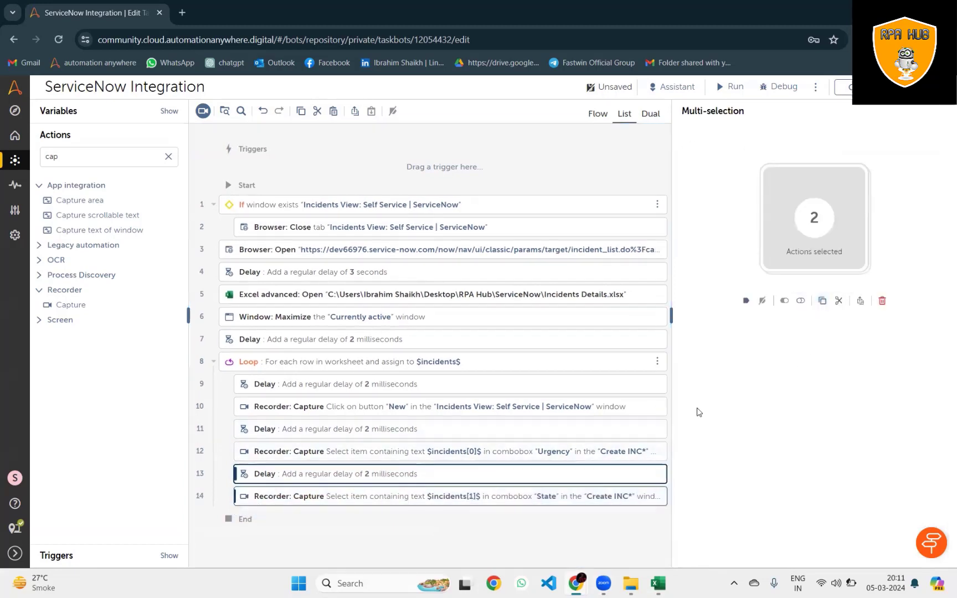
{"action": "key", "text": "ctrl+v"}
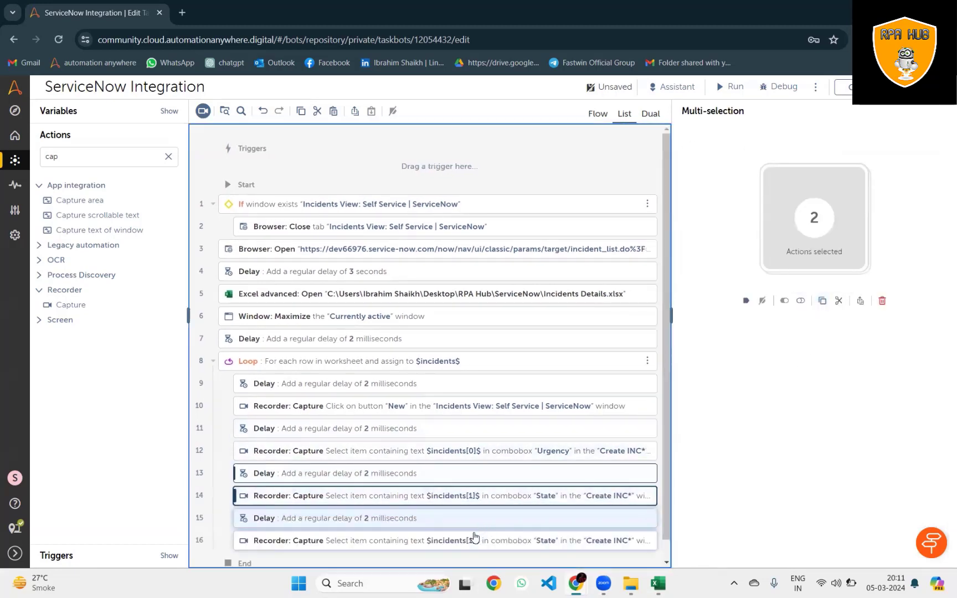
Recapture the Short description textbox with a Set text action entering $incidents[2]$.
{"action": "left_click", "coordinate": [473, 540]}
{"action": "left_click", "coordinate": [785, 408]}
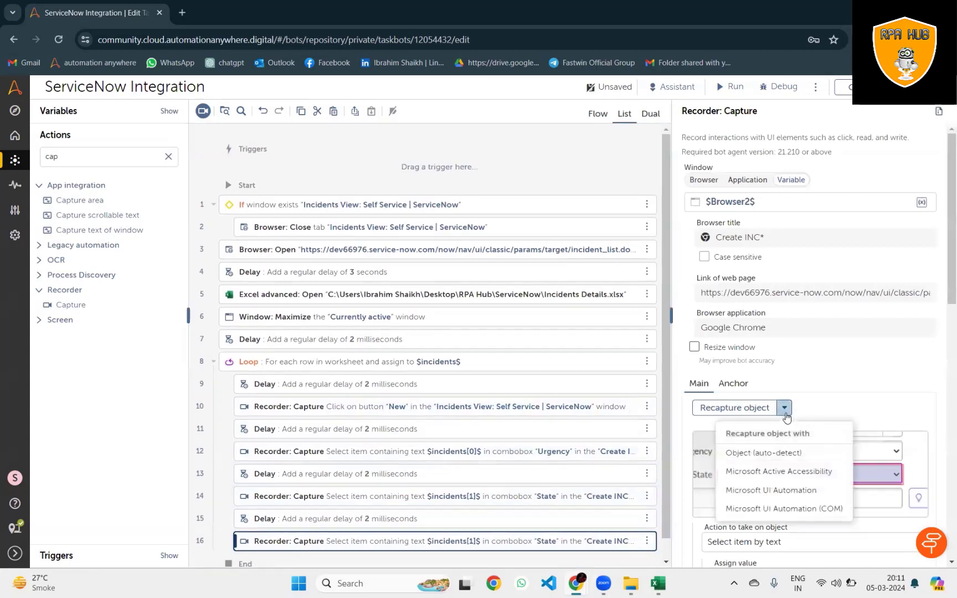
{"action": "left_click", "coordinate": [808, 509]}
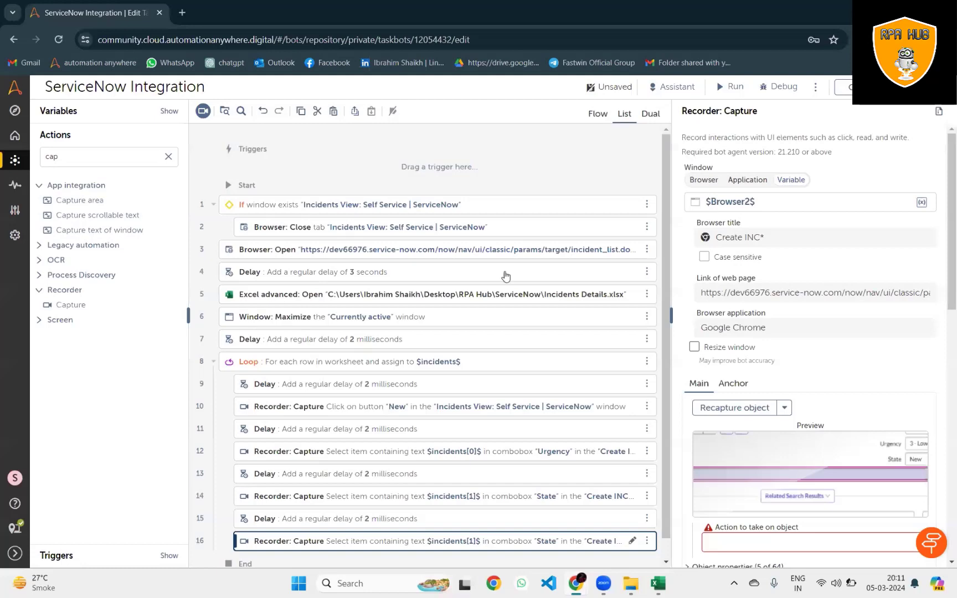
{"action": "scroll", "coordinate": [860, 262], "scroll_direction": "down", "scroll_amount": 3}
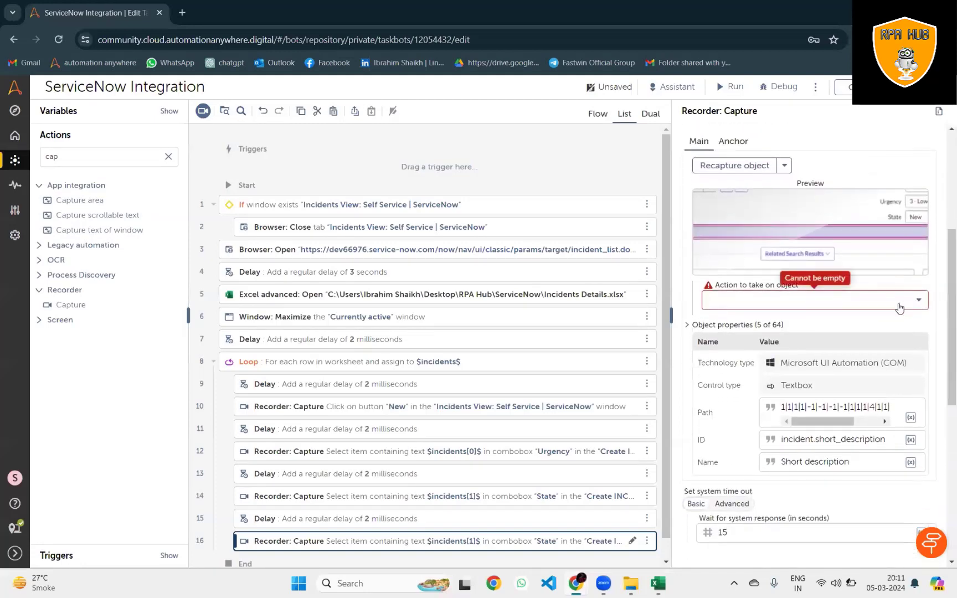
{"action": "left_click", "coordinate": [793, 299]}
{"action": "left_click", "coordinate": [733, 364]}
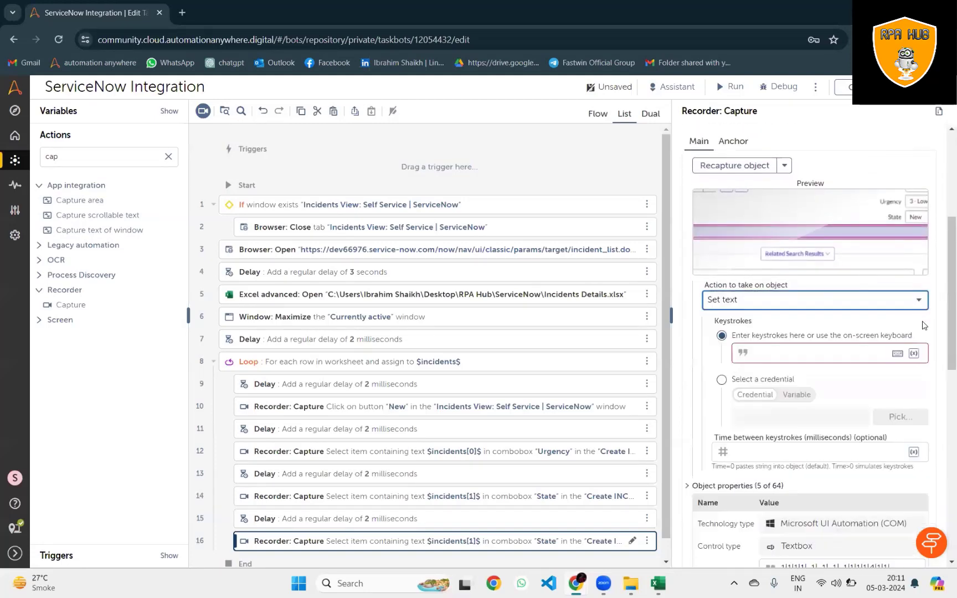
{"action": "left_click", "coordinate": [913, 353]}
{"action": "left_click", "coordinate": [473, 332]}
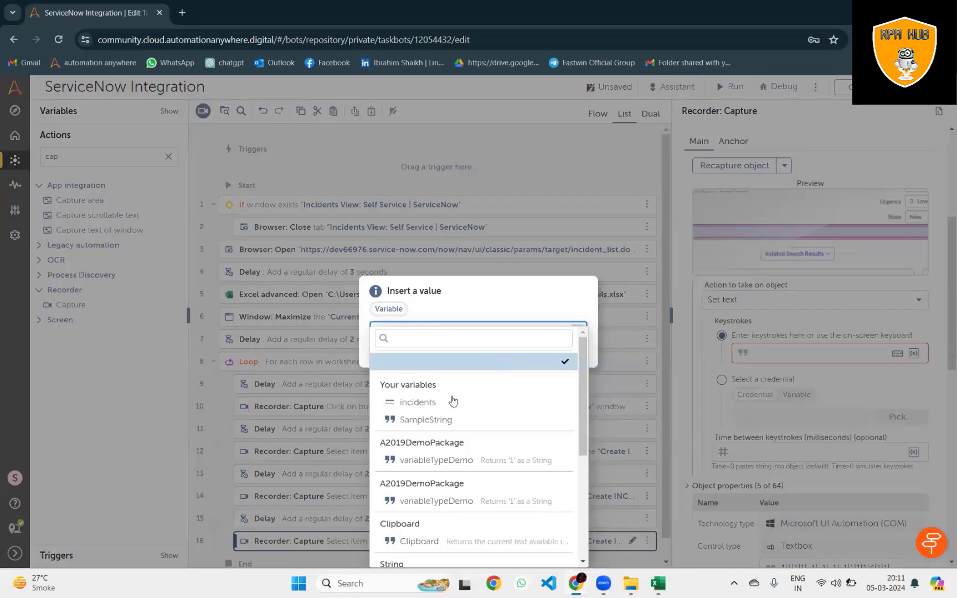
{"action": "left_click", "coordinate": [417, 401]}
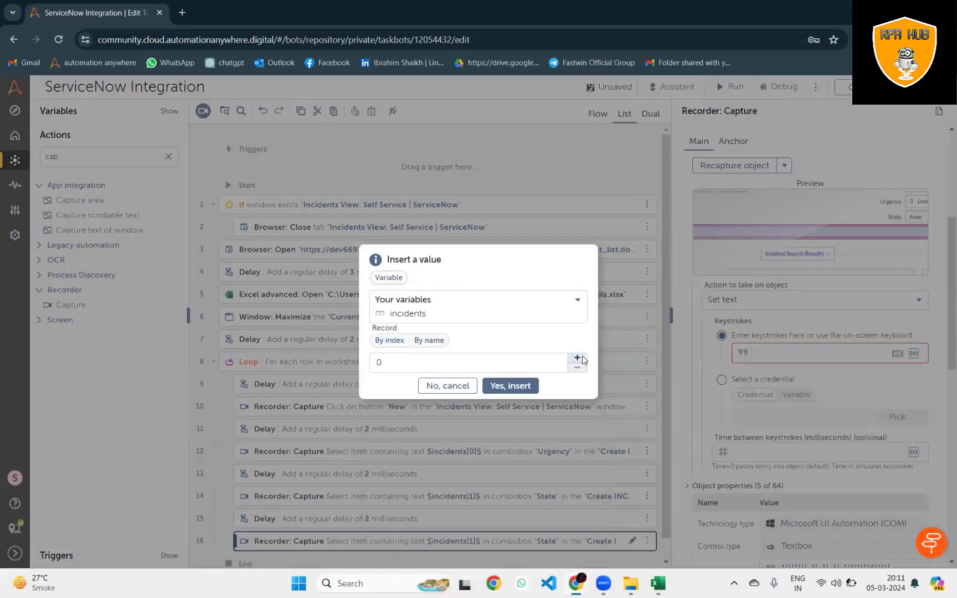
{"action": "left_click", "coordinate": [526, 386]}
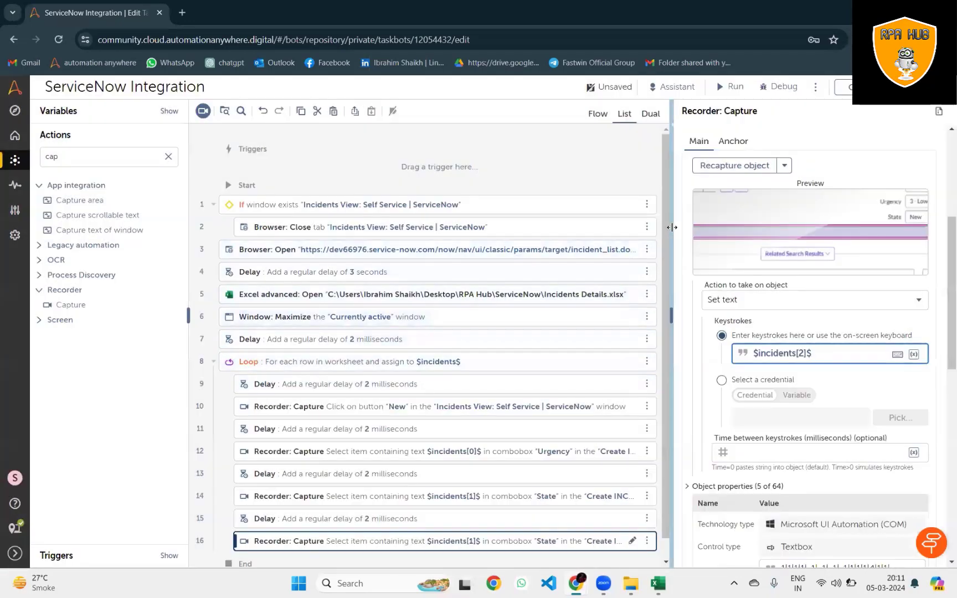
{"action": "left_click_drag", "start_coordinate": [666, 231], "coordinate": [659, 347]}
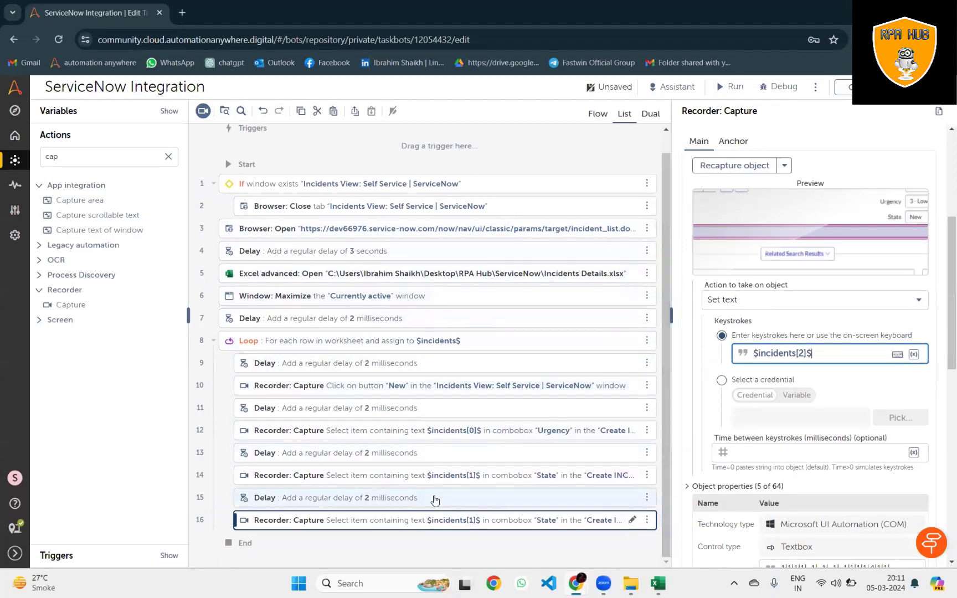
{"action": "left_click", "coordinate": [434, 498]}
Duplicate the Delay and capture steps, recapturing the copy as a Click on Submit.
{"action": "left_click", "coordinate": [458, 522], "text": "ctrl"}
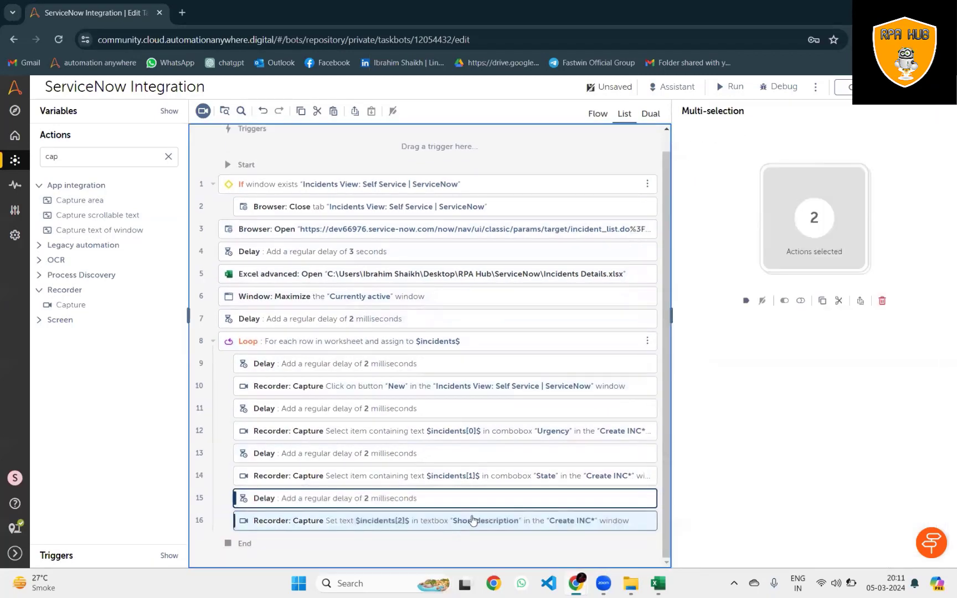
{"action": "left_click", "coordinate": [822, 300]}
{"action": "left_click", "coordinate": [480, 517]}
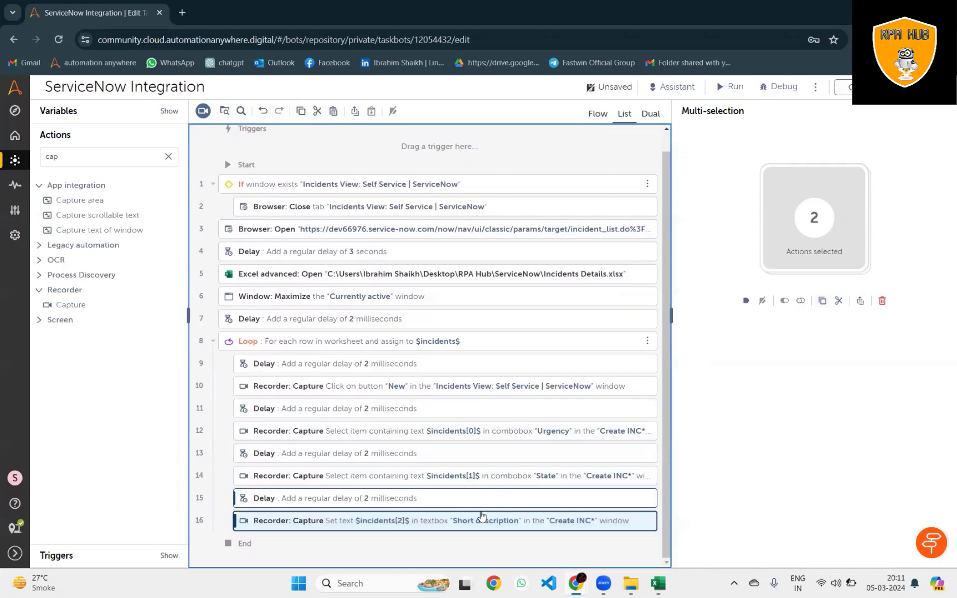
{"action": "key", "text": "ctrl+v"}
{"action": "scroll", "coordinate": [568, 524], "scroll_direction": "down", "scroll_amount": 1}
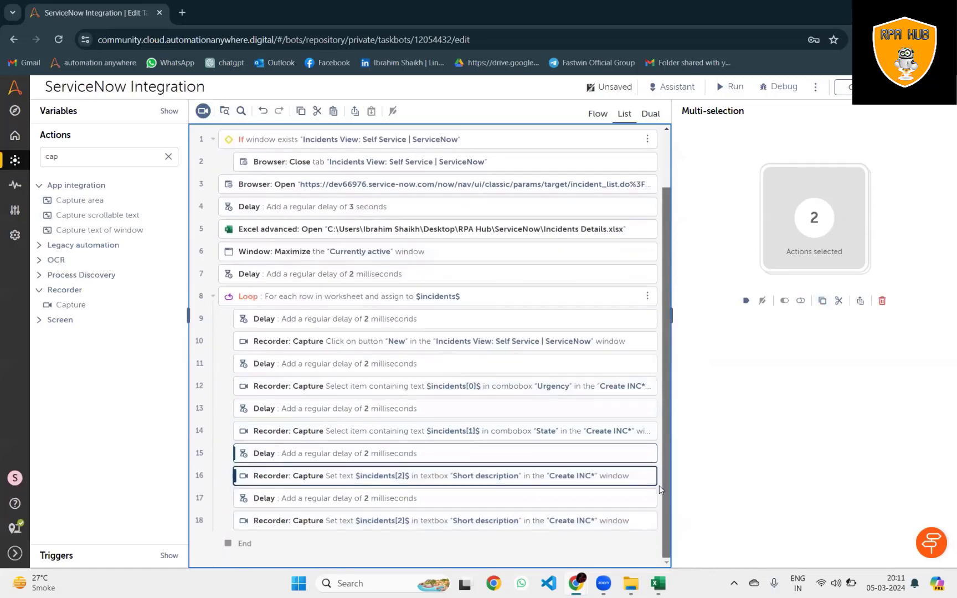
{"action": "left_click", "coordinate": [523, 527]}
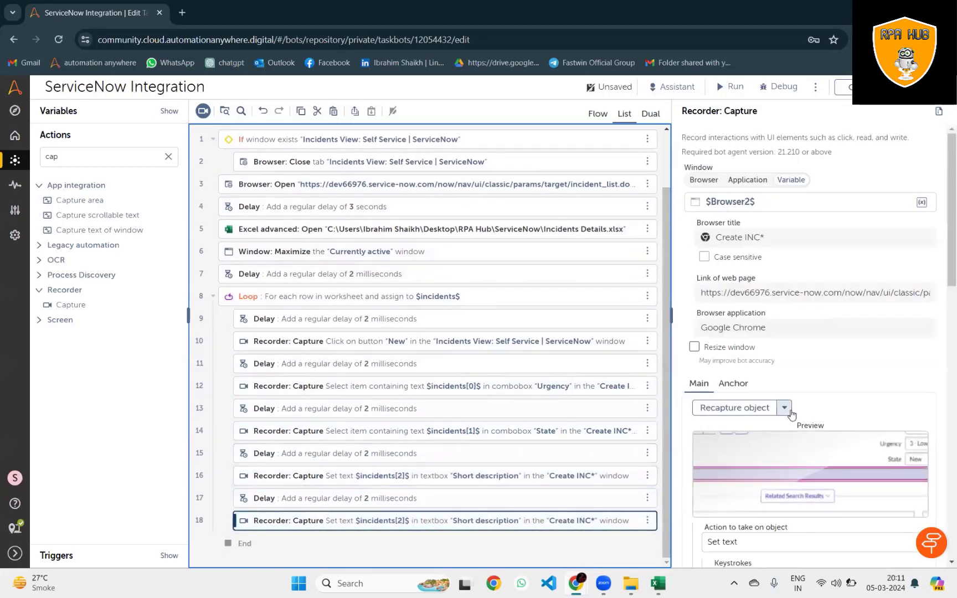
{"action": "left_click", "coordinate": [734, 408]}
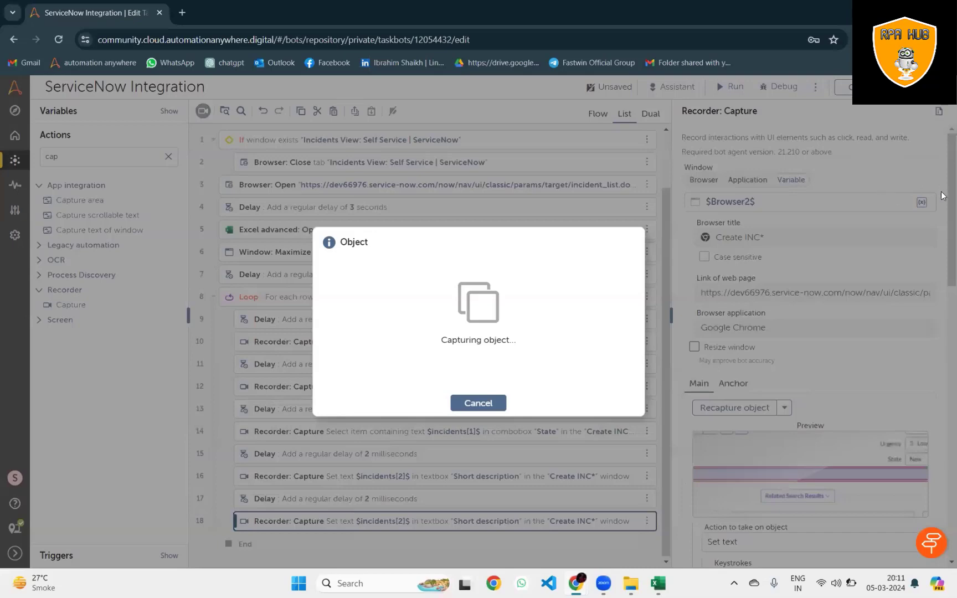
{"action": "scroll", "coordinate": [942, 197], "scroll_direction": "down", "scroll_amount": 3}
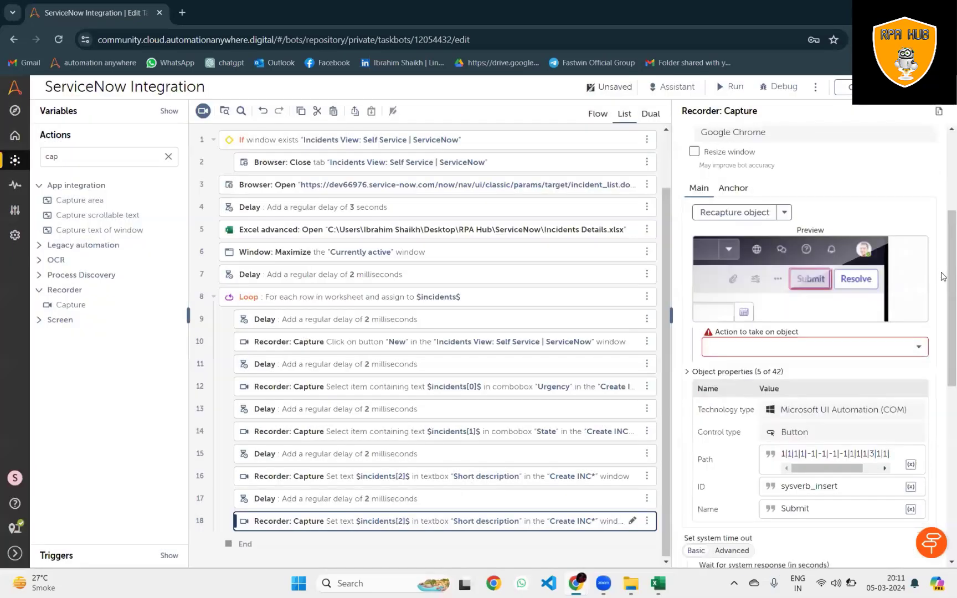
{"action": "left_click", "coordinate": [813, 347]}
{"action": "left_click", "coordinate": [773, 412]}
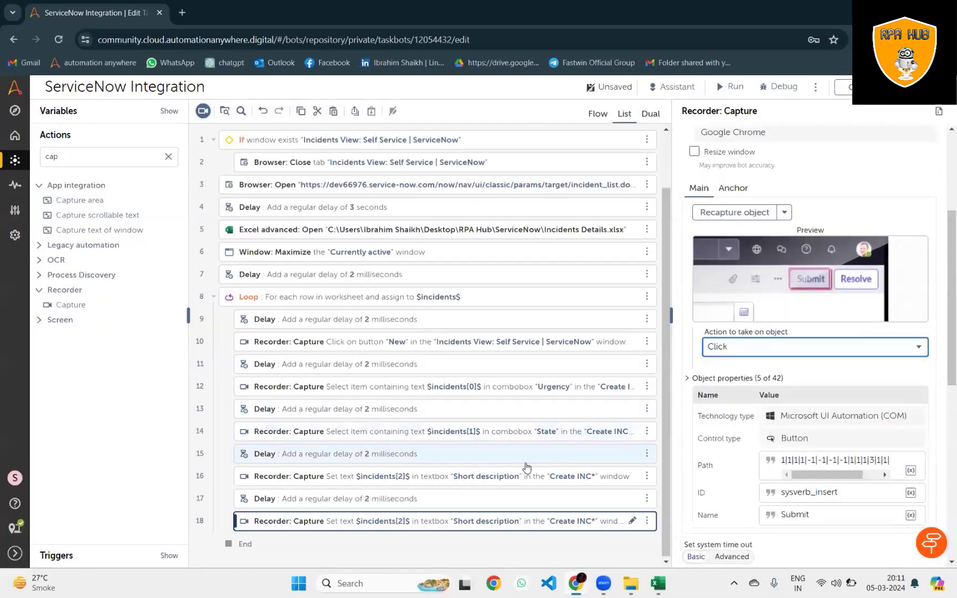
Add a 5-millisecond Delay after the Submit step, then save and run the bot.
{"action": "left_click", "coordinate": [457, 500]}
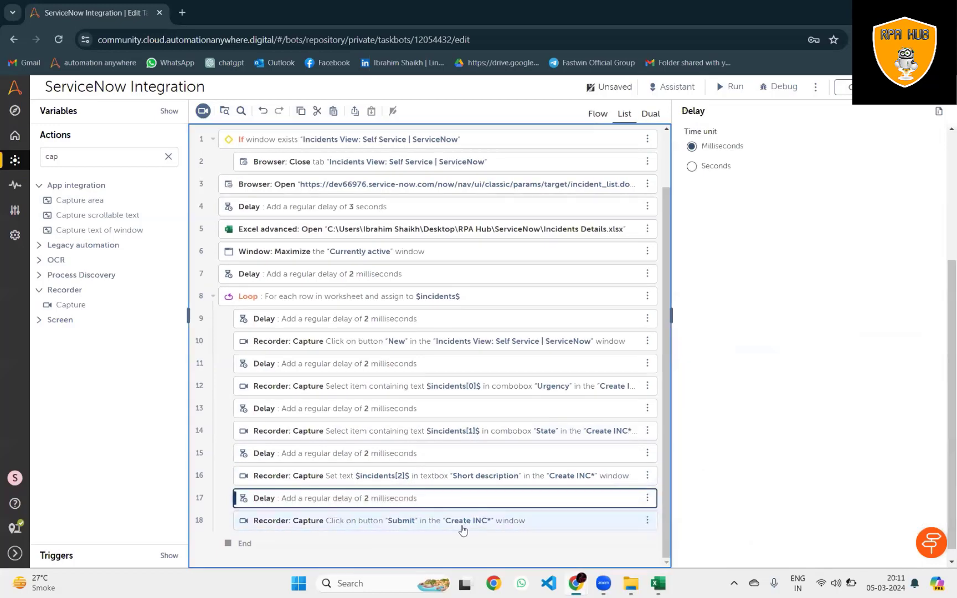
{"action": "left_click", "coordinate": [462, 523]}
{"action": "key", "text": "ctrl+v"}
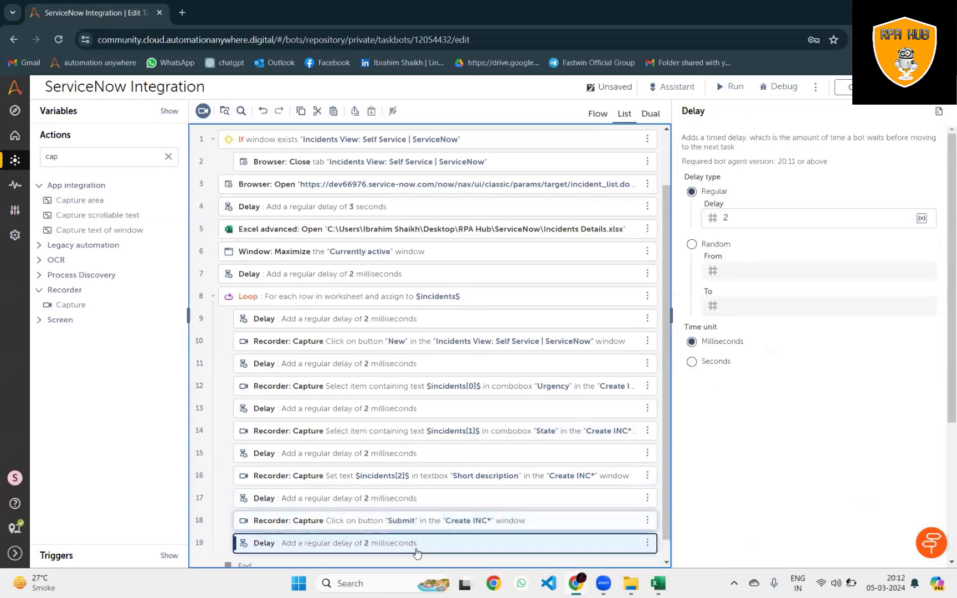
{"action": "left_click_drag", "start_coordinate": [734, 218], "coordinate": [704, 219]}
{"action": "type", "text": "5"}
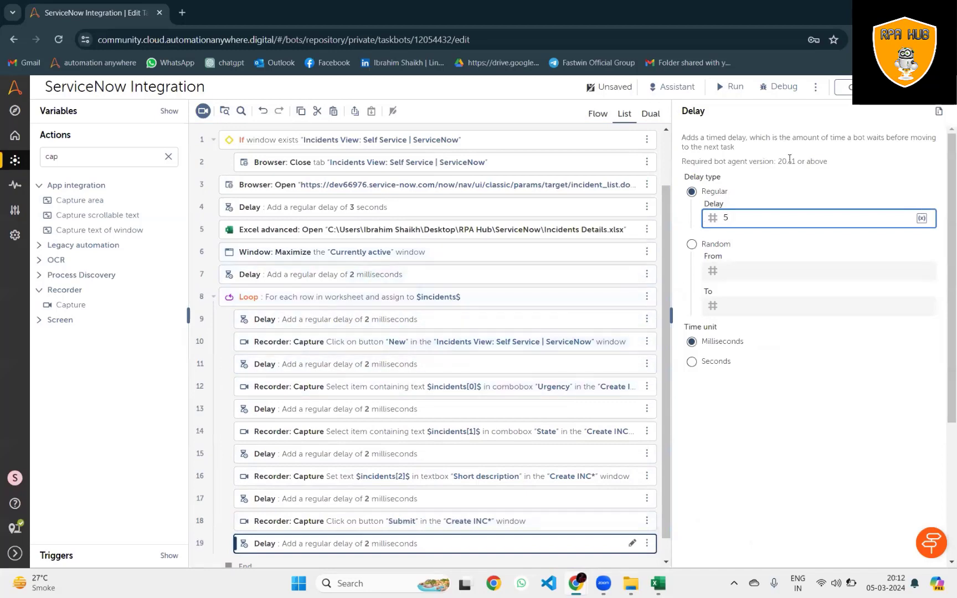
{"action": "left_click", "coordinate": [729, 86]}
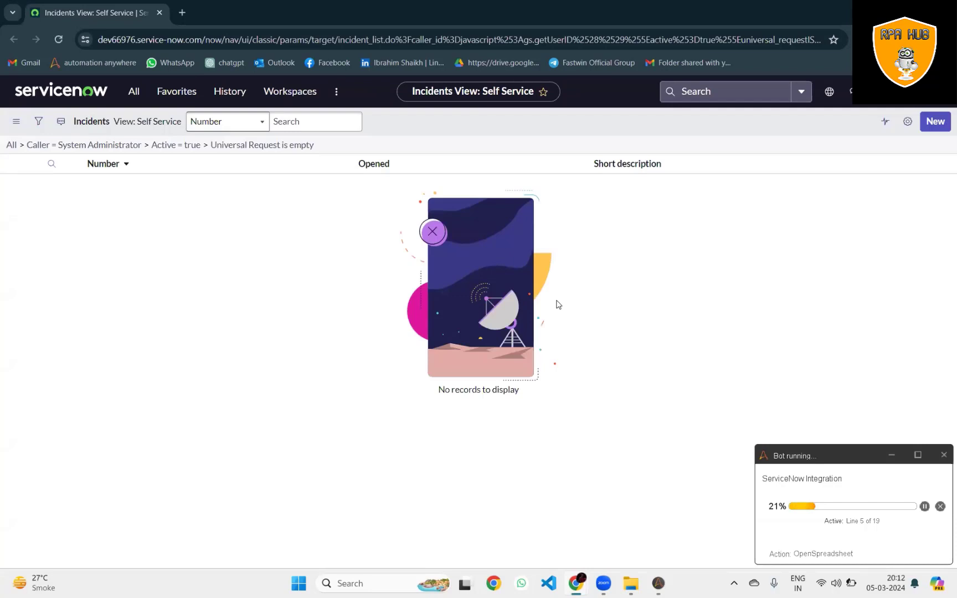
Watch the bot open a new incident form, then return to the editor's line 12 error.
{"action": "left_click", "coordinate": [928, 128]}
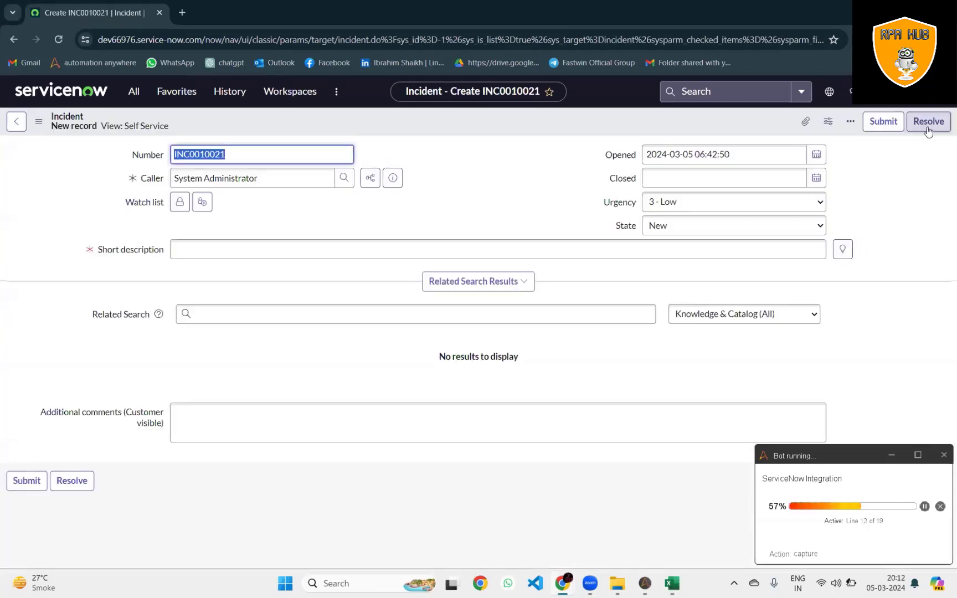
{"action": "left_click", "coordinate": [735, 206]}
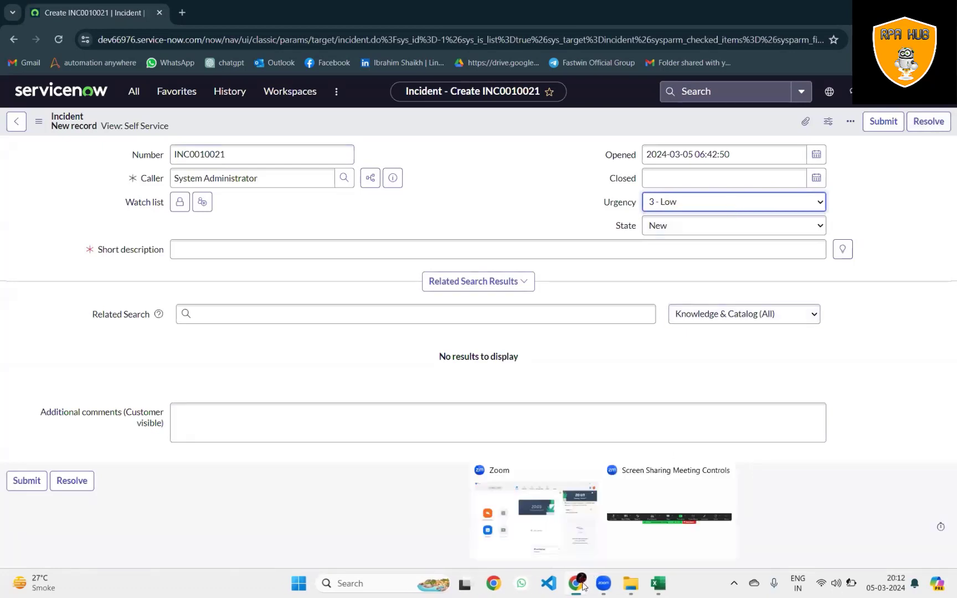
{"action": "left_click", "coordinate": [529, 521]}
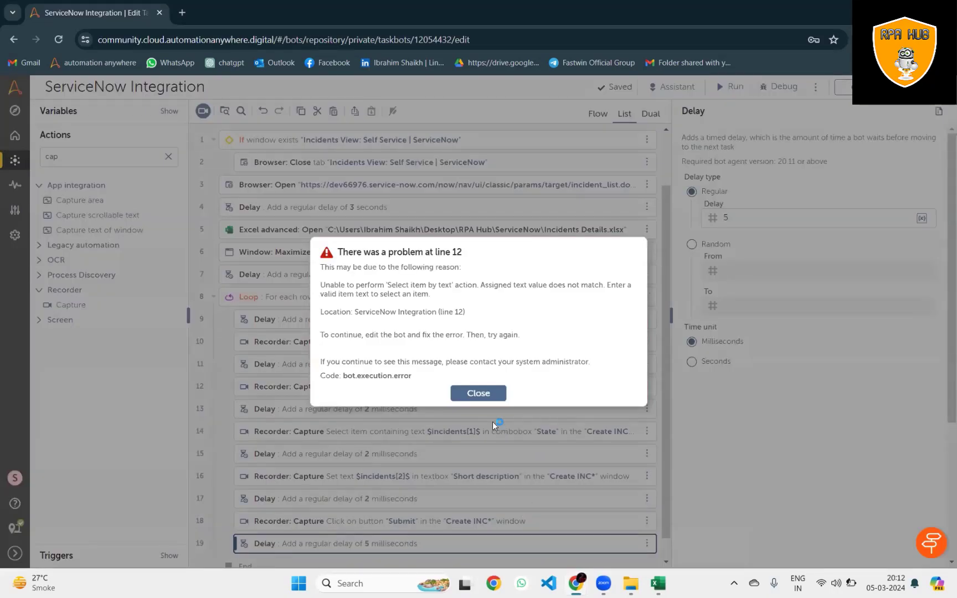
Close the 'There was a problem at line 12' error dialog.
{"action": "left_click", "coordinate": [479, 394]}
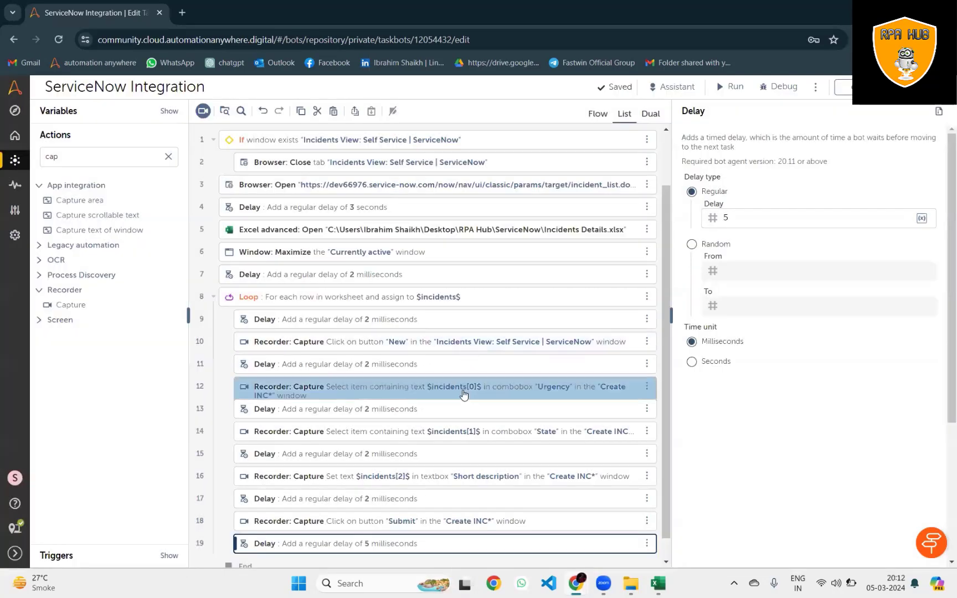
Change the Urgency step to Select item by index using $incidents[0]$.
{"action": "left_click", "coordinate": [467, 389]}
{"action": "scroll", "coordinate": [944, 213], "scroll_direction": "down", "scroll_amount": 3}
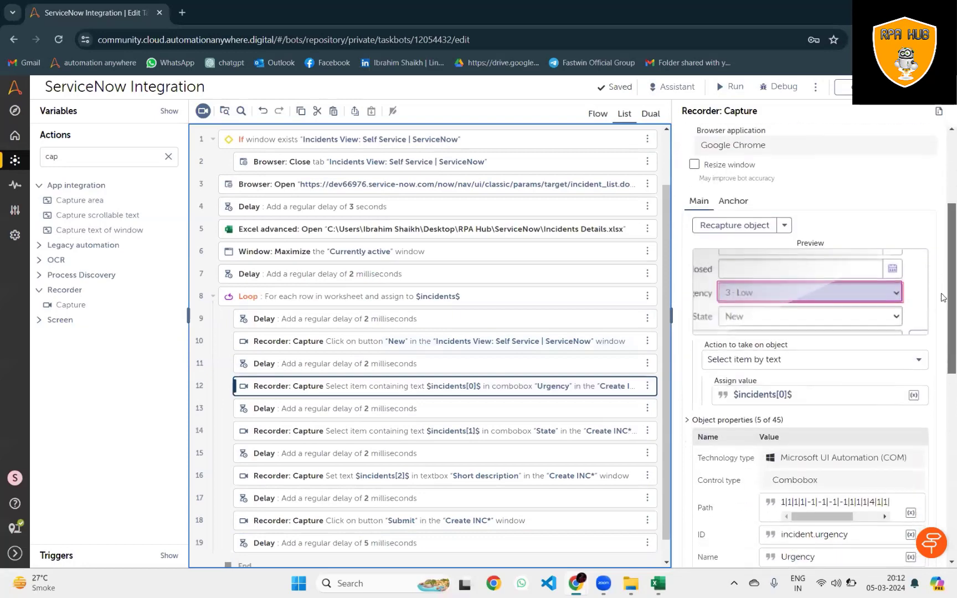
{"action": "left_click", "coordinate": [777, 303]}
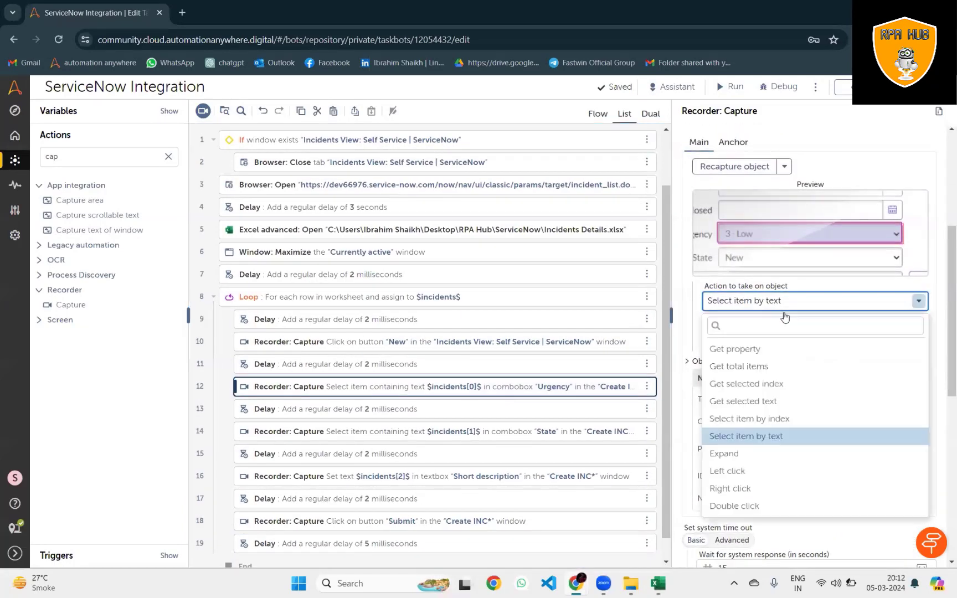
{"action": "left_click", "coordinate": [770, 420]}
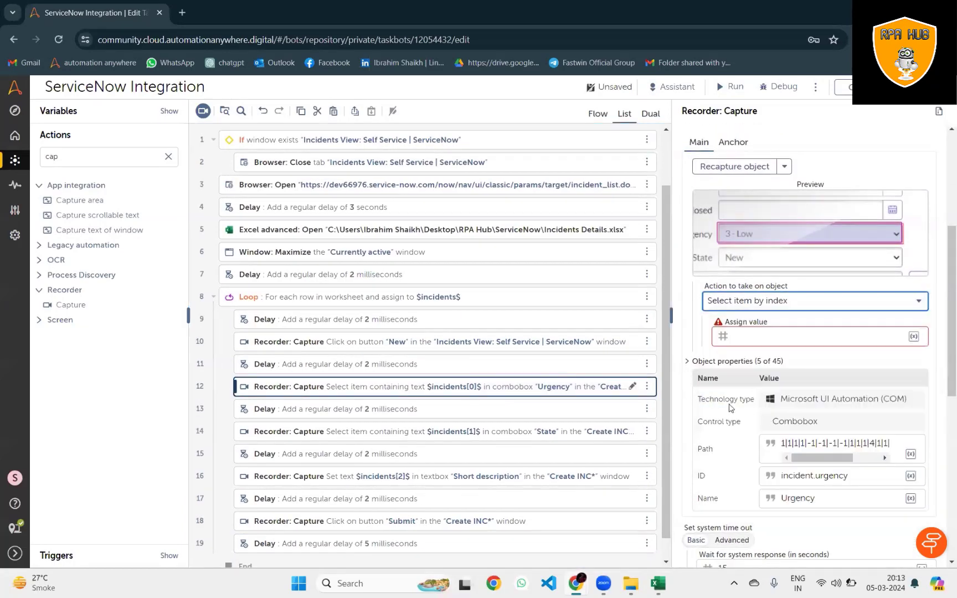
{"action": "left_click", "coordinate": [913, 336]}
{"action": "left_click", "coordinate": [572, 334]}
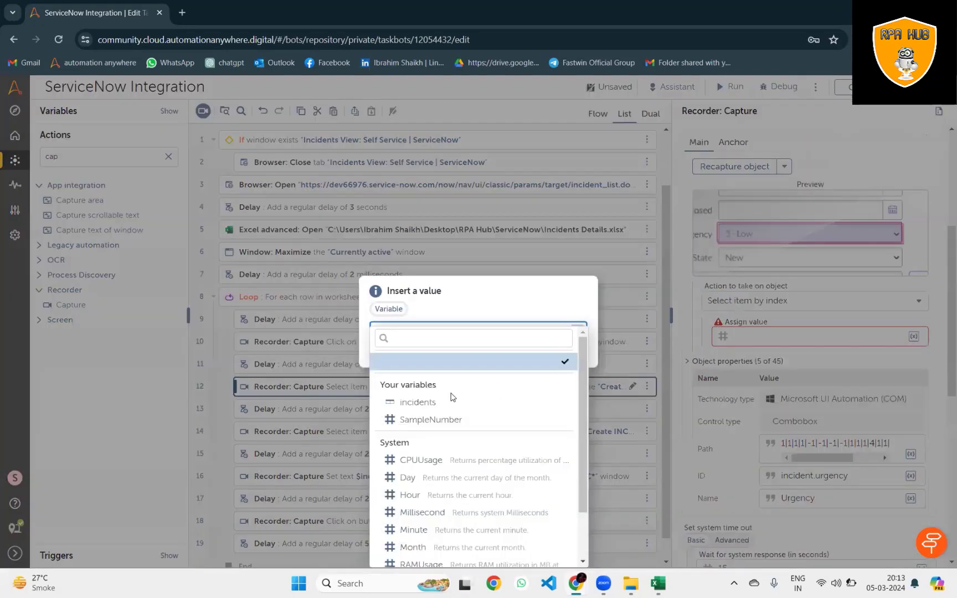
{"action": "left_click", "coordinate": [435, 398]}
{"action": "left_click", "coordinate": [509, 386]}
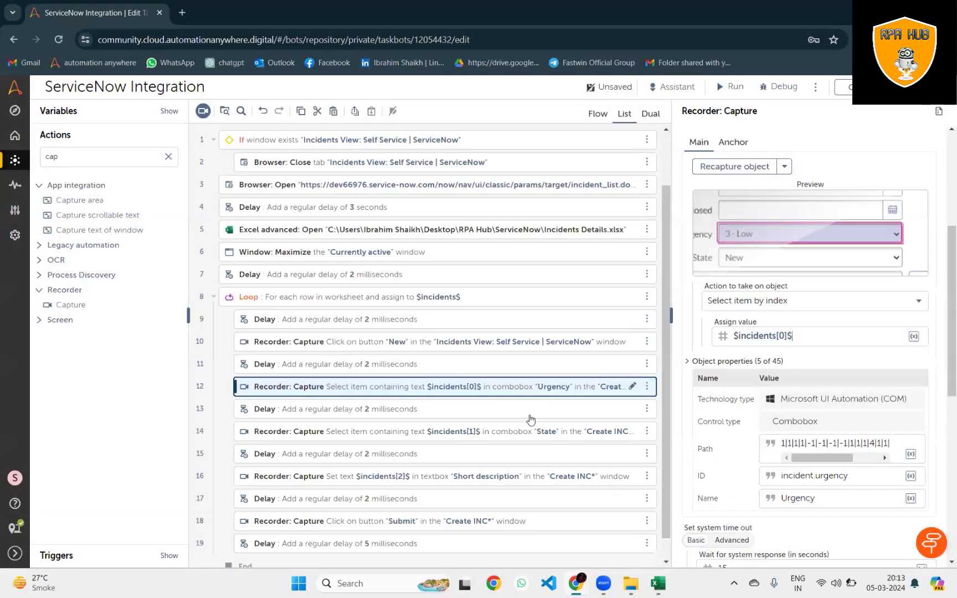
Rework the State step's action, switching it to an index-based choice with a variable.
{"action": "left_click", "coordinate": [527, 430]}
{"action": "left_click", "coordinate": [808, 301]}
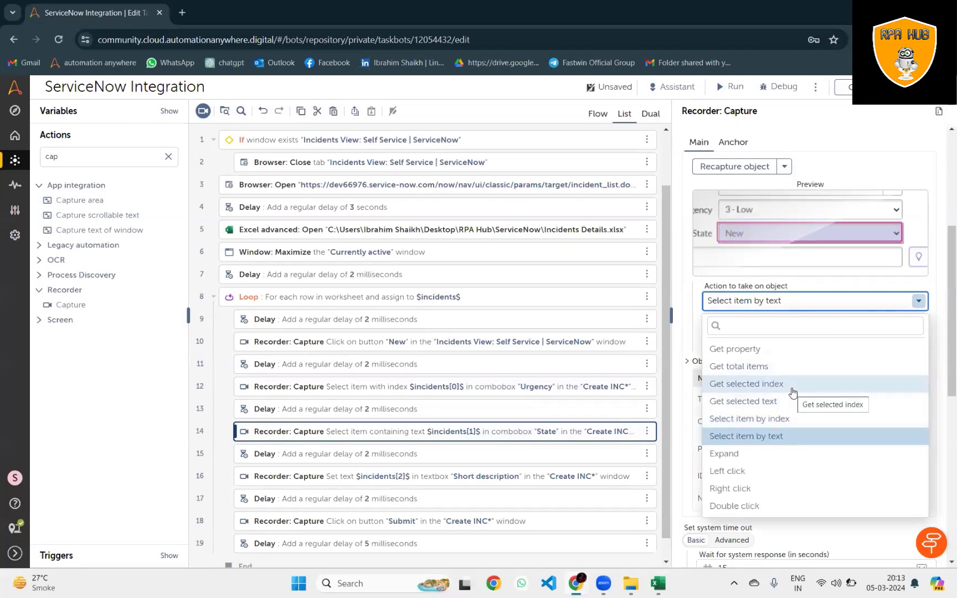
{"action": "left_click", "coordinate": [782, 419]}
{"action": "left_click", "coordinate": [913, 338]}
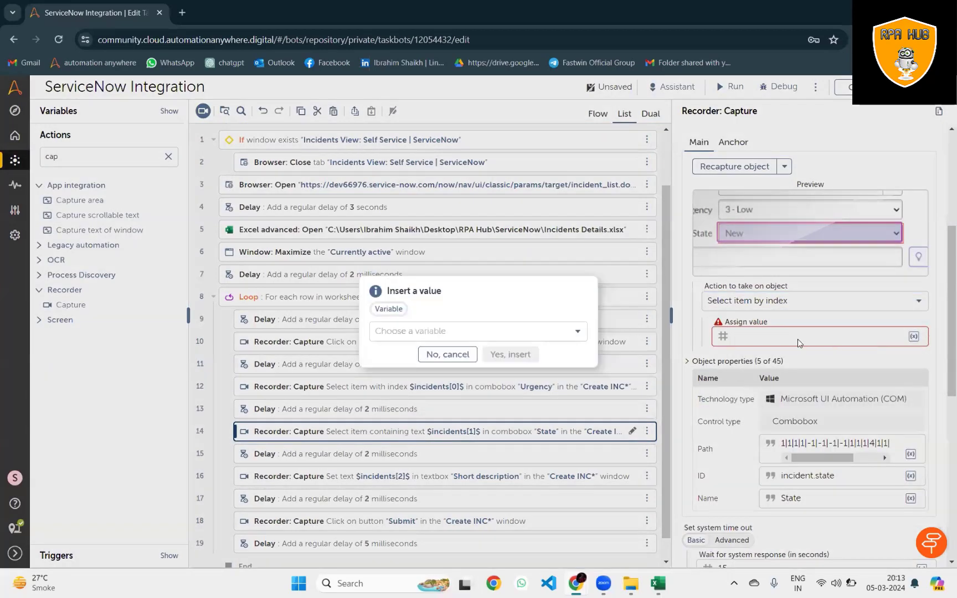
{"action": "left_click", "coordinate": [742, 457]}
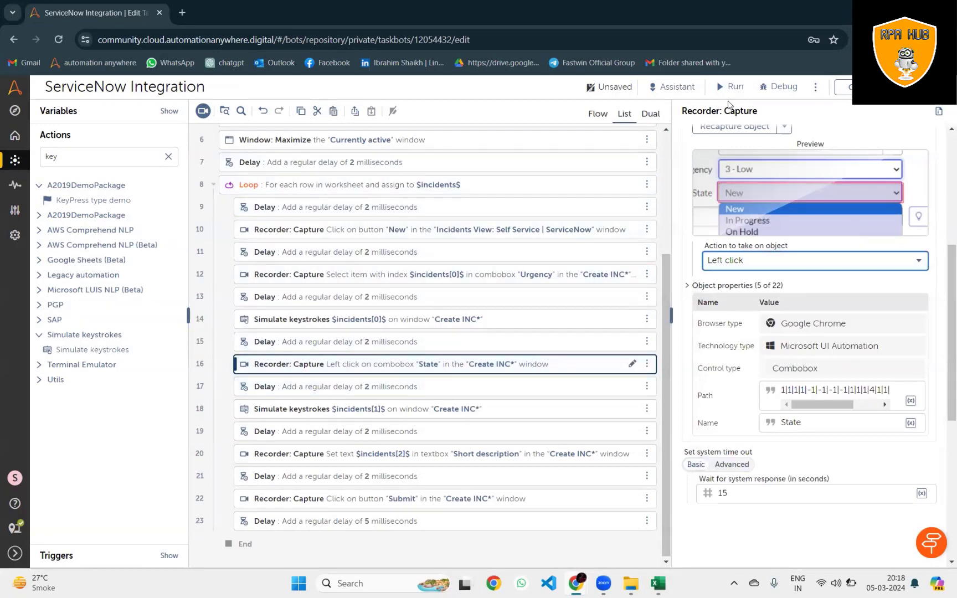
Run the updated ServiceNow Integration bot and bring the ServiceNow Chrome window into view.
{"action": "left_click", "coordinate": [730, 91]}
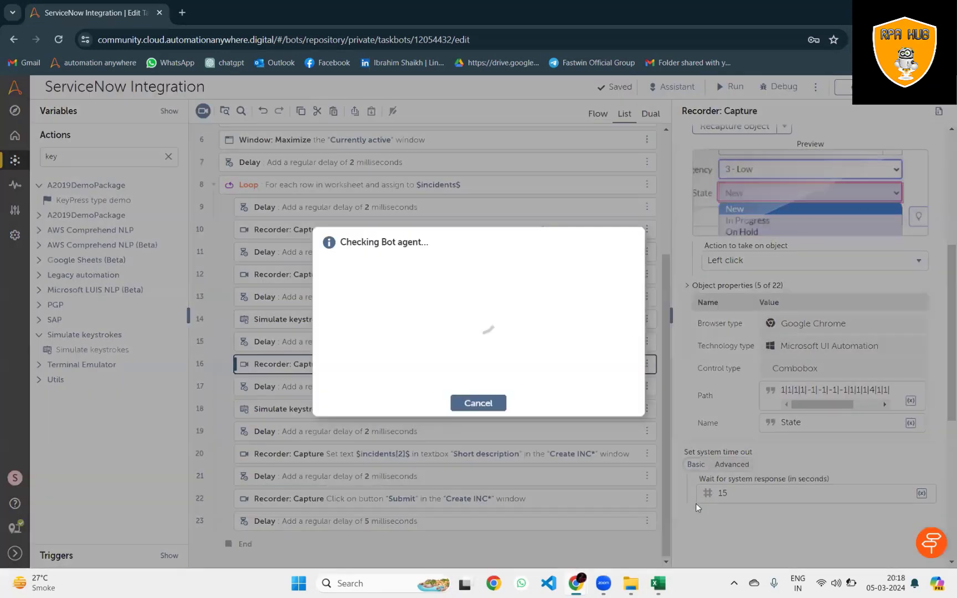
{"action": "left_click", "coordinate": [660, 584]}
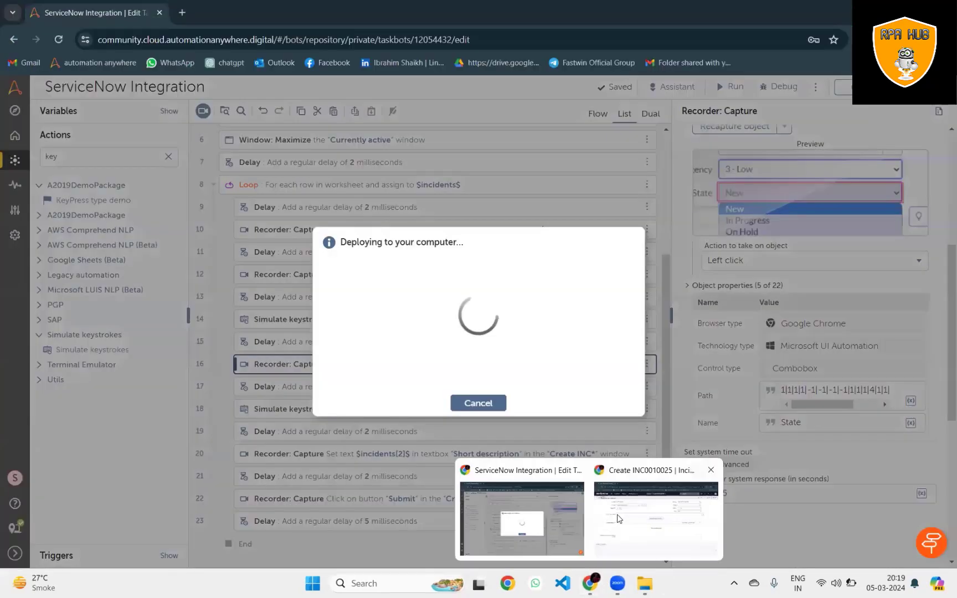
{"action": "mouse_move", "coordinate": [493, 583]}
{"action": "left_click", "coordinate": [656, 505]}
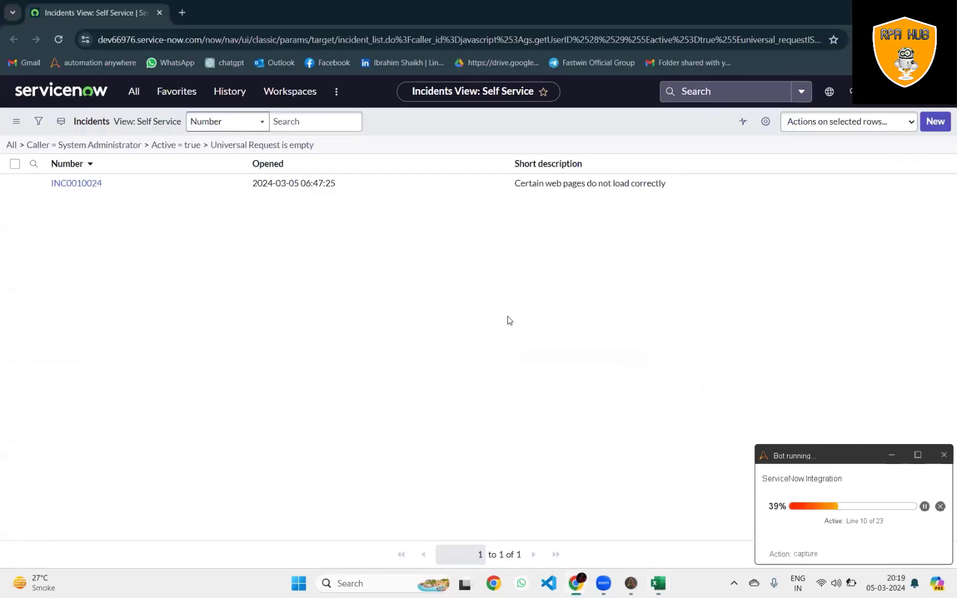
Create the first incident with Medium urgency and its state chosen.
{"action": "left_click", "coordinate": [934, 121]}
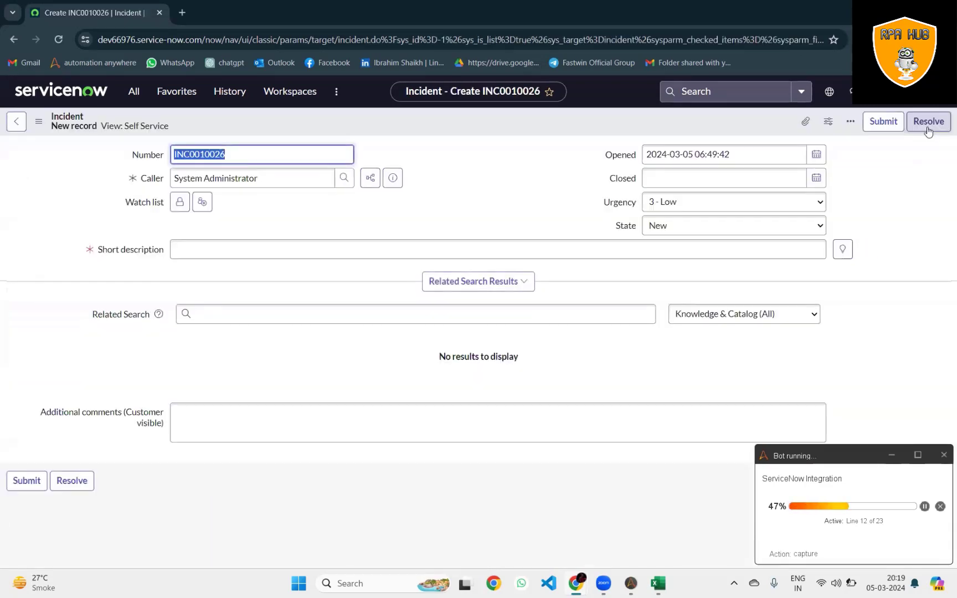
{"action": "key", "text": "alt+Down"}
{"action": "key", "text": "Return"}
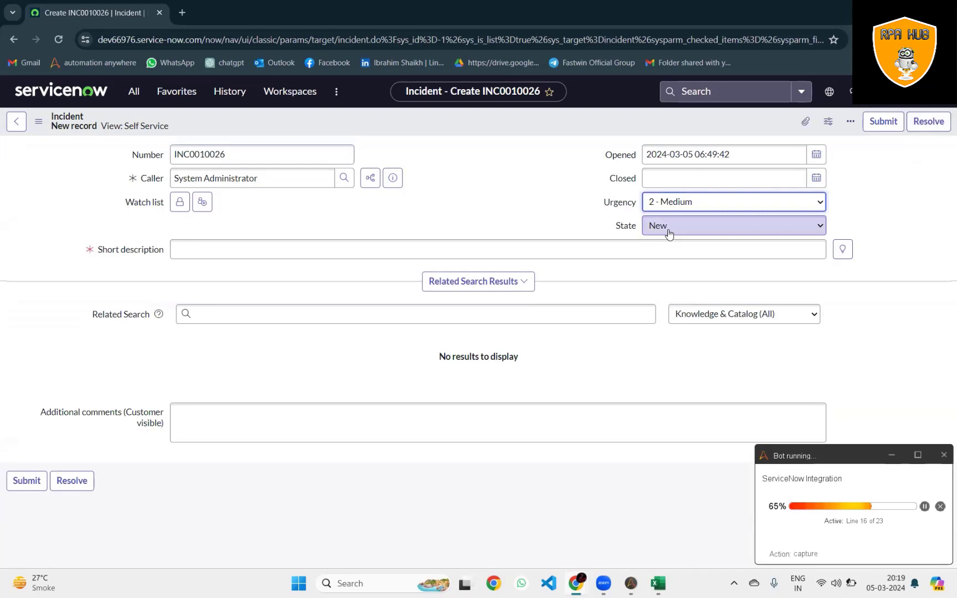
{"action": "left_click", "coordinate": [778, 225]}
{"action": "key", "text": "Return"}
{"action": "key", "text": "Tab"}
{"action": "type", "text": "Certain web pages do not load correctly"}
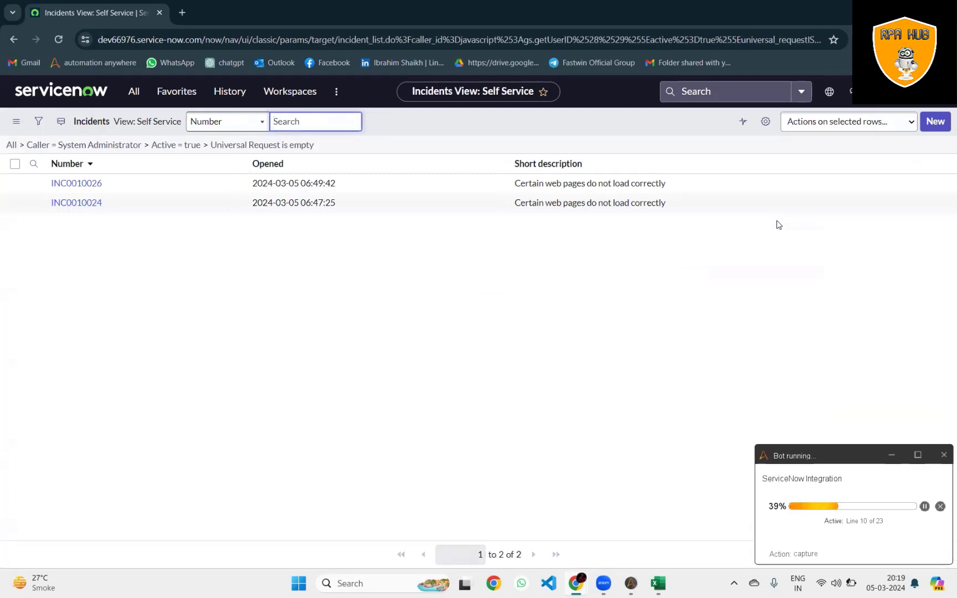
Create and submit a second incident with state In Progress.
{"action": "left_click", "coordinate": [930, 124]}
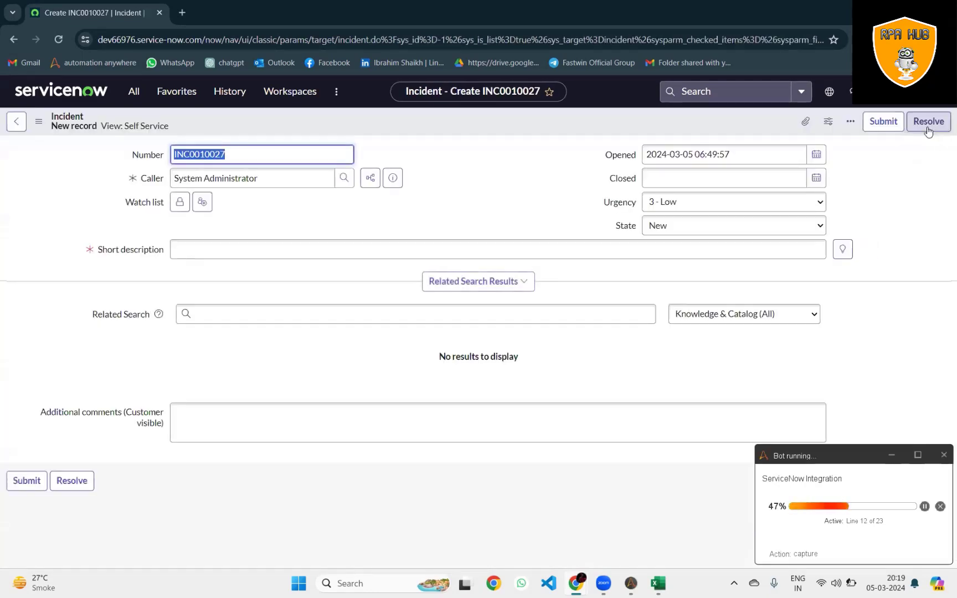
{"action": "left_click", "coordinate": [735, 207]}
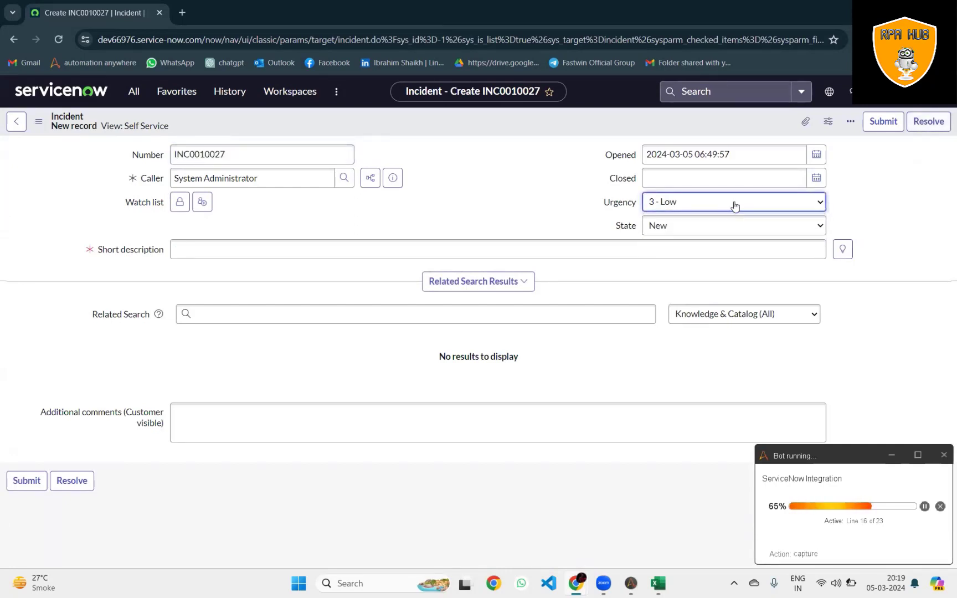
{"action": "left_click", "coordinate": [778, 227]}
{"action": "key", "text": "Down"}
{"action": "key", "text": "Return"}
{"action": "type", "text": "Store web pages still not loading properly"}
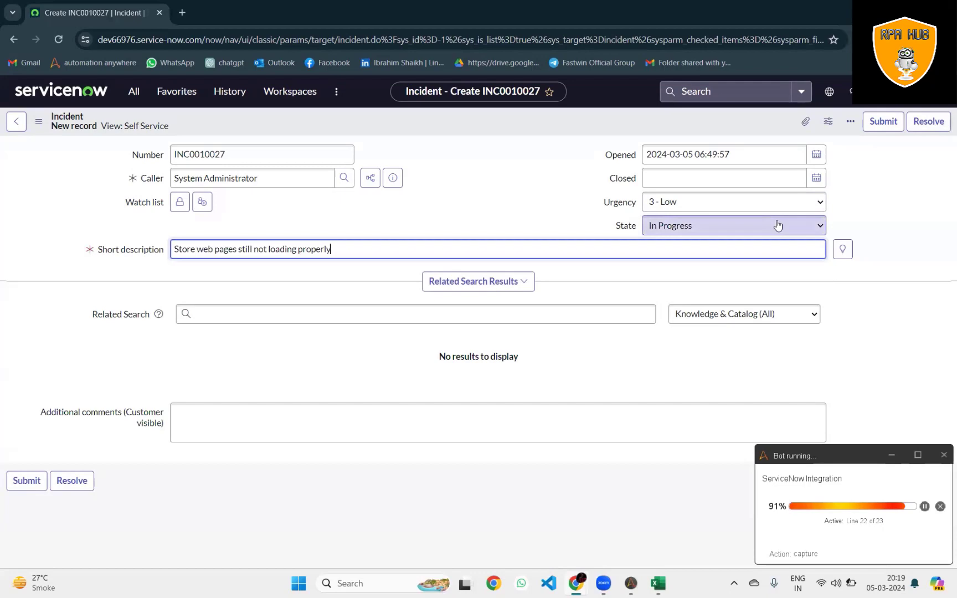
{"action": "key", "text": "Return"}
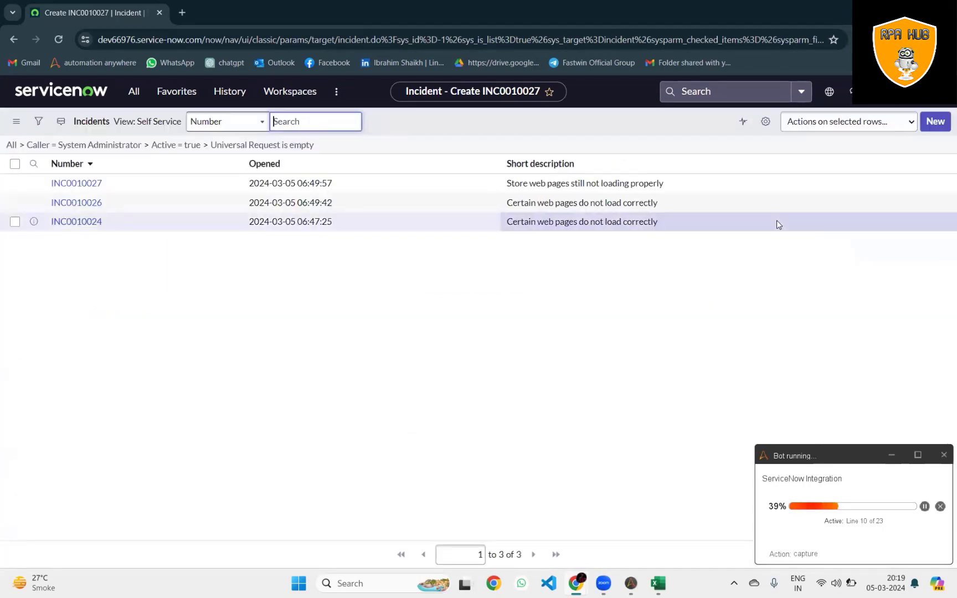
Create a third incident with High urgency and state Resolved.
{"action": "left_click", "coordinate": [928, 129]}
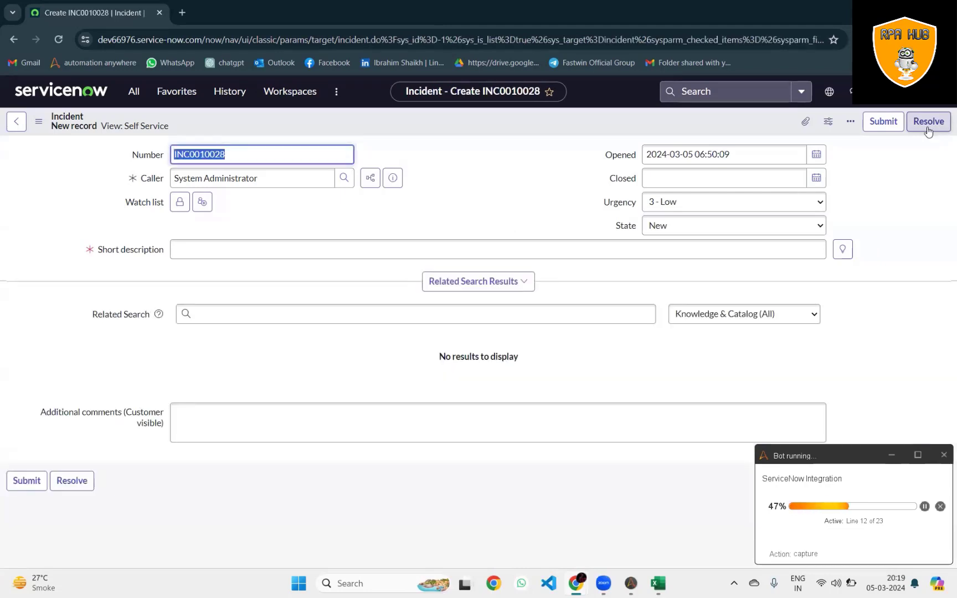
{"action": "key", "text": "Up"}
{"action": "key", "text": "Up"}
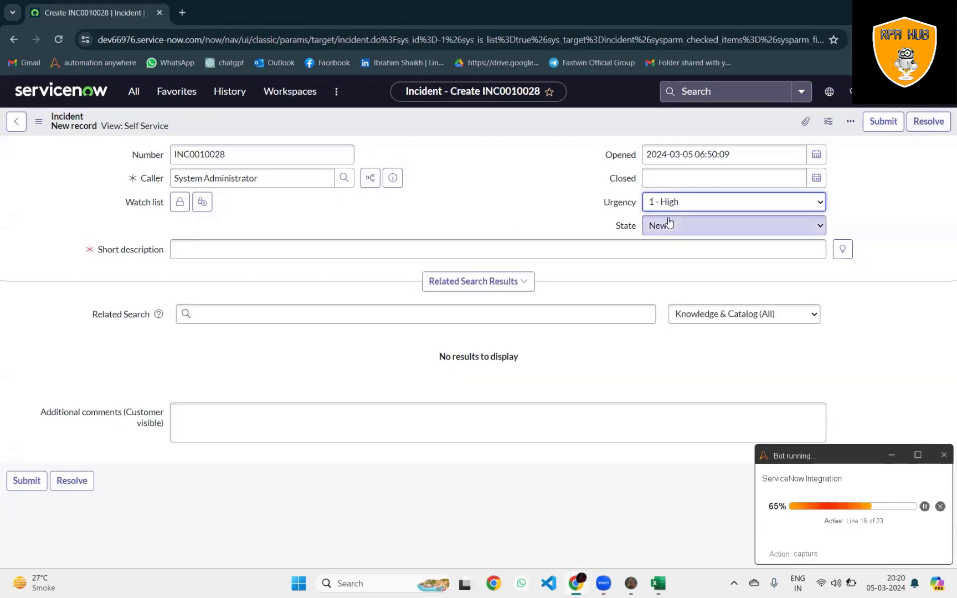
{"action": "left_click", "coordinate": [669, 222]}
{"action": "key", "text": "Down"}
{"action": "key", "text": "Down"}
{"action": "key", "text": "Down"}
{"action": "key", "text": "Return"}
{"action": "key", "text": "Tab"}
{"action": "type", "text": "Server Down"}
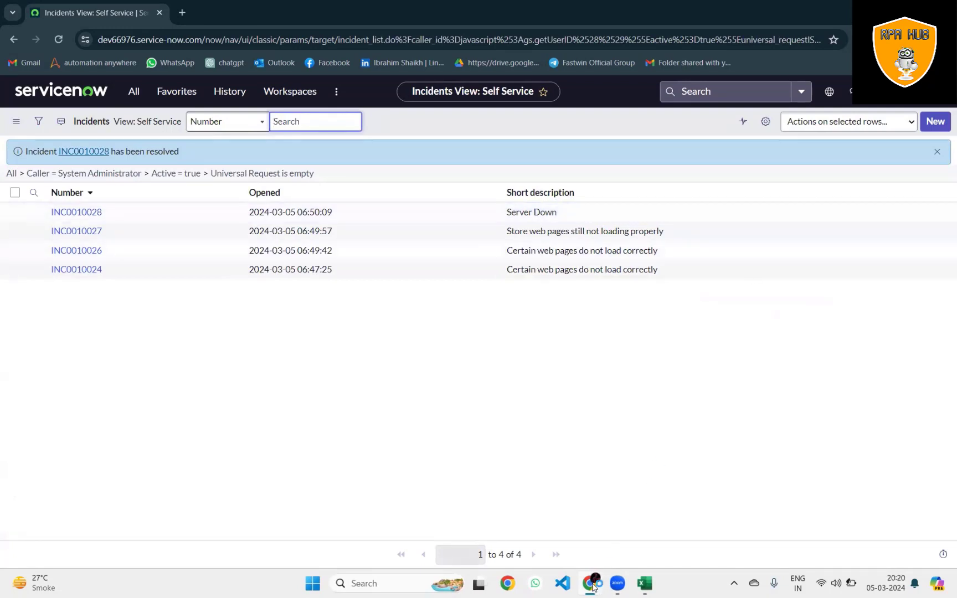
Dismiss the bot's success message and return to the ServiceNow incidents list.
{"action": "mouse_move", "coordinate": [590, 583]}
{"action": "left_click", "coordinate": [526, 515]}
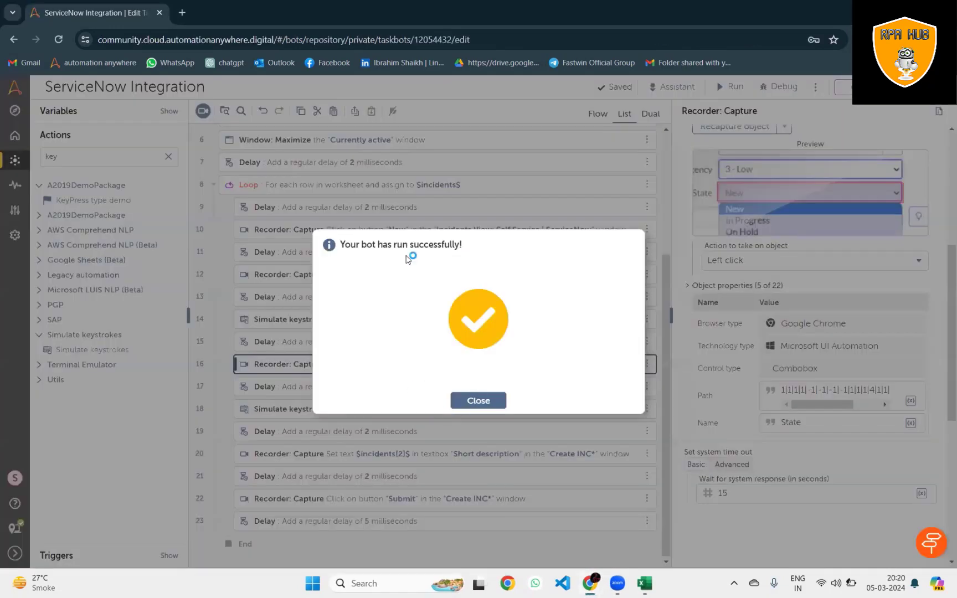
{"action": "left_click", "coordinate": [479, 400]}
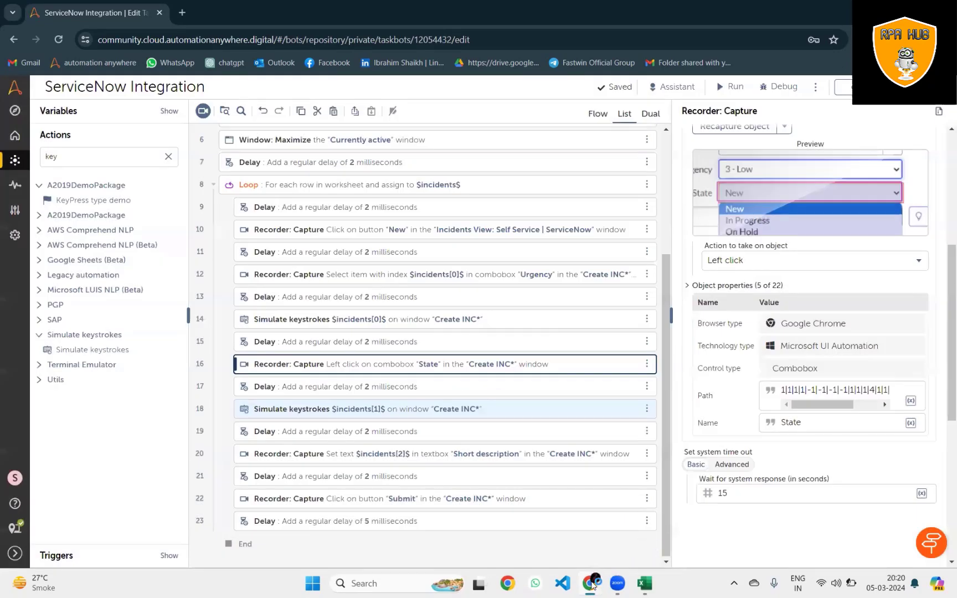
{"action": "left_click", "coordinate": [636, 520]}
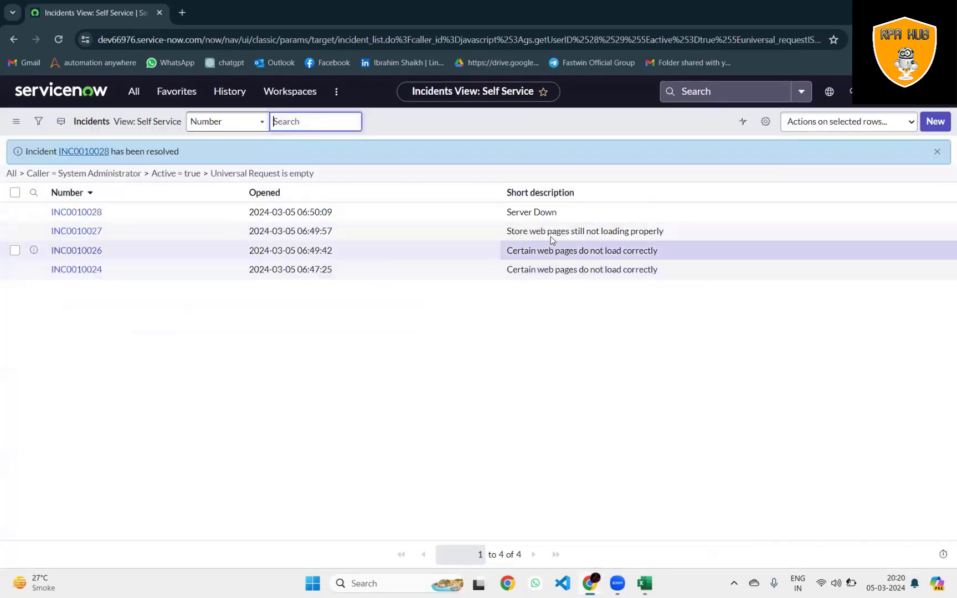
Open Server Down incident INC0010028, close it permanently, and return to the bot editor.
{"action": "left_click_drag", "start_coordinate": [502, 213], "coordinate": [615, 214]}
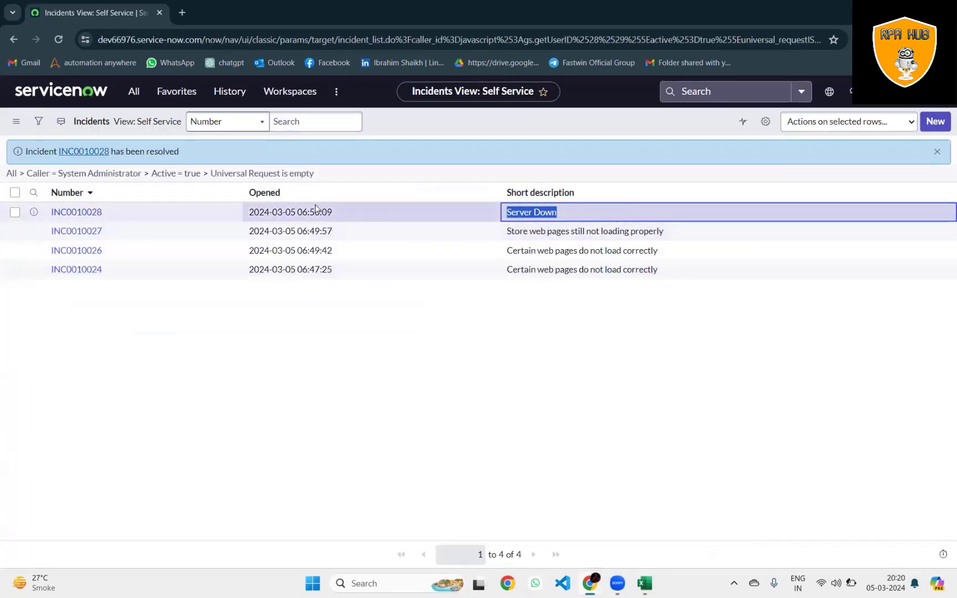
{"action": "left_click", "coordinate": [66, 215]}
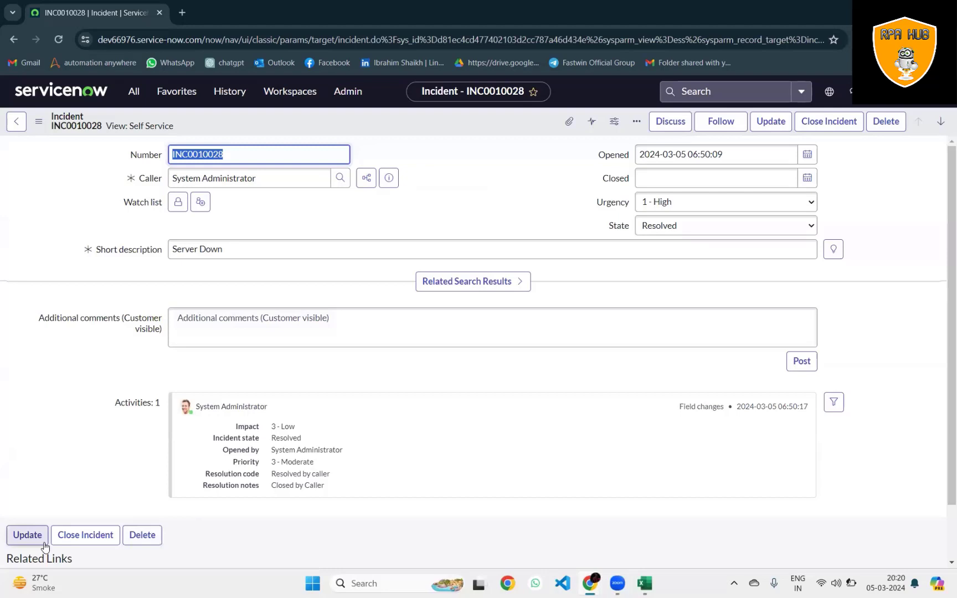
{"action": "left_click", "coordinate": [89, 536]}
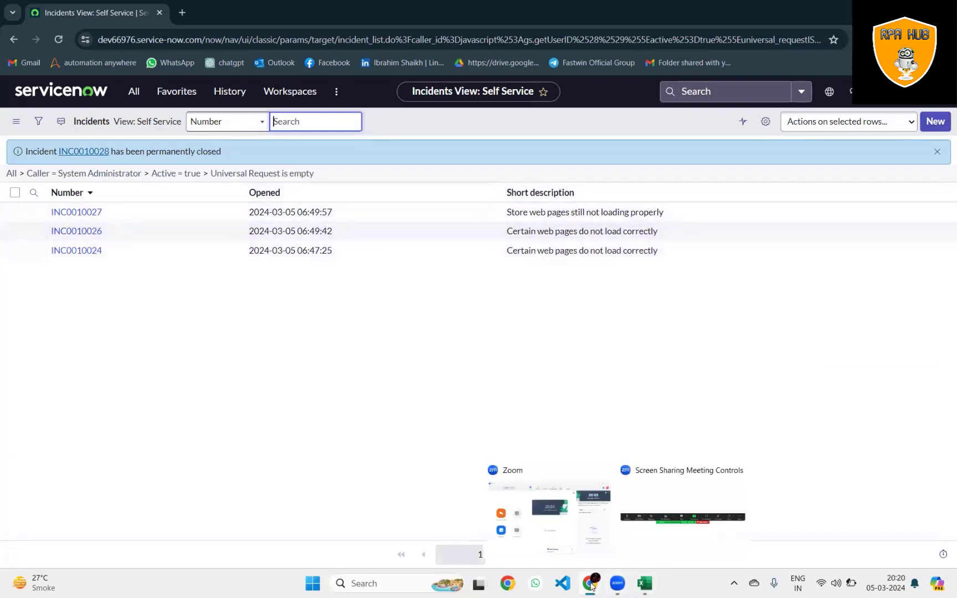
{"action": "left_click", "coordinate": [545, 536]}
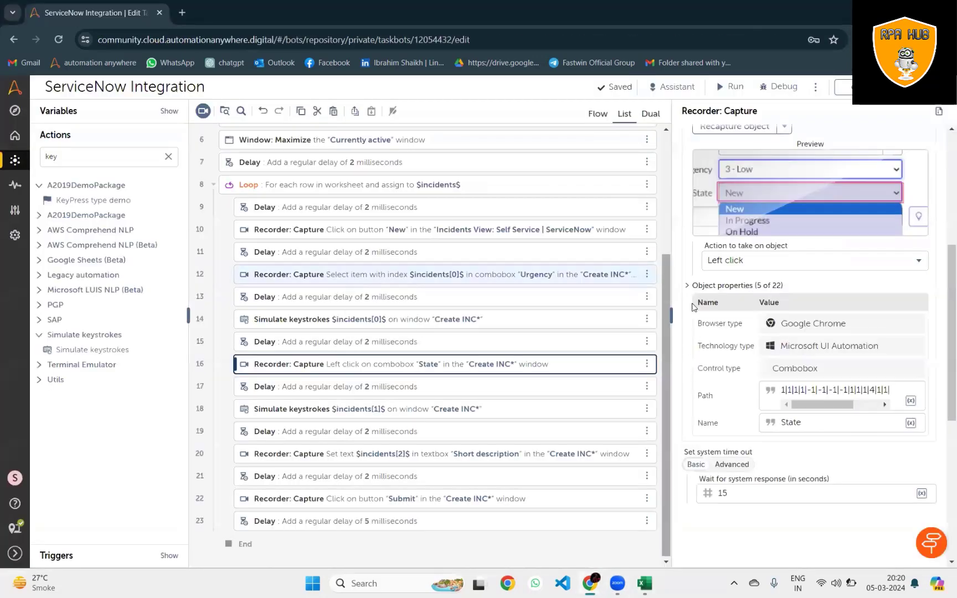
{"action": "left_click_drag", "start_coordinate": [666, 284], "coordinate": [671, 138]}
{"action": "scroll", "coordinate": [671, 138], "scroll_direction": "down", "scroll_amount": 5}
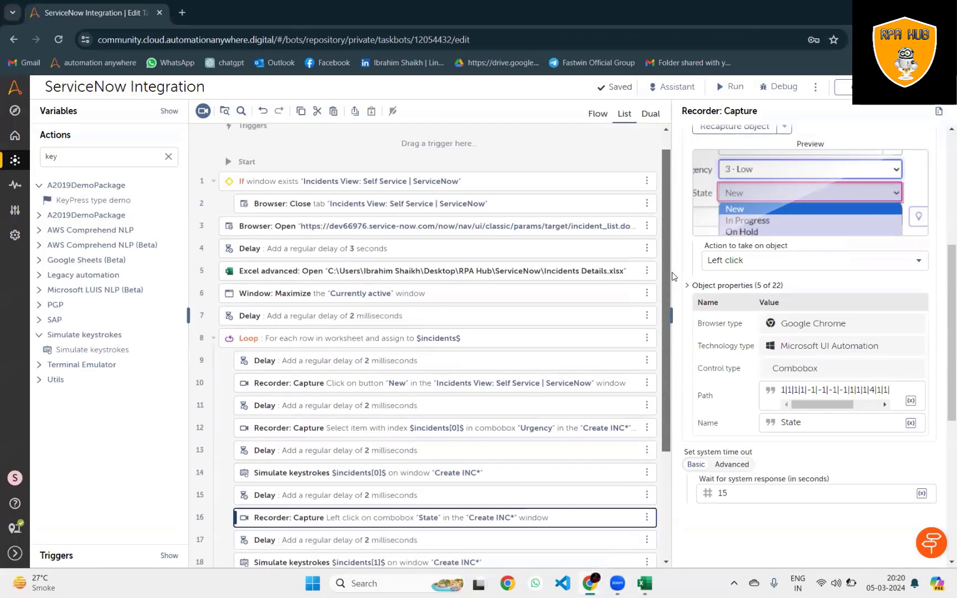
Add Excel advanced: Close after the loop with Save changes unchecked, and save the bot.
{"action": "left_click", "coordinate": [168, 156]}
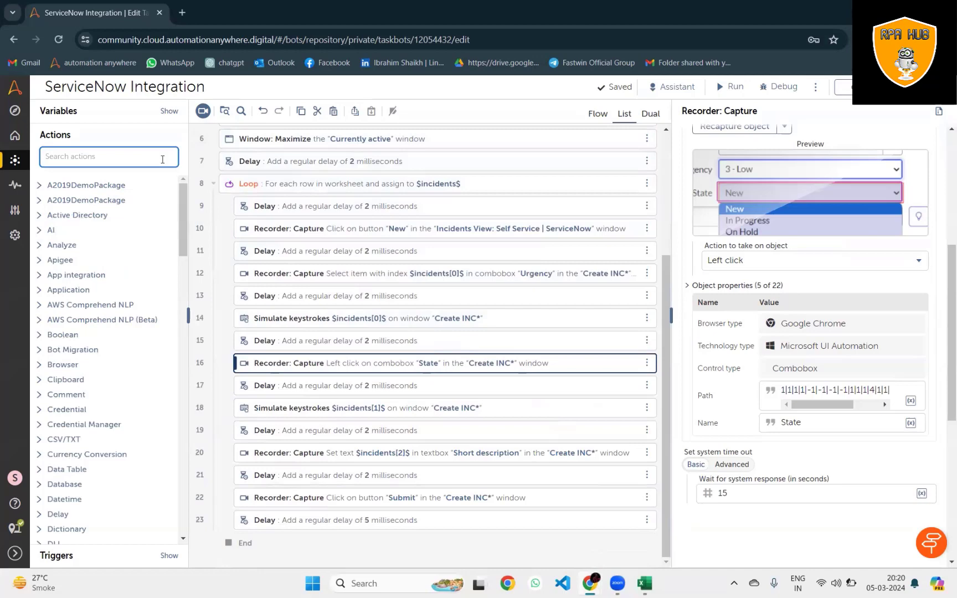
{"action": "type", "text": "close"}
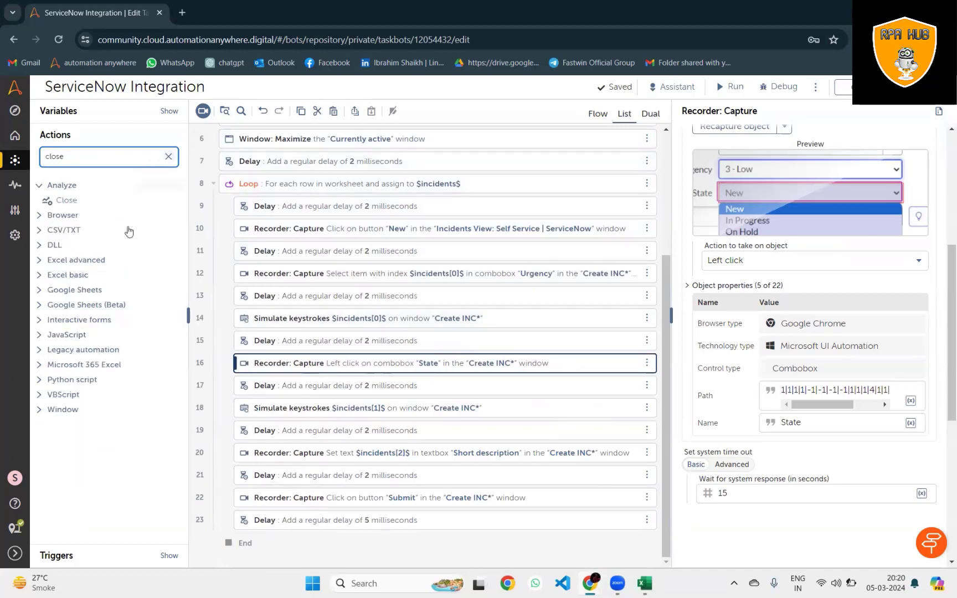
{"action": "left_click", "coordinate": [61, 260]}
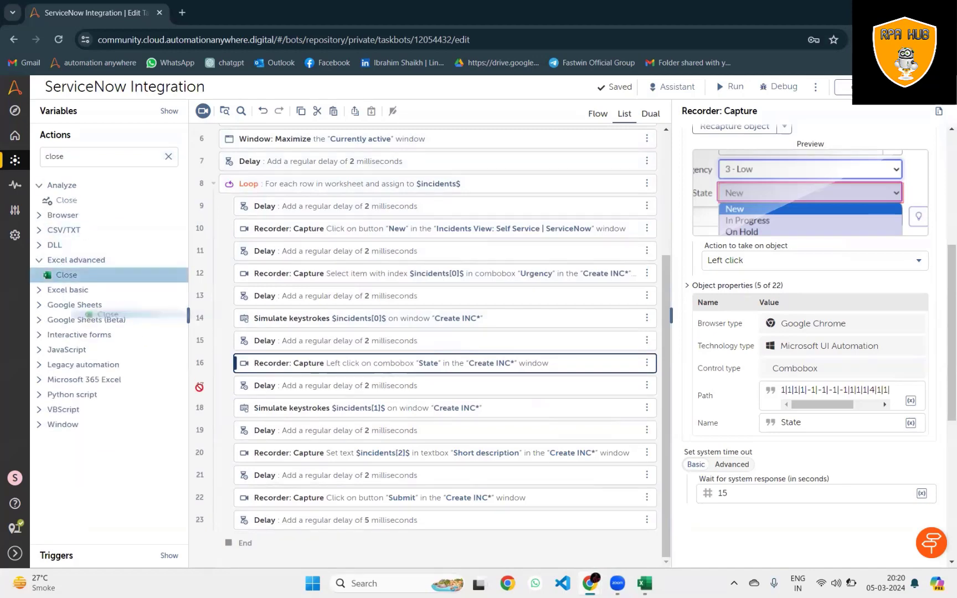
{"action": "left_click_drag", "start_coordinate": [65, 274], "coordinate": [216, 543]}
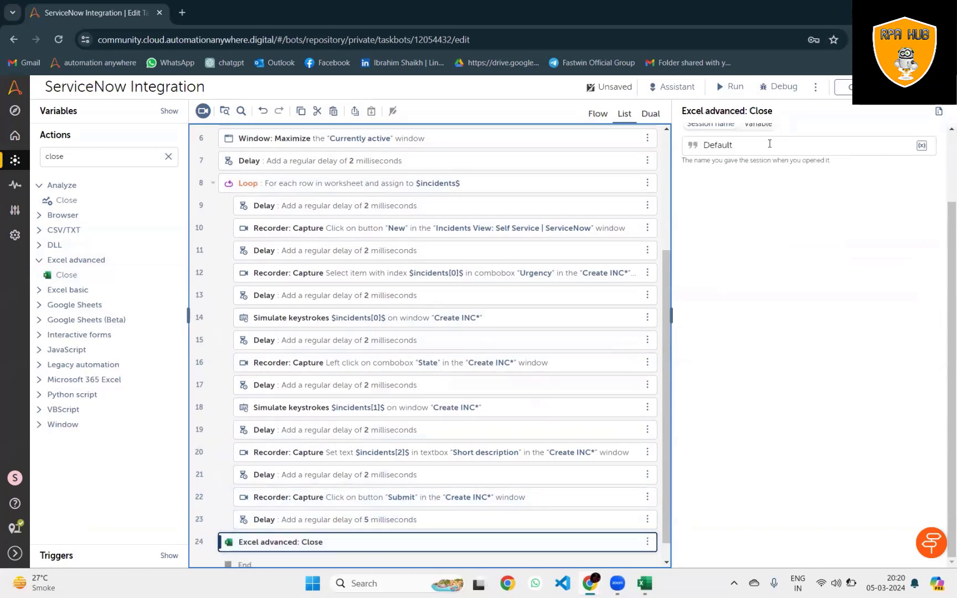
{"action": "scroll", "coordinate": [943, 262], "scroll_direction": "up", "scroll_amount": 2}
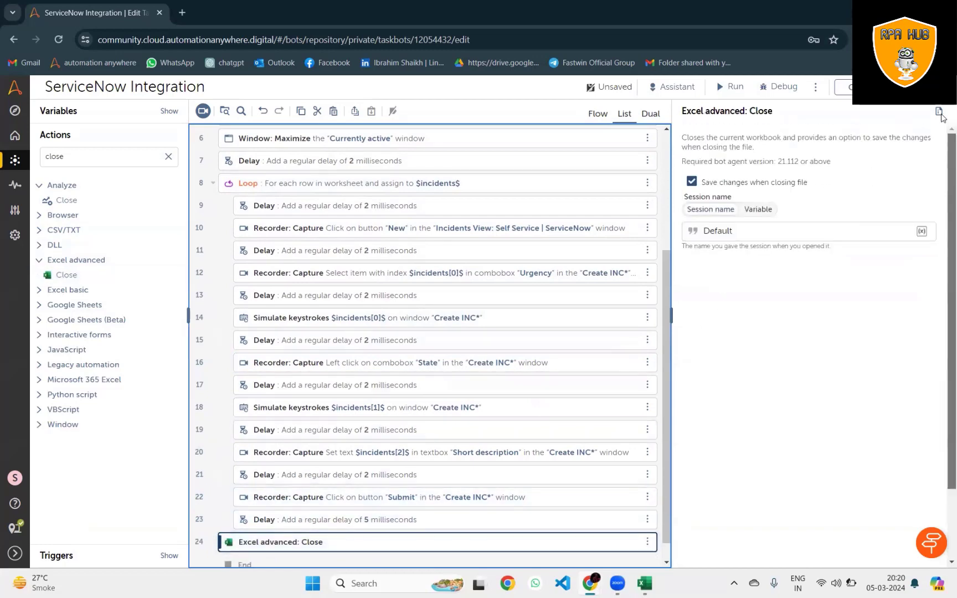
{"action": "left_click", "coordinate": [691, 183]}
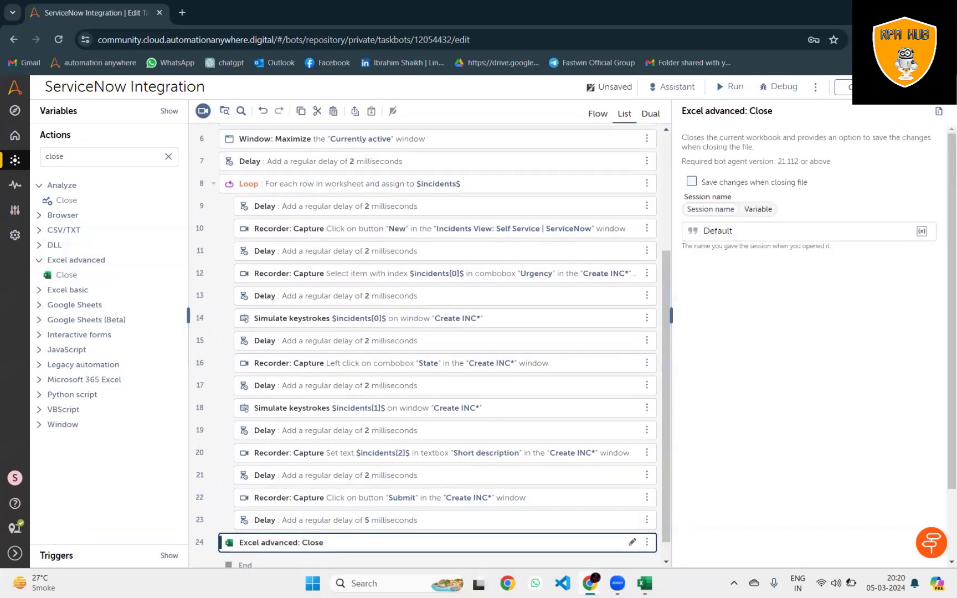
{"action": "key", "text": "ctrl+s"}
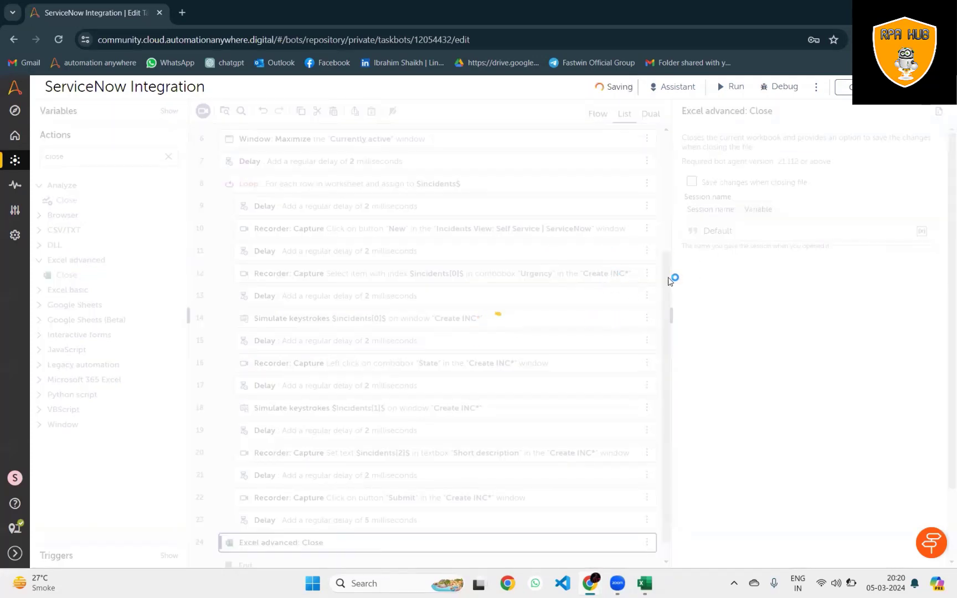
{"action": "scroll", "coordinate": [448, 299], "scroll_direction": "up", "scroll_amount": 3}
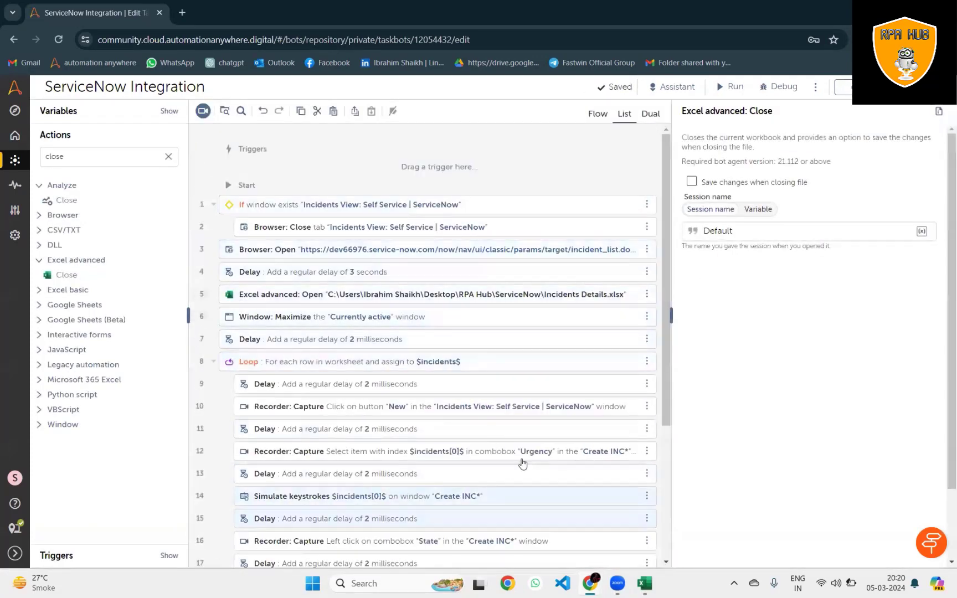
{"action": "left_click", "coordinate": [645, 583]}
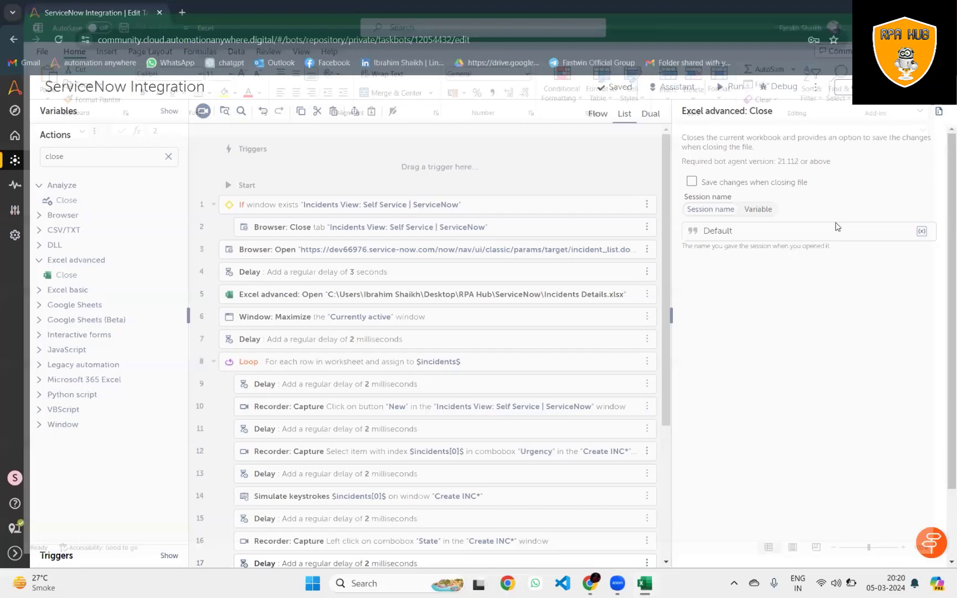